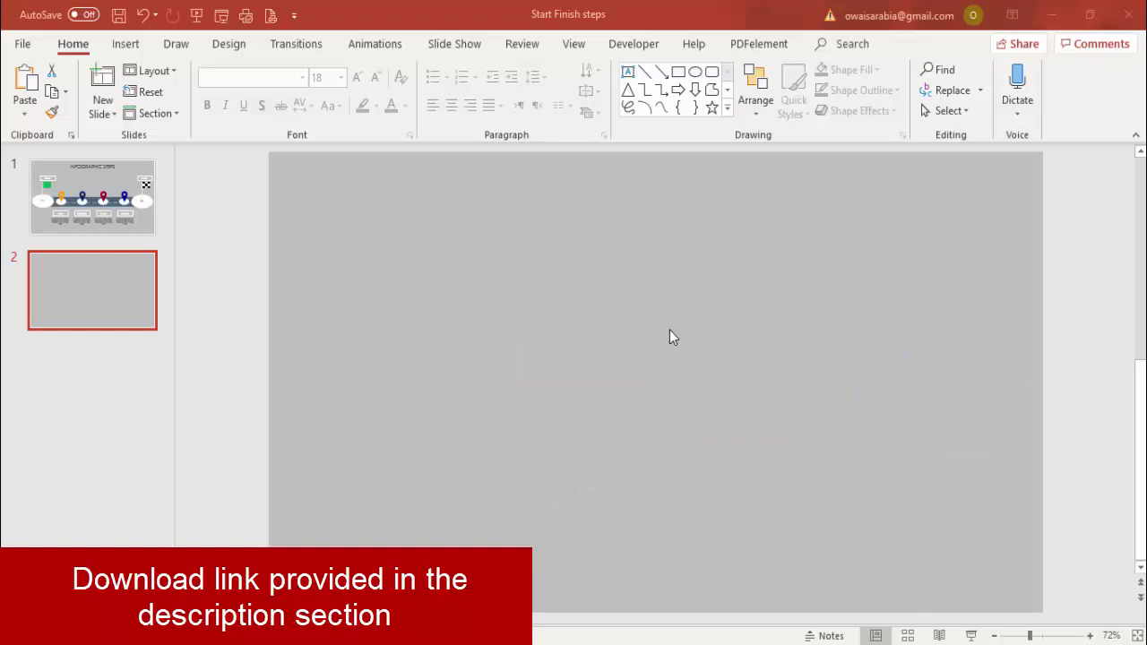
Show the guides and draw a wide rectangle across the middle of slide 2
left_click(574, 45)
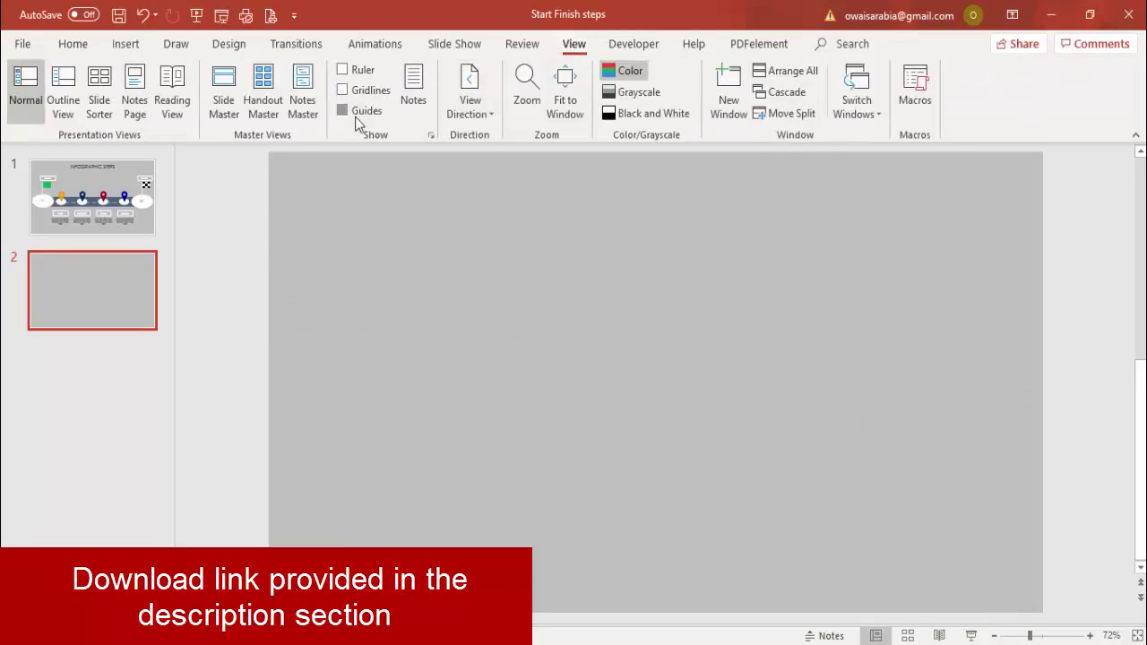
left_click(355, 117)
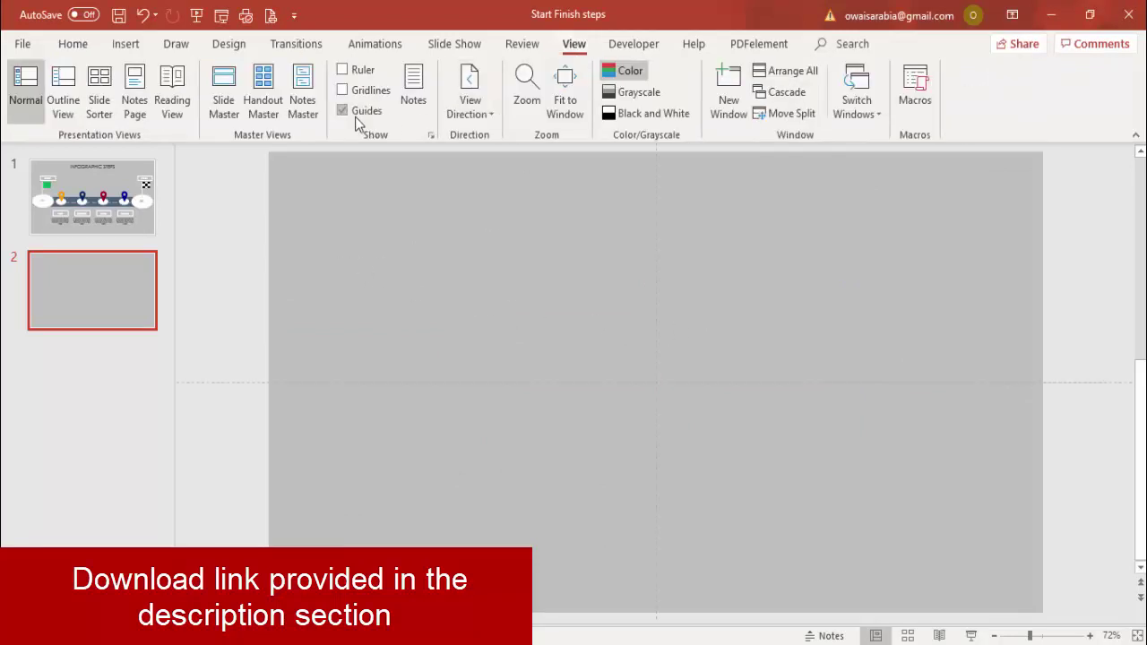
left_click(122, 44)
left_click(268, 101)
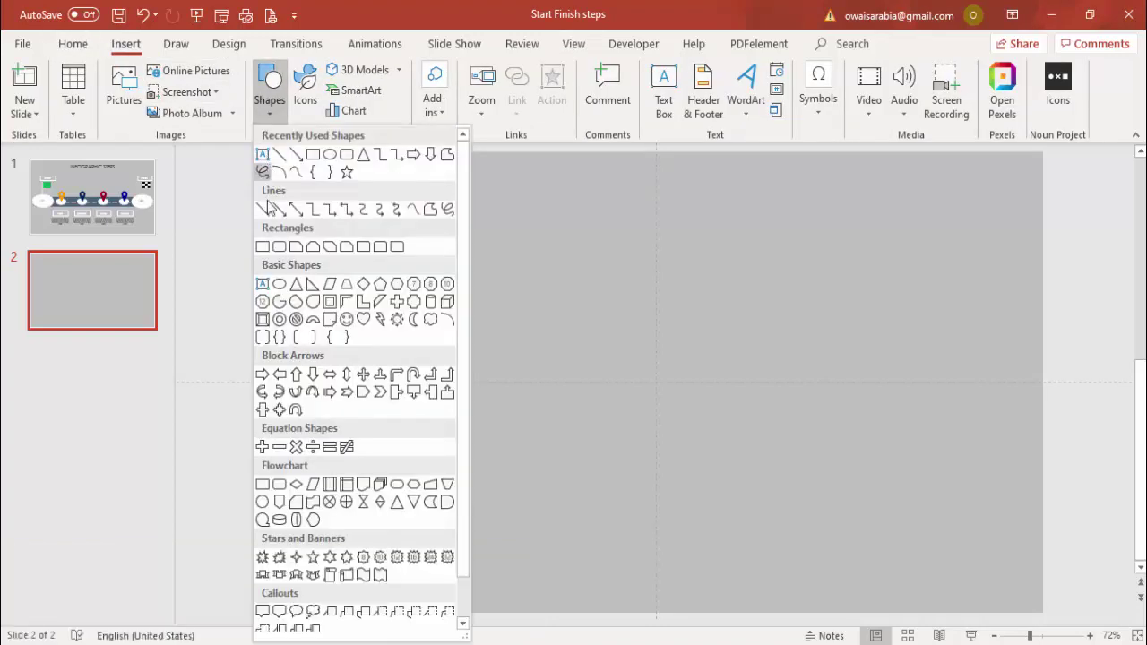
left_click(262, 245)
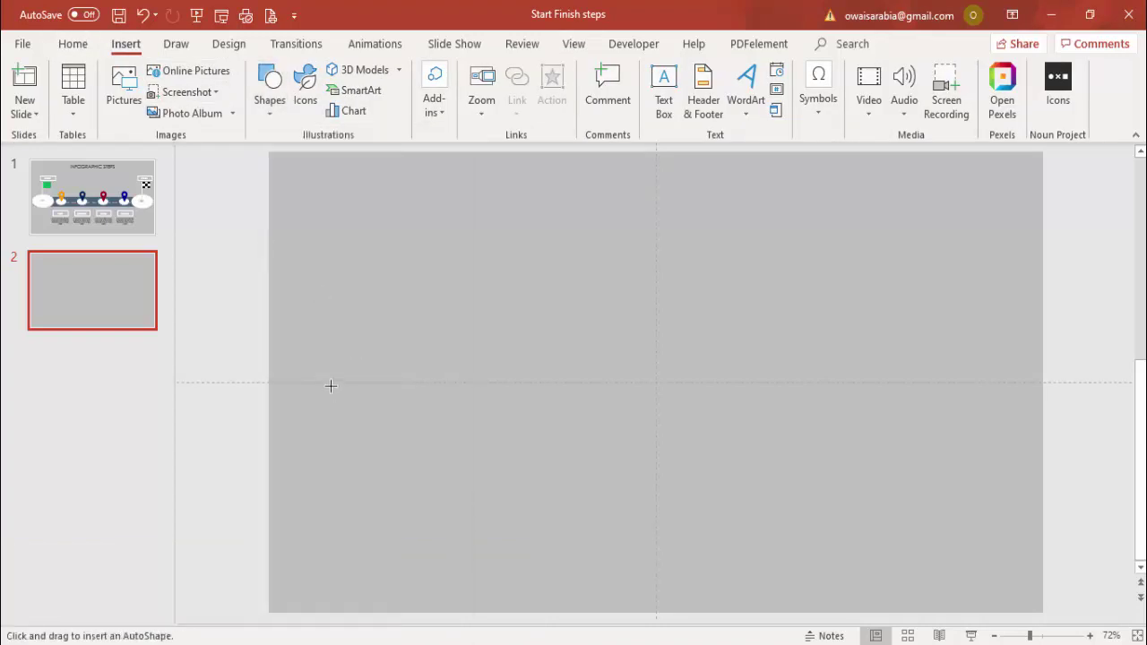
mouse_move(330, 383)
left_mouse_down()
mouse_move(791, 443)
mouse_move(938, 443)
mouse_move(951, 454)
left_mouse_up()
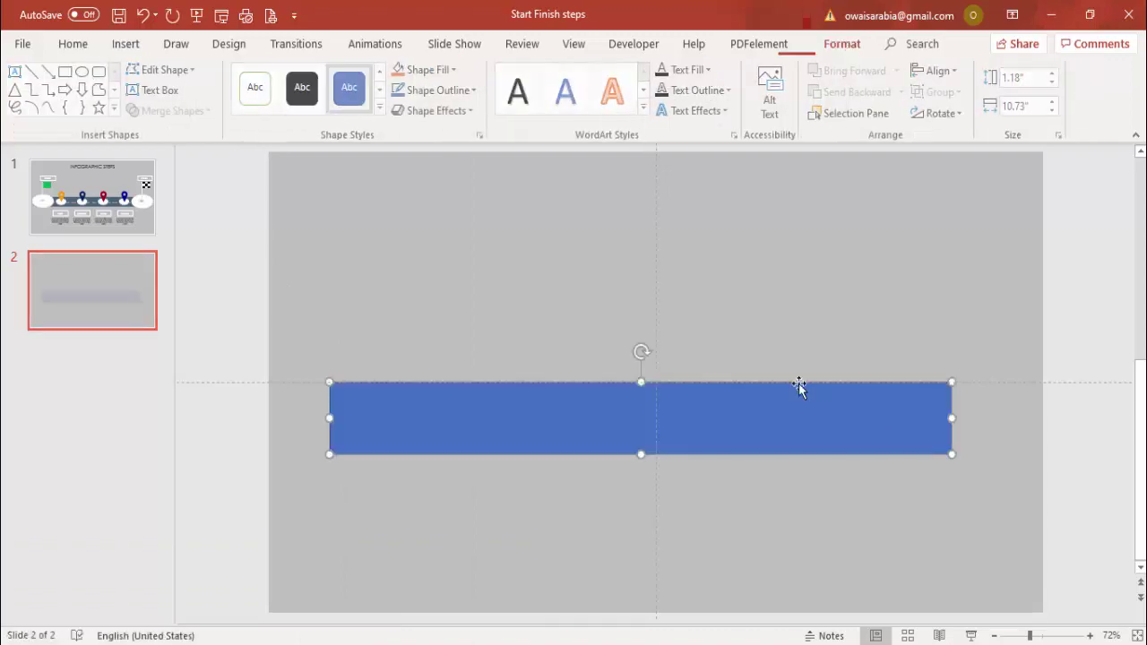
Give the rectangle no outline and a dark slate fill
left_click(462, 91)
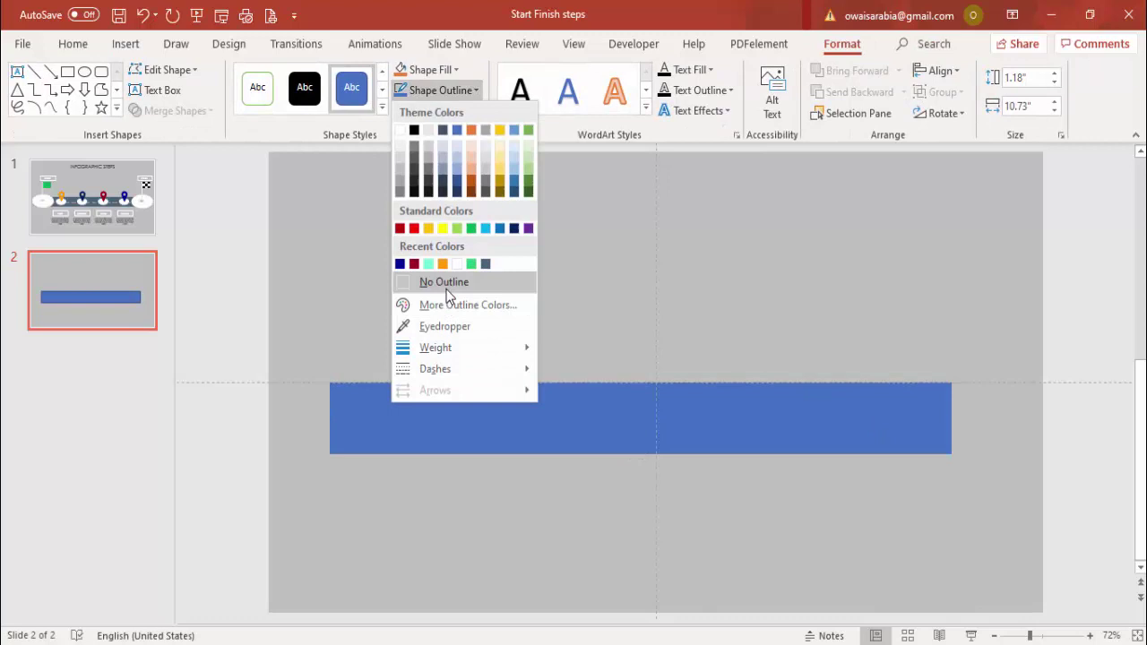
left_click(445, 285)
left_click(426, 70)
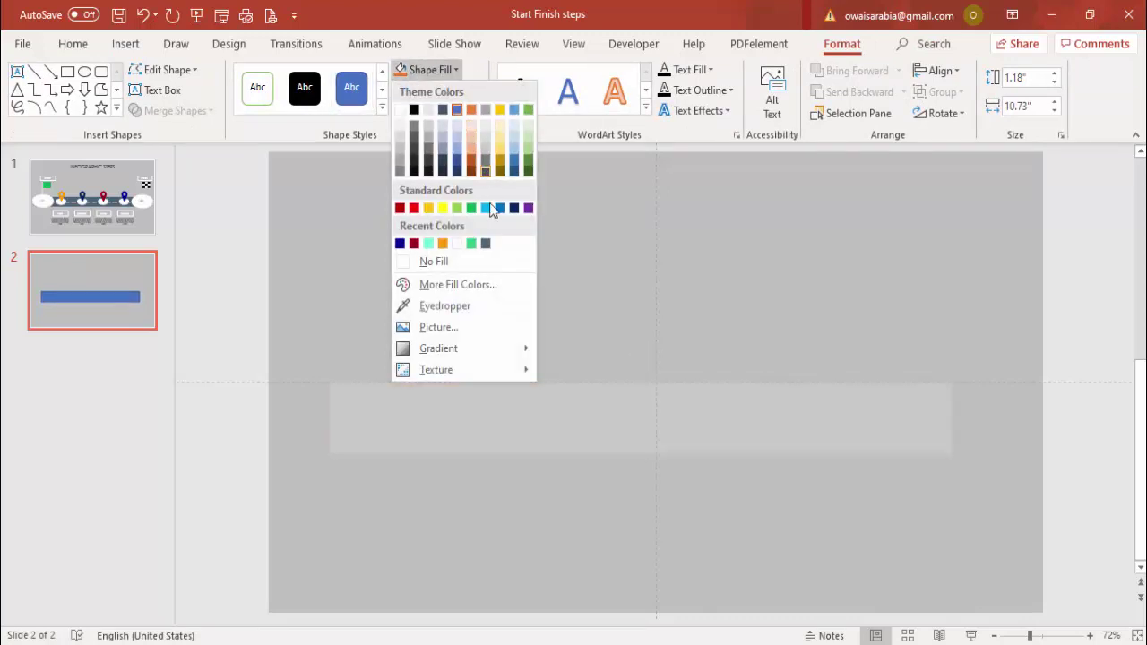
left_click(486, 244)
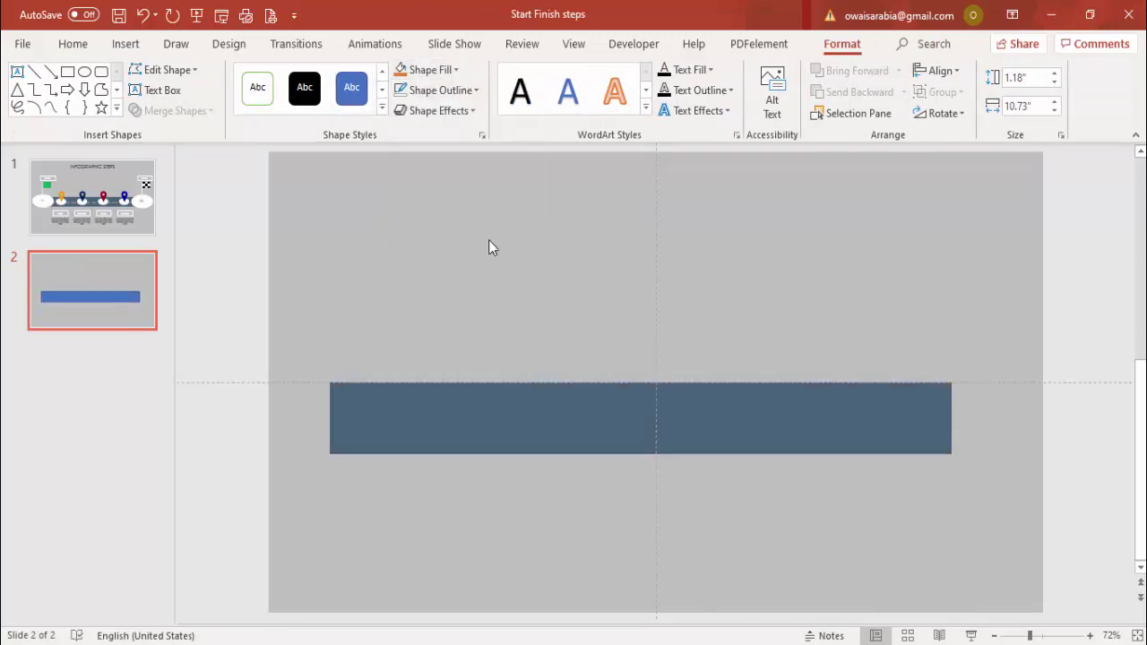
left_click(487, 267)
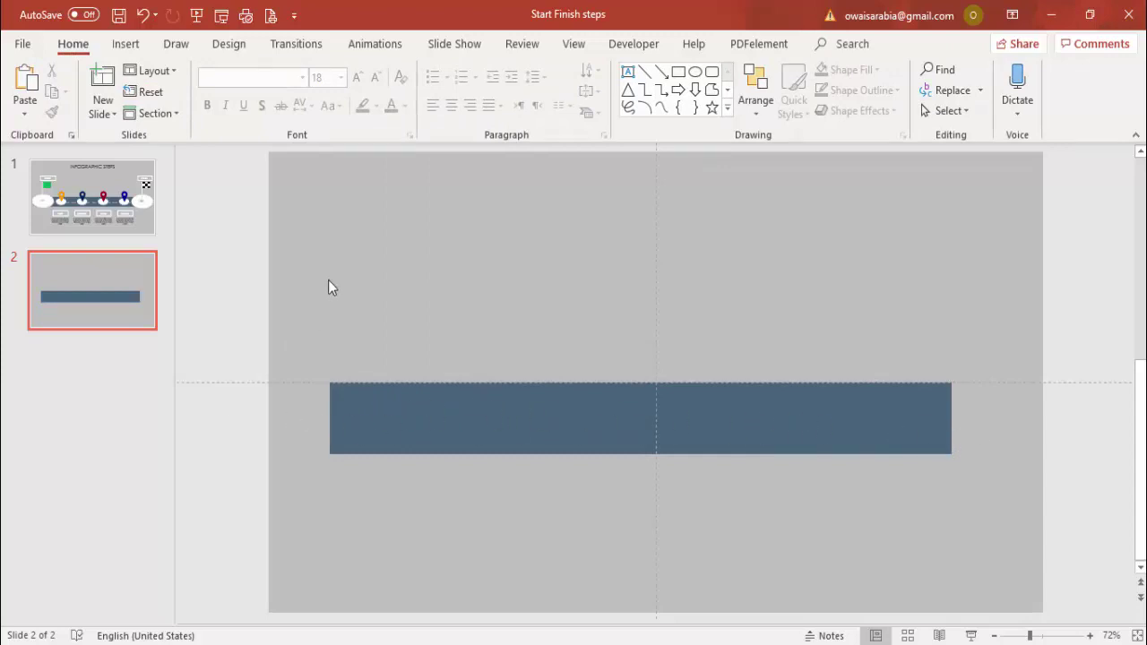
Draw a thin 0.06" strip spanning the slide just above the slate rectangle
left_click(130, 44)
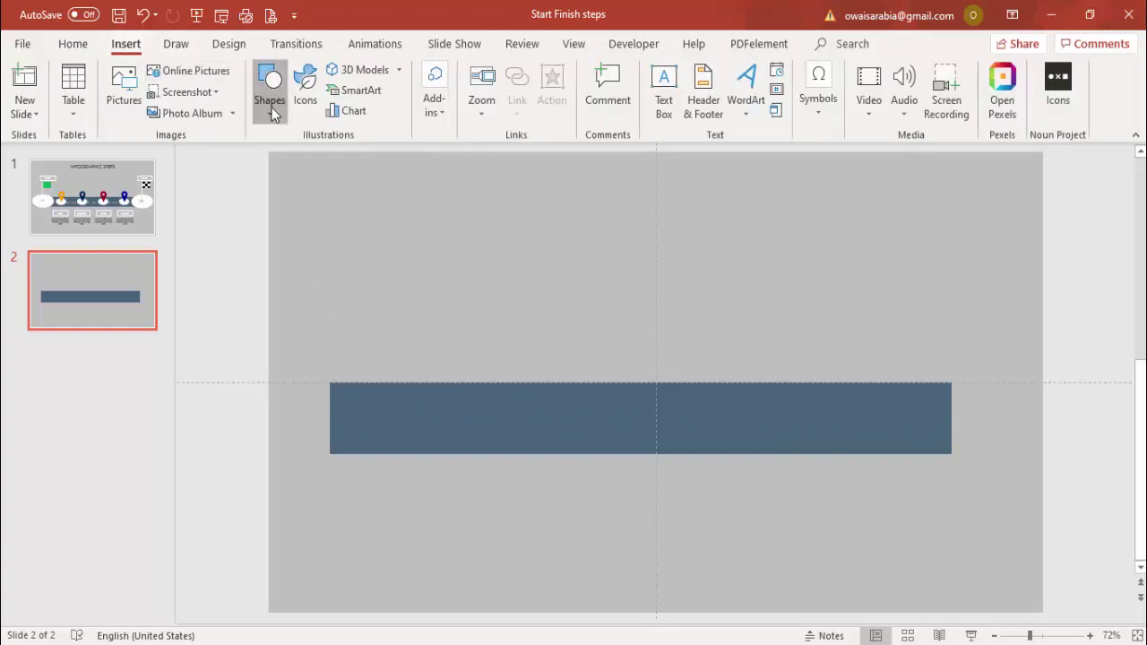
left_click(271, 101)
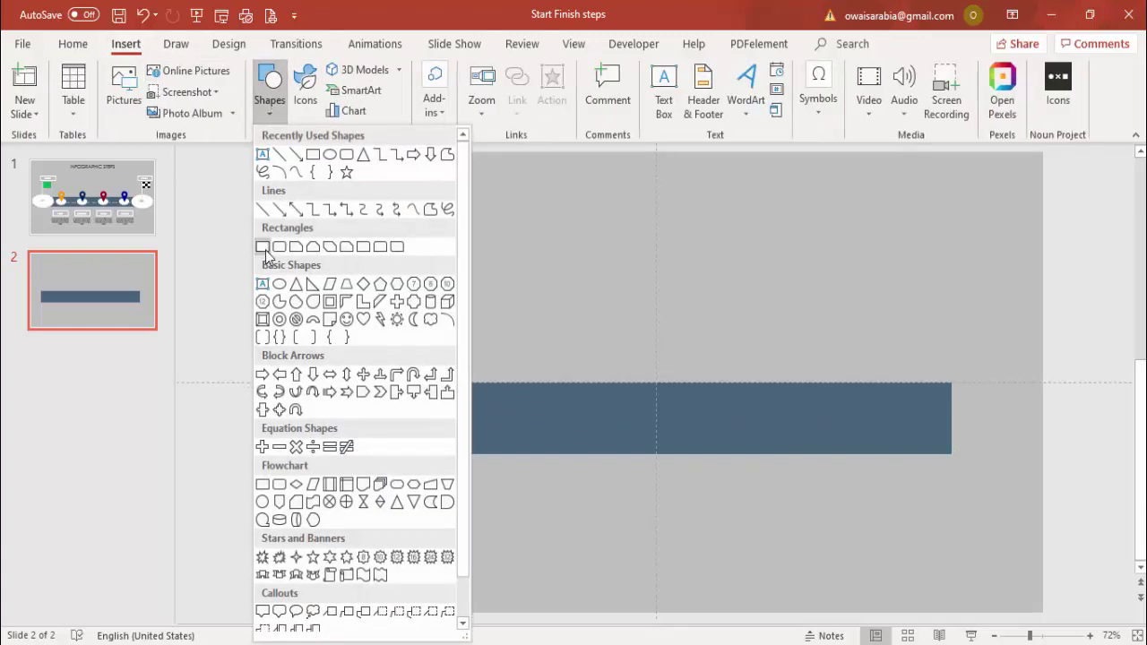
left_click(263, 247)
left_click_drag(330, 311, 943, 314)
Remove the strip's outline and fill it white
left_click(453, 90)
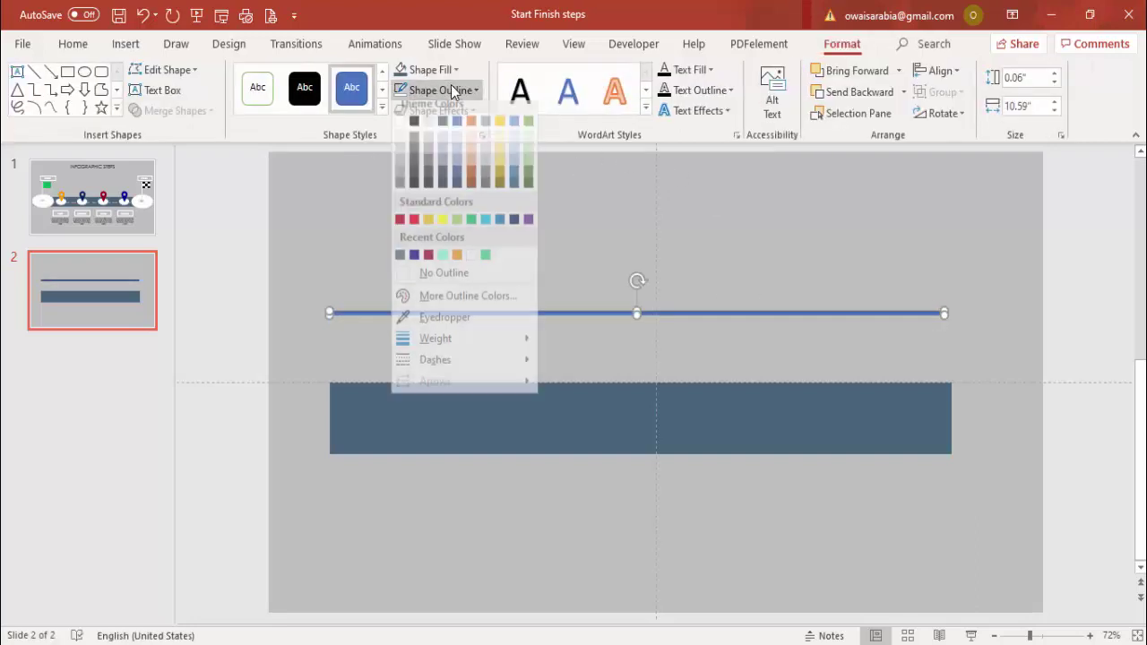
left_click(440, 282)
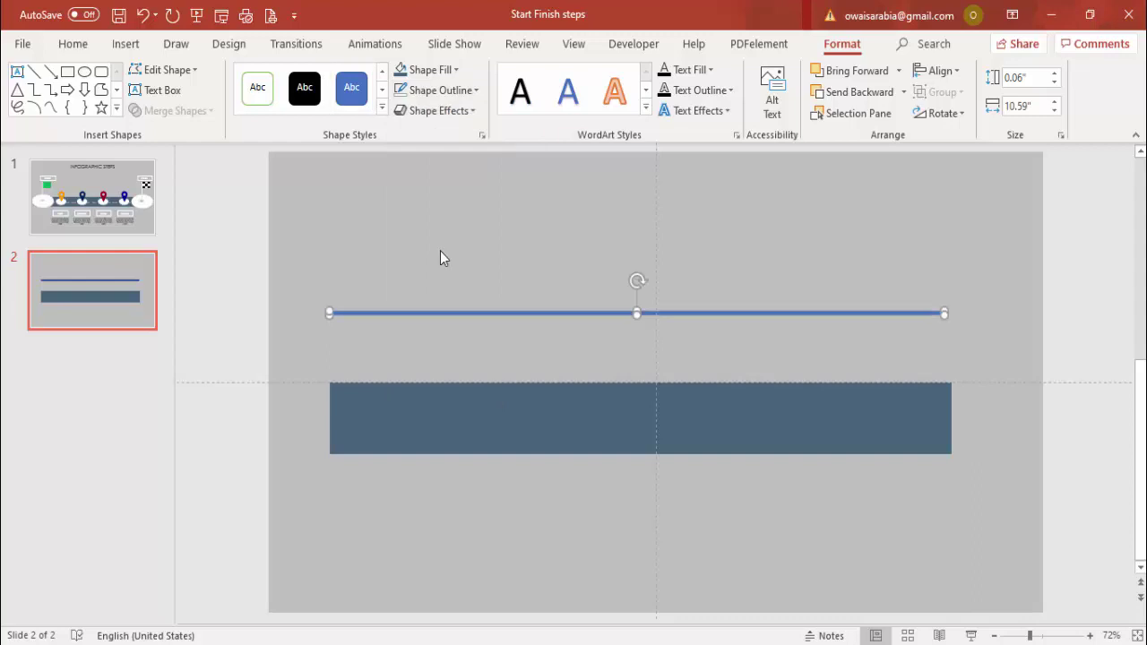
left_click(430, 72)
left_click(401, 111)
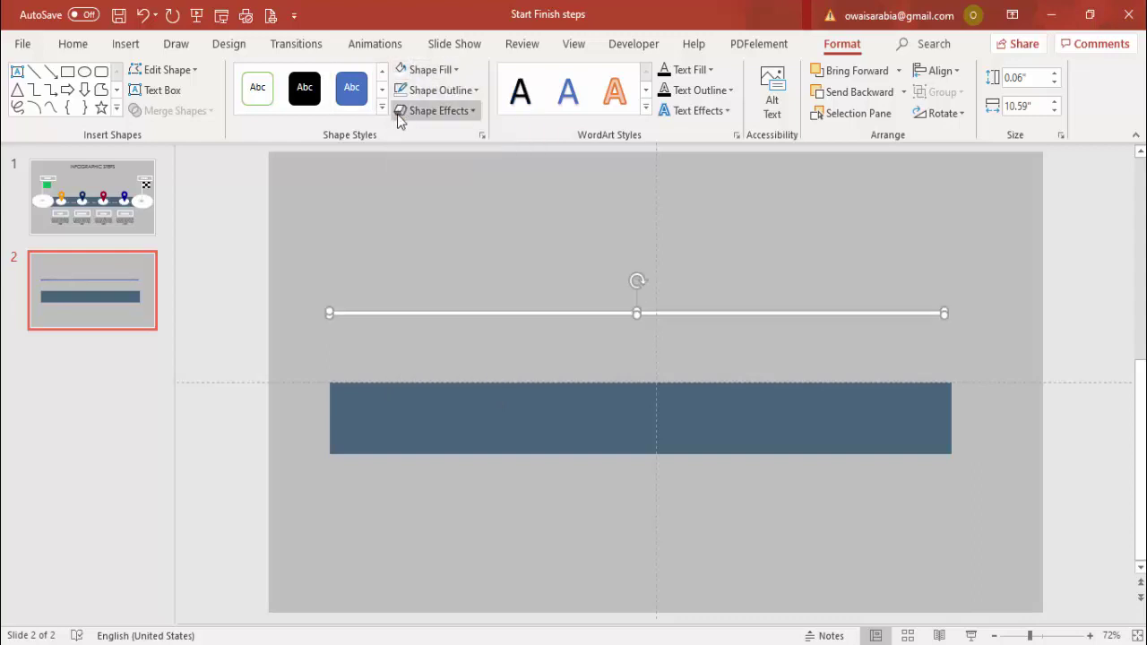
left_click(355, 233)
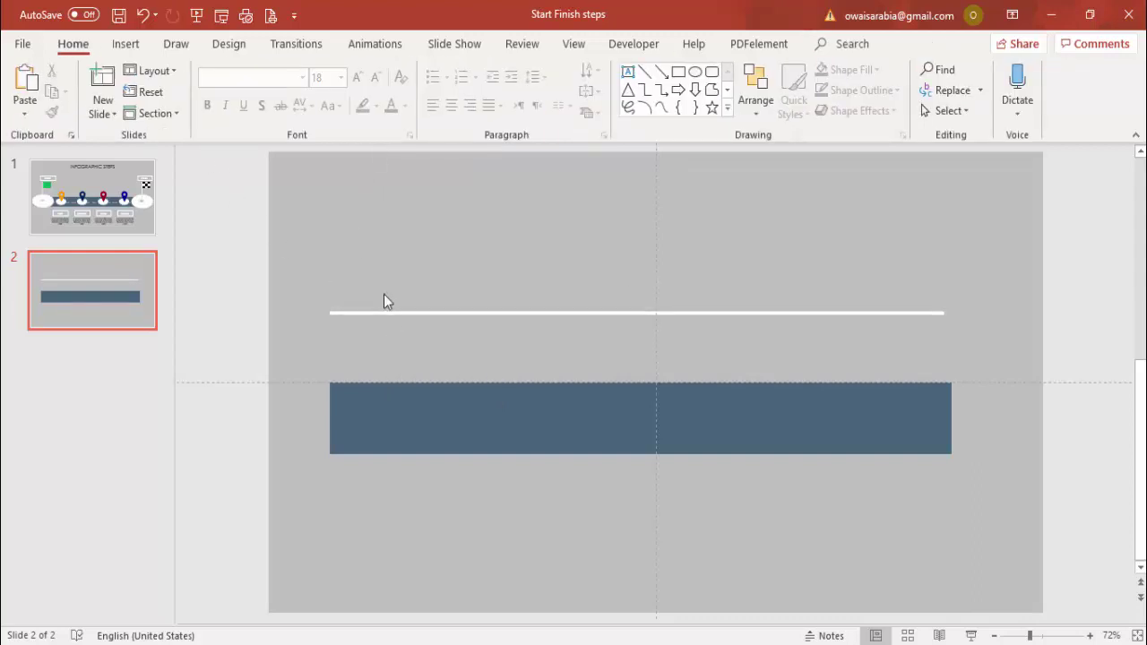
left_click(126, 44)
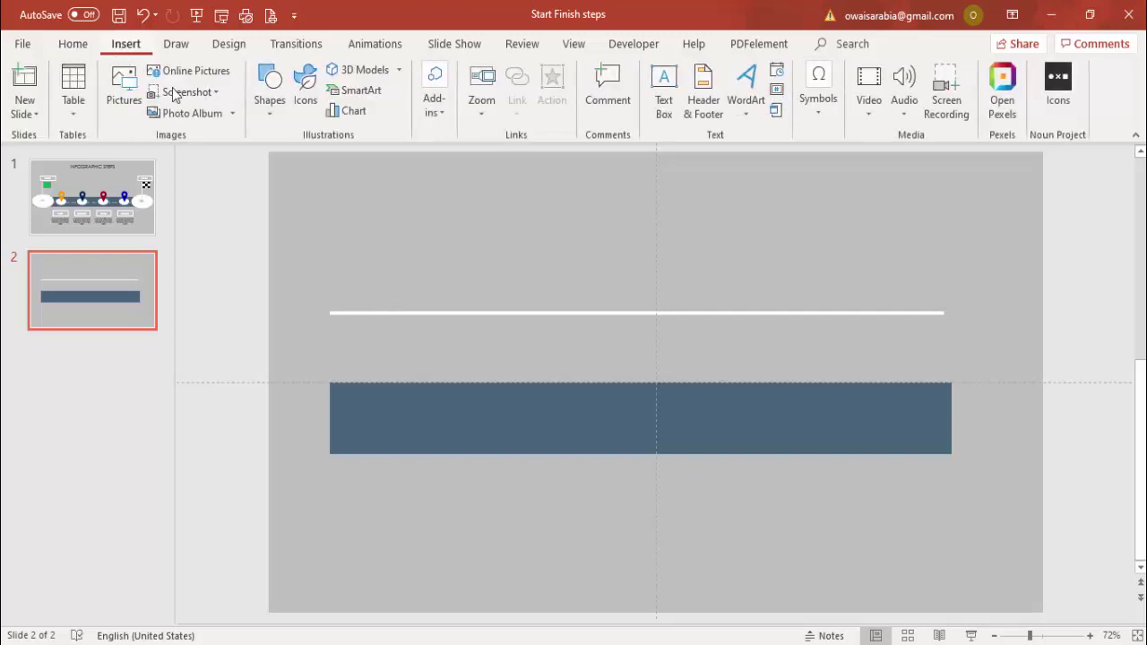
Draw a narrow borderless bar across the left end of the white strip
left_click(268, 121)
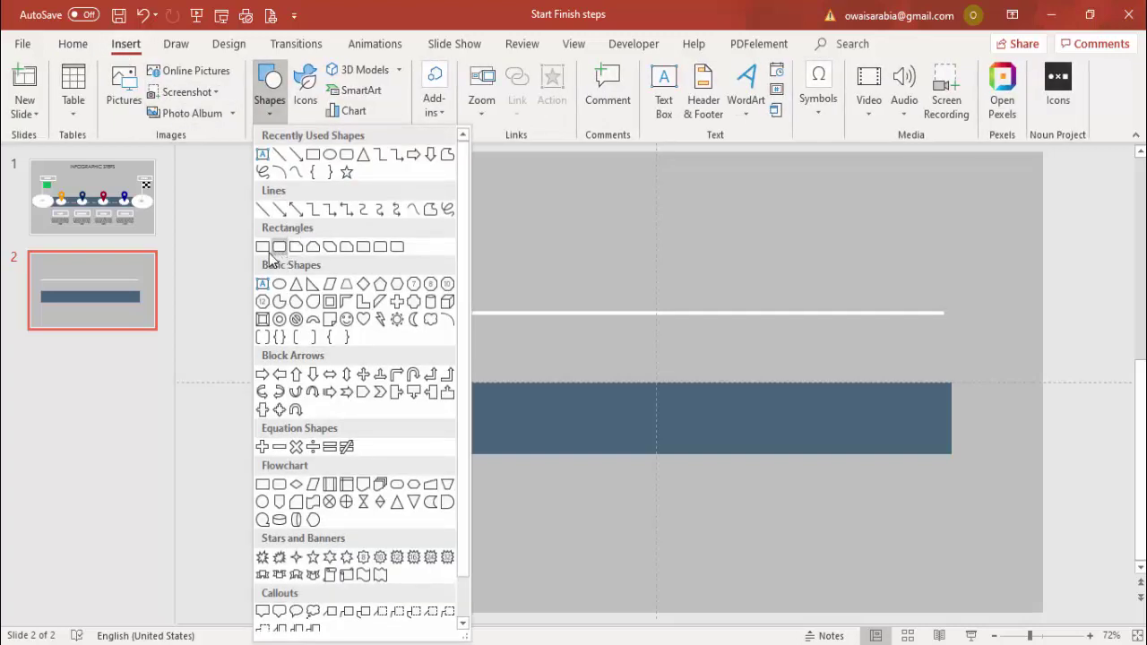
left_click(263, 247)
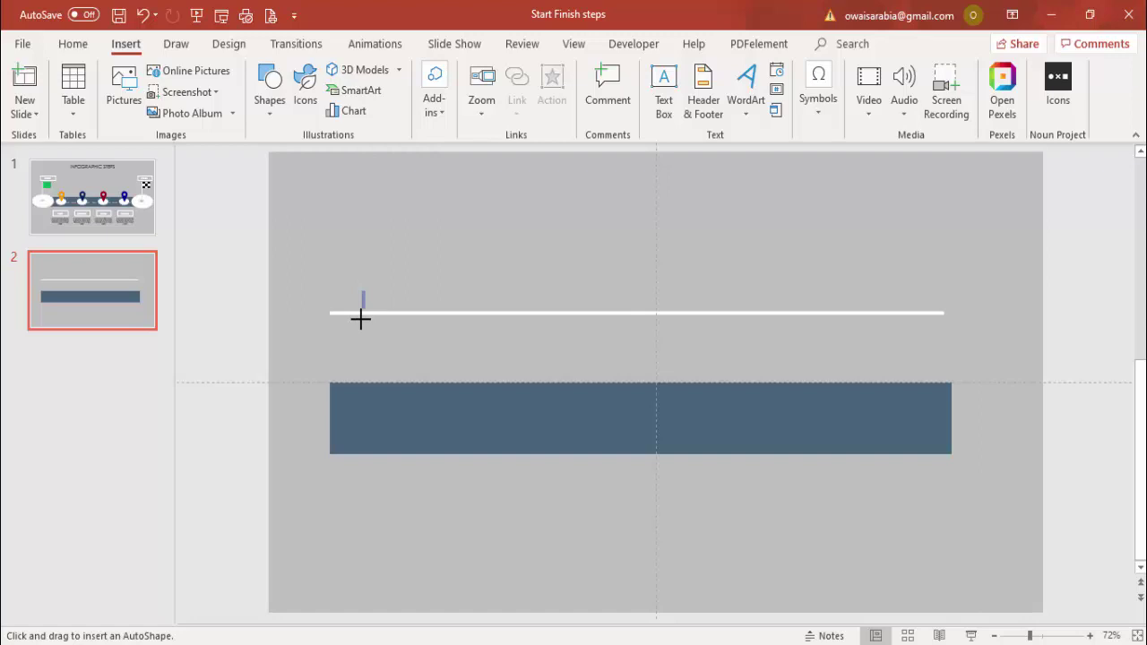
mouse_move(360, 318)
left_mouse_down()
mouse_move(375, 338)
mouse_move(362, 316)
left_mouse_up()
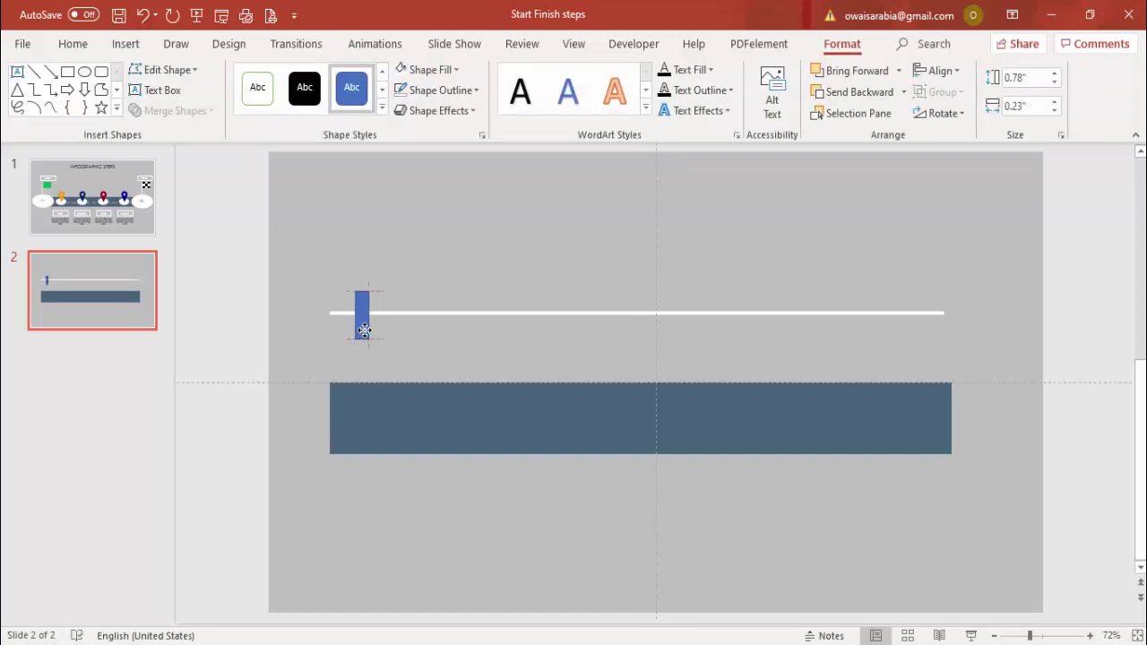
left_click(476, 92)
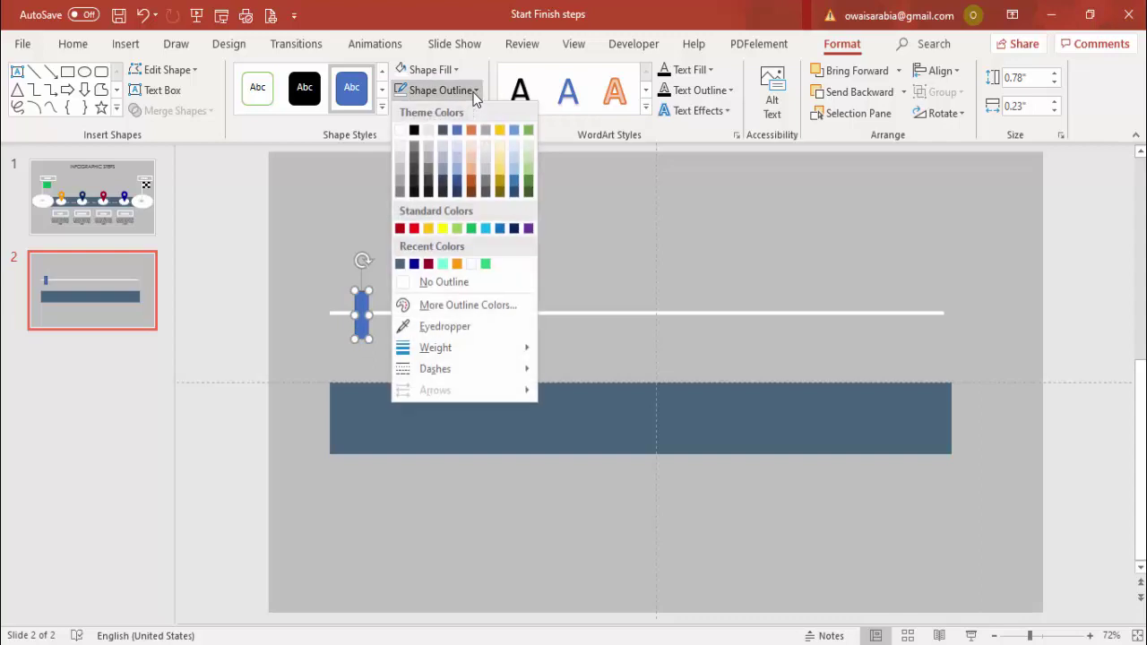
left_click(454, 283)
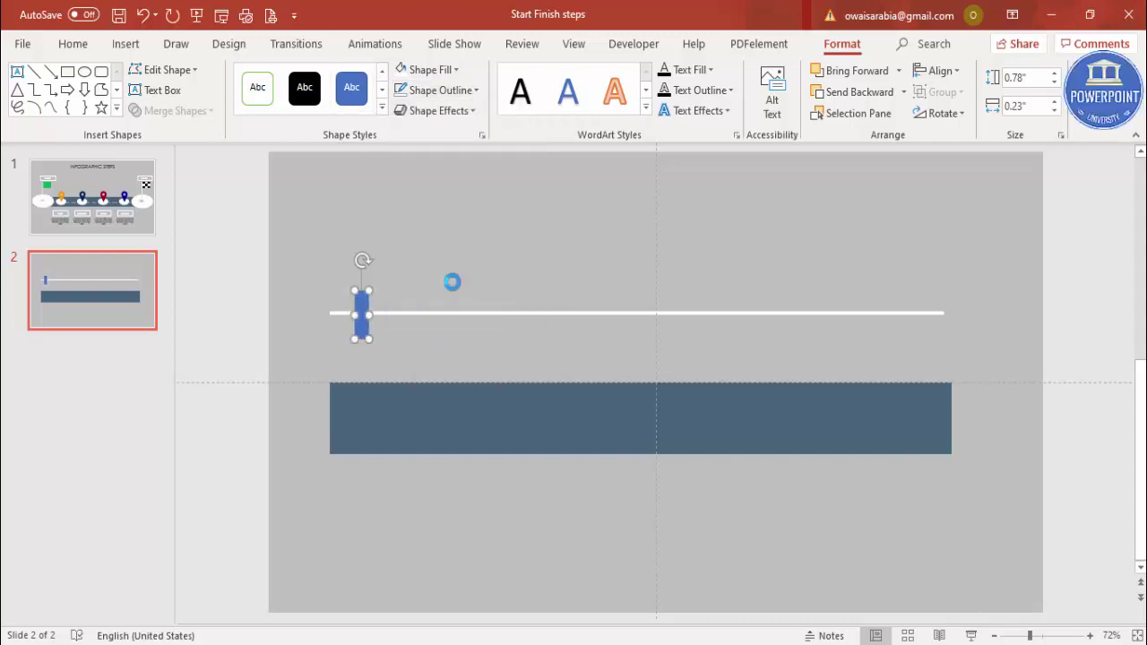
Duplicate the bar into thirteen evenly spaced bars, then select them with the strip
left_click_drag(363, 315, 408, 305)
key("ctrl+d")
key("ctrl+d")
key("ctrl+d")
key("ctrl+d")
key("ctrl+d")
key("ctrl+d")
key("ctrl+d")
key("ctrl+d")
key("ctrl+d")
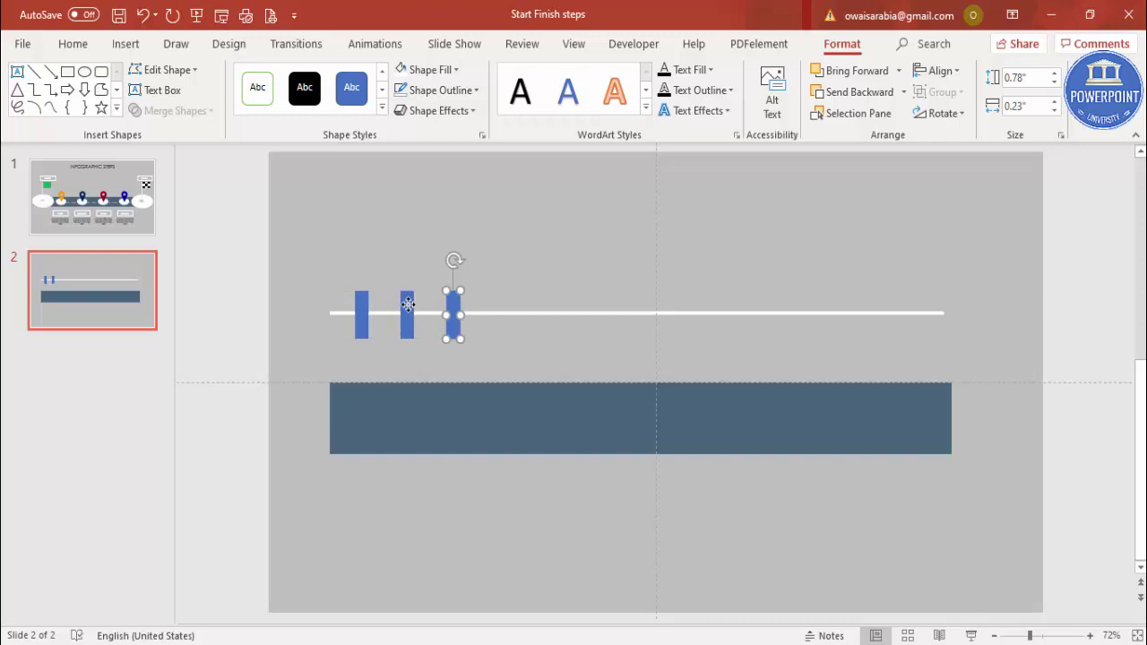
key("ctrl+d")
key("ctrl+d")
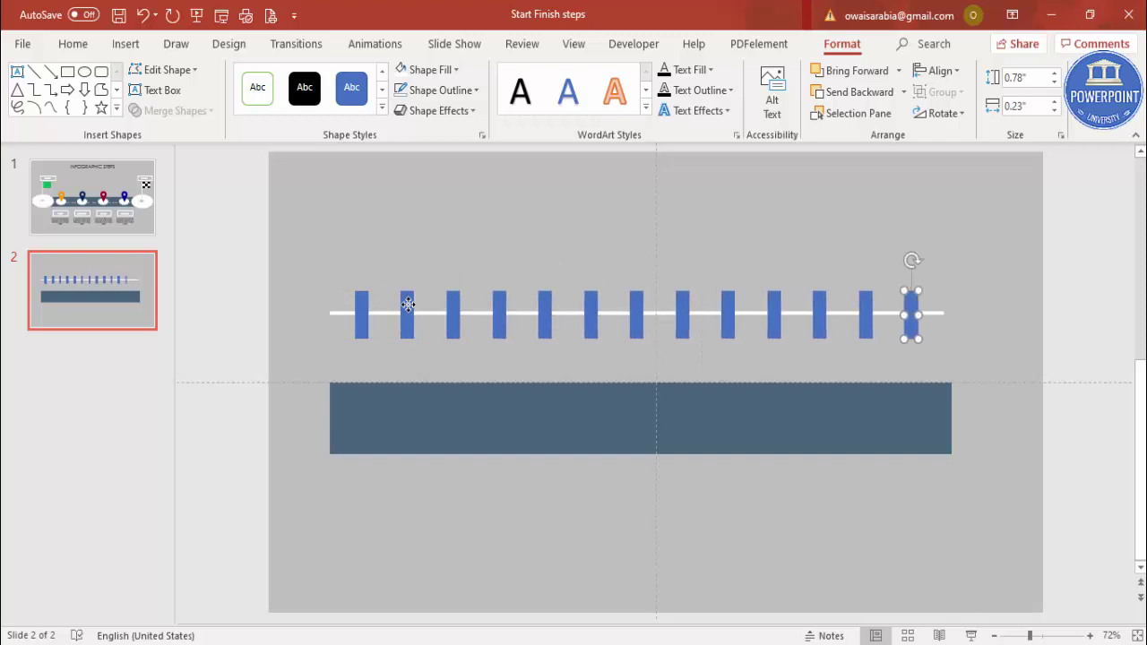
left_click(337, 257)
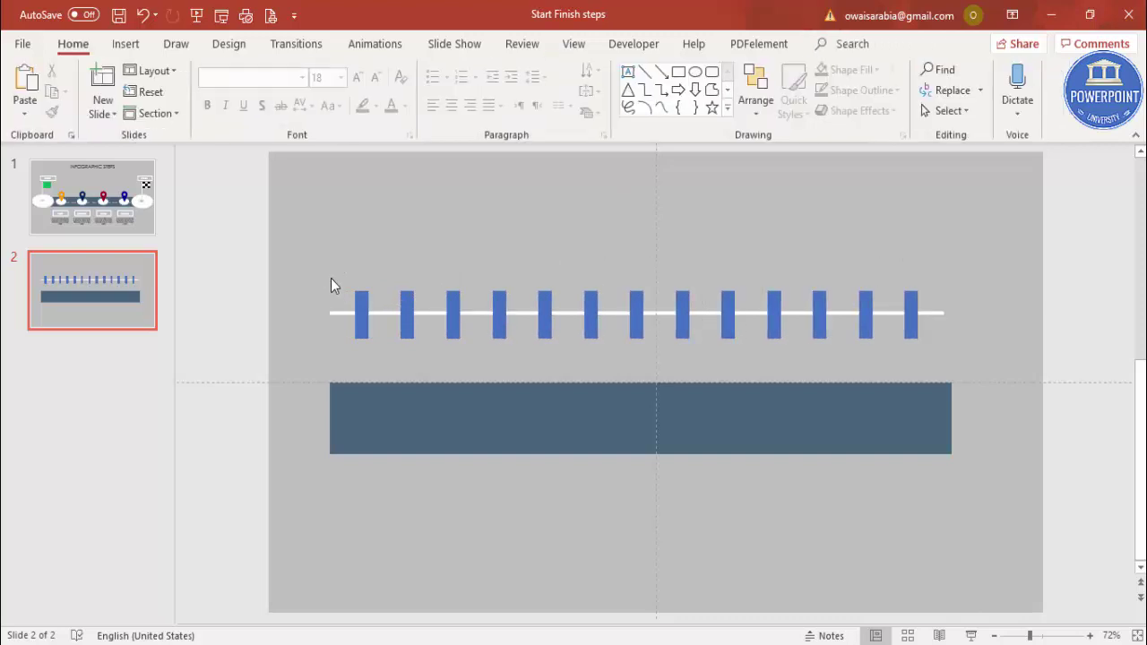
left_click_drag(305, 259, 1011, 368)
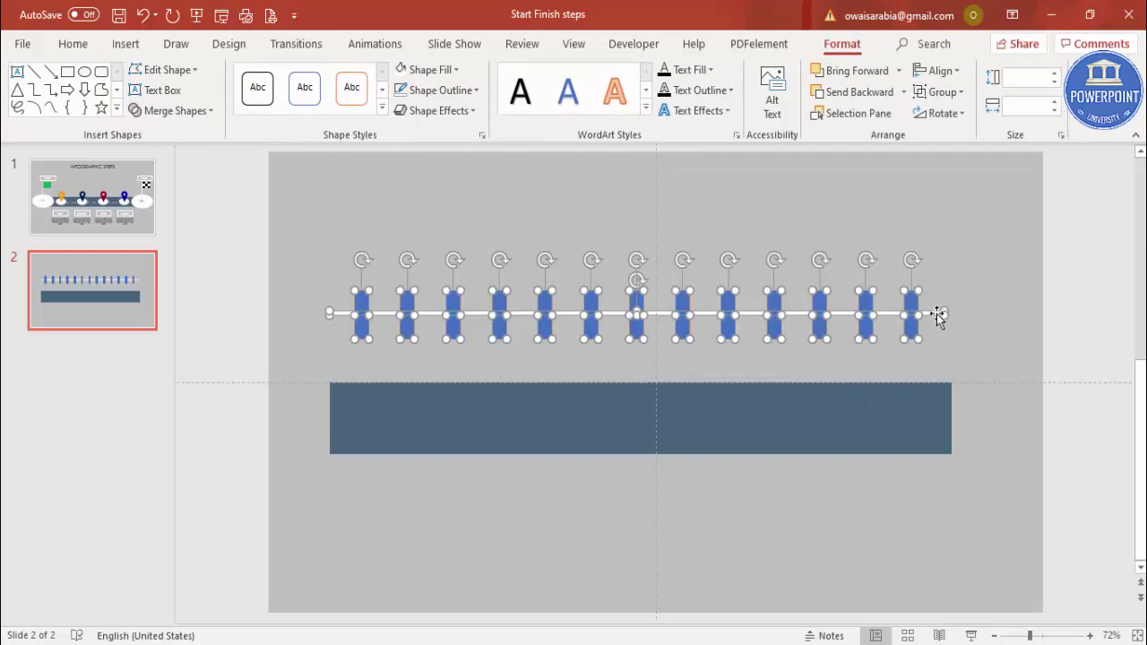
Fragment the strip and bars into separate pieces
left_click(192, 111)
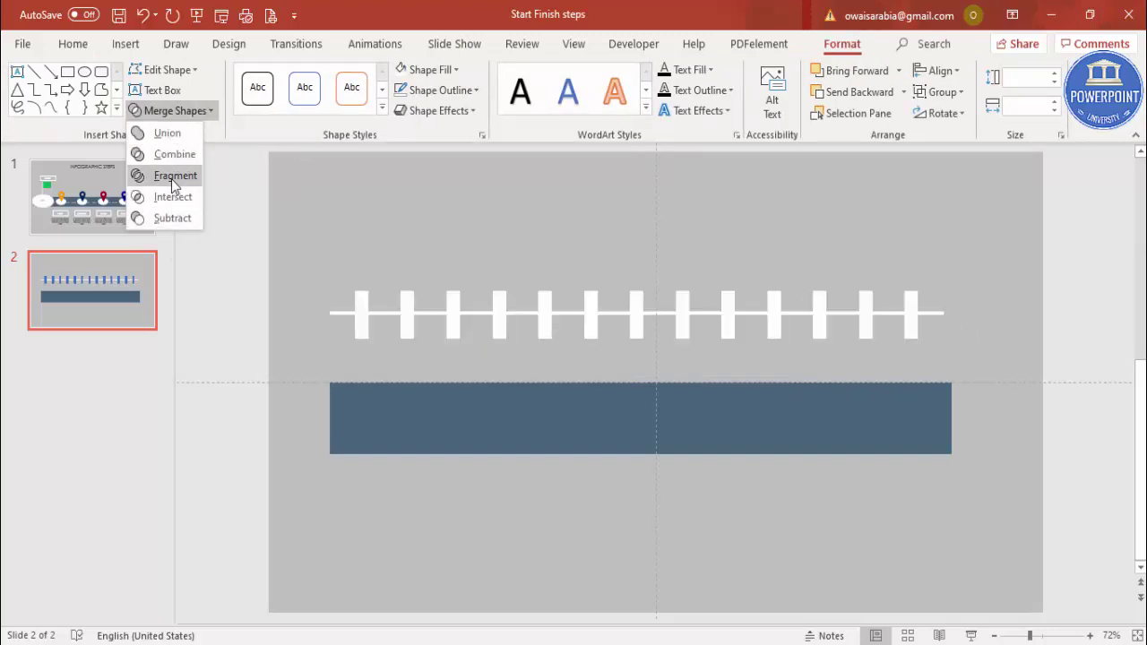
left_click(173, 178)
left_click(246, 199)
Delete the bar fragments one by one along the left part of the line
left_click(362, 328)
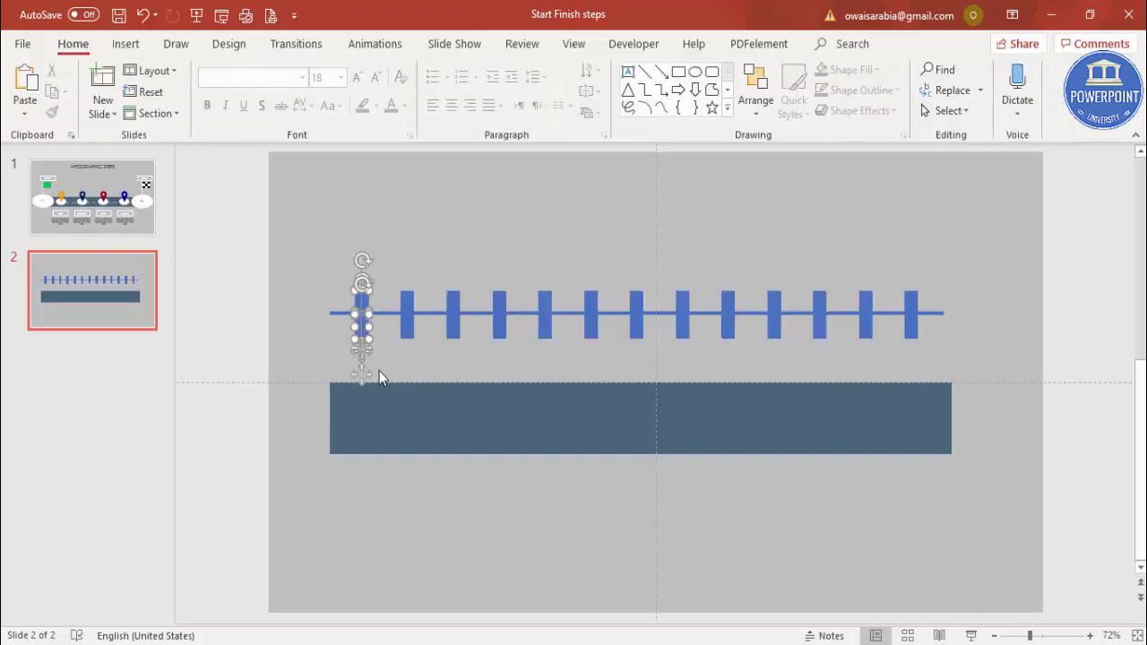
key("Delete")
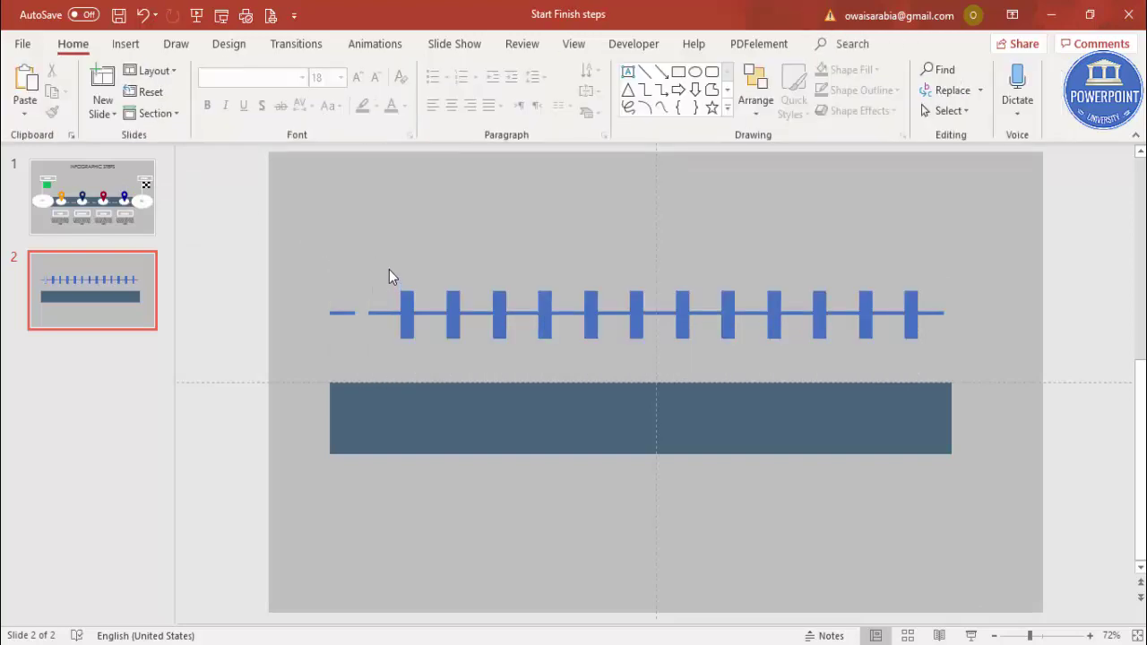
left_click_drag(389, 269, 429, 379)
key("Delete")
left_click_drag(433, 257, 468, 357)
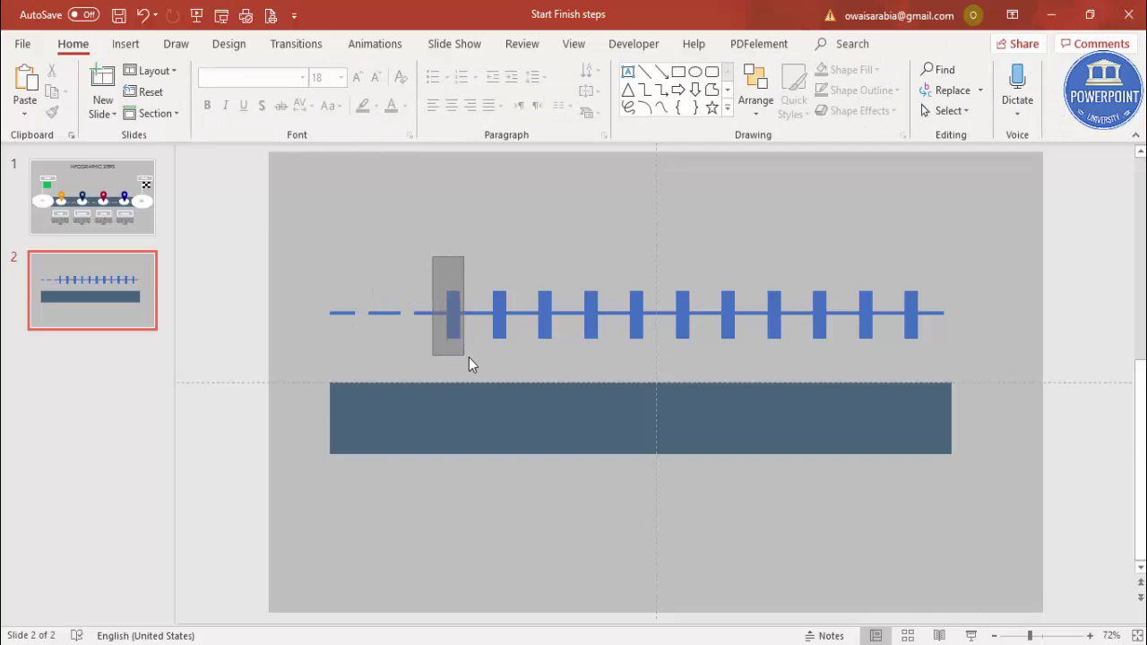
key("Delete")
left_click_drag(476, 242, 515, 368)
key("Delete")
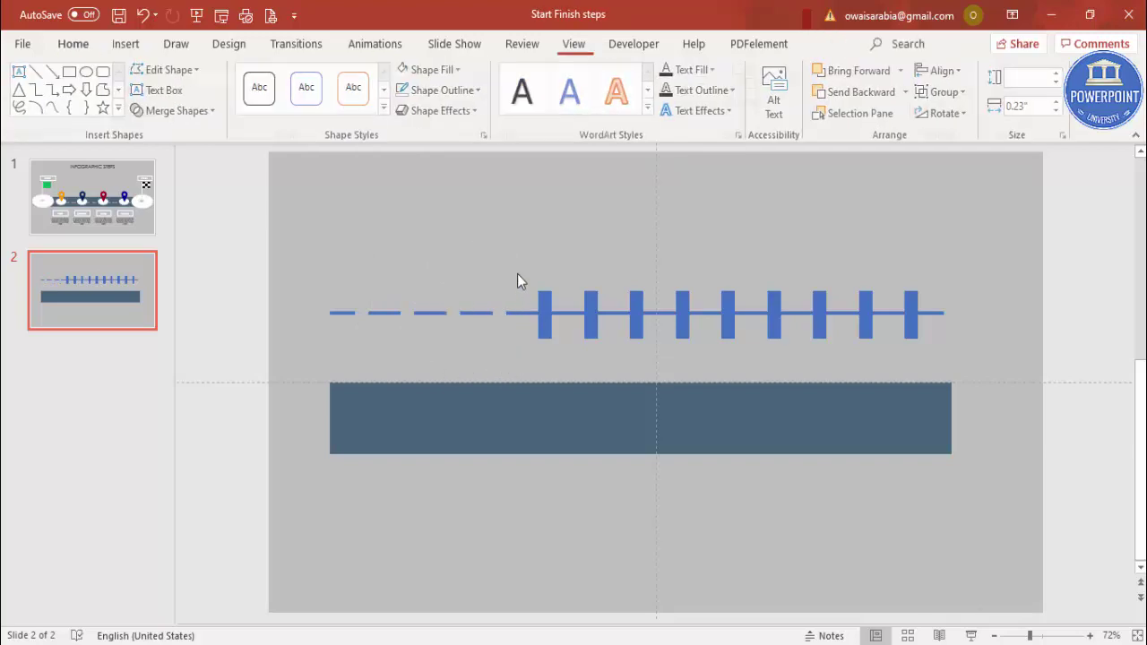
left_click_drag(523, 271, 577, 373)
key("Delete")
left_click_drag(576, 277, 610, 359)
key("Delete")
left_click_drag(618, 269, 661, 380)
key("Delete")
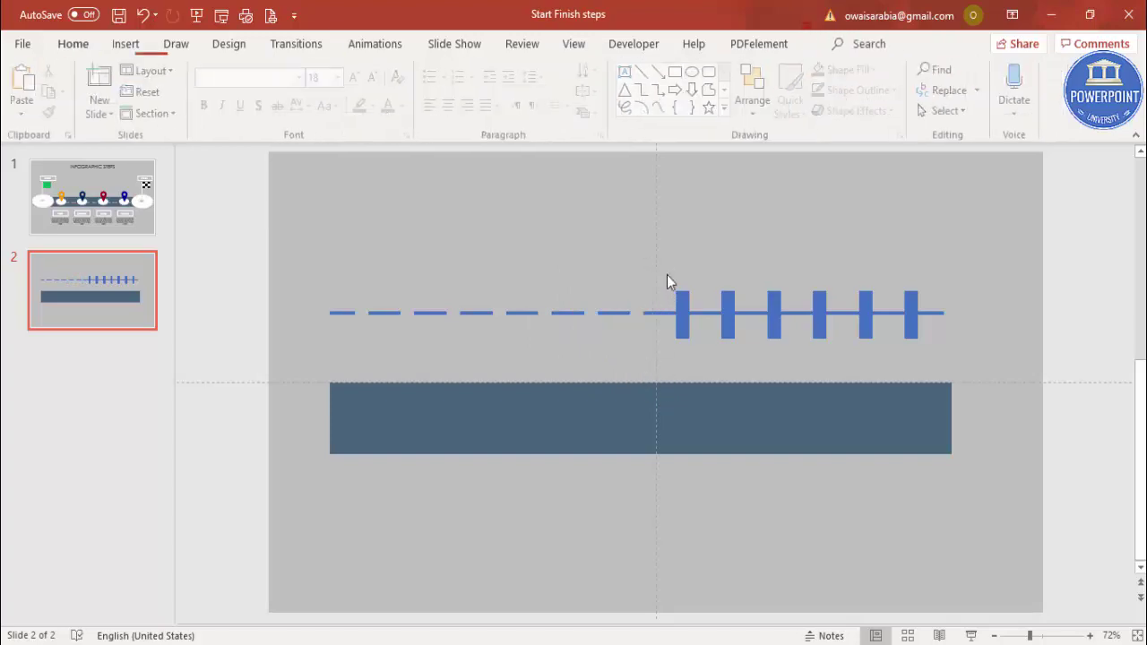
left_click_drag(665, 260, 749, 362)
key("Delete")
Delete the four tall bars at the right end and select all 14 dashes
key("Delete")
left_click_drag(759, 274, 794, 363)
key("Delete")
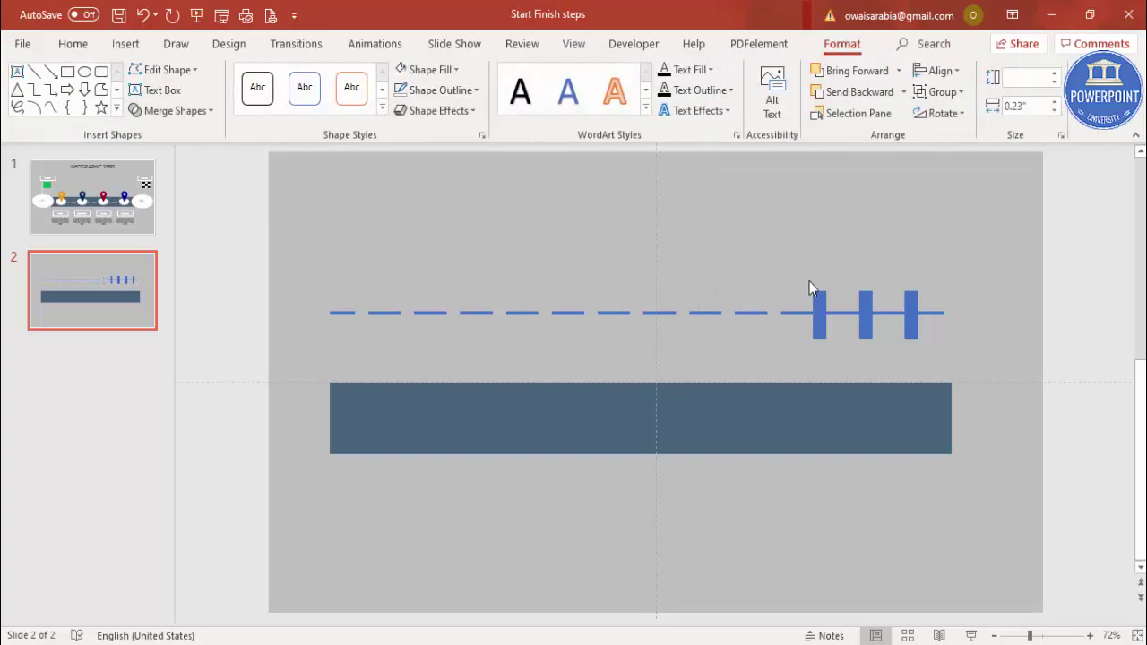
left_click_drag(809, 251, 837, 380)
key("Delete")
left_click_drag(849, 275, 881, 357)
key("Delete")
left_click_drag(898, 280, 936, 332)
key("Delete")
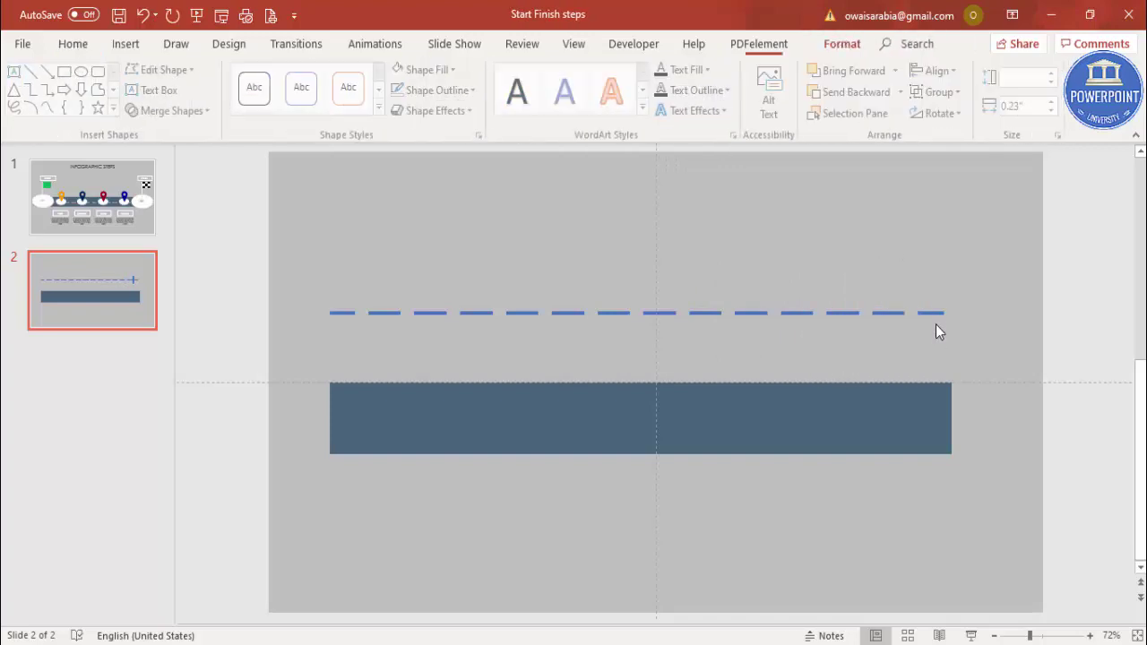
left_click_drag(974, 291, 299, 359)
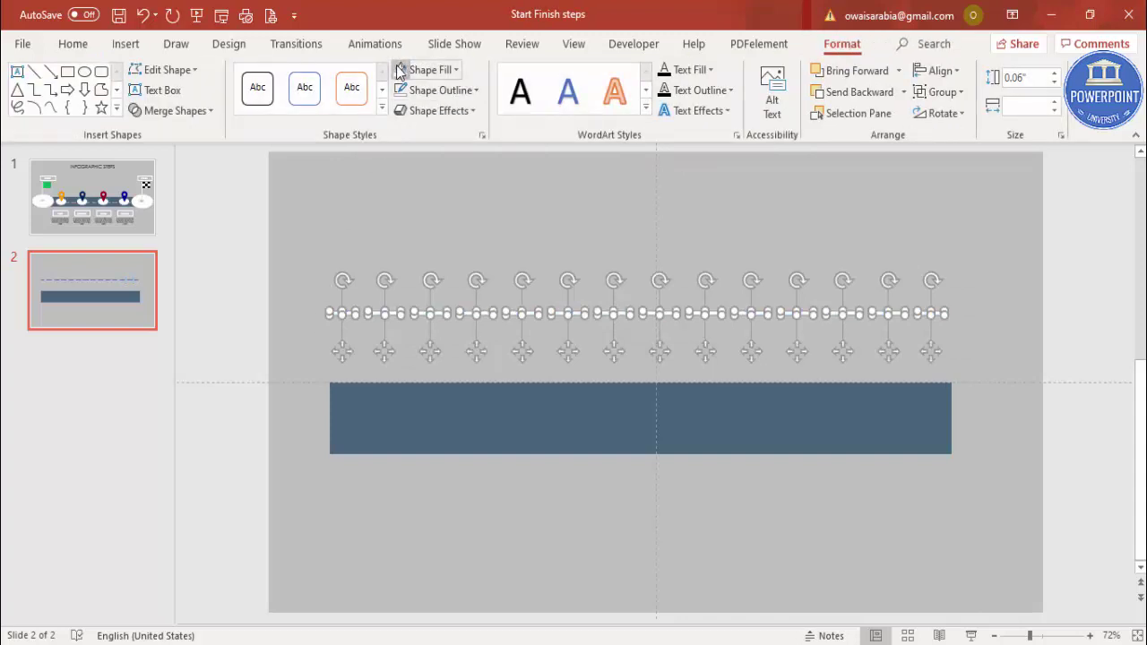
Group the 14 dashes and move them onto the road's centre
key("ctrl+g")
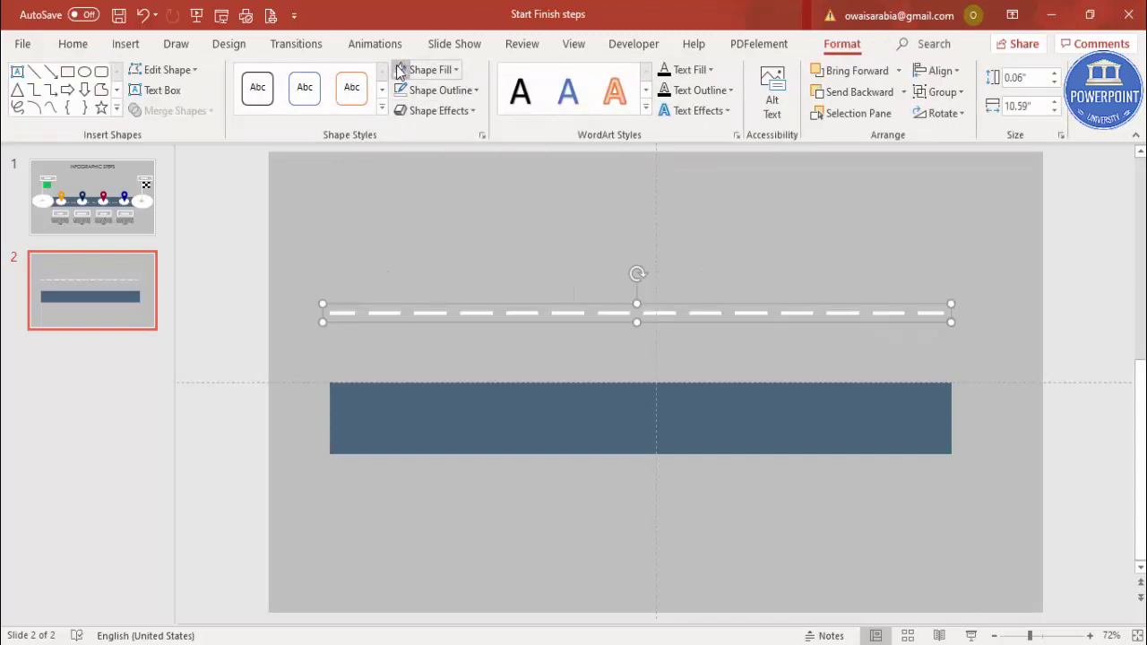
left_click_drag(599, 315, 593, 420)
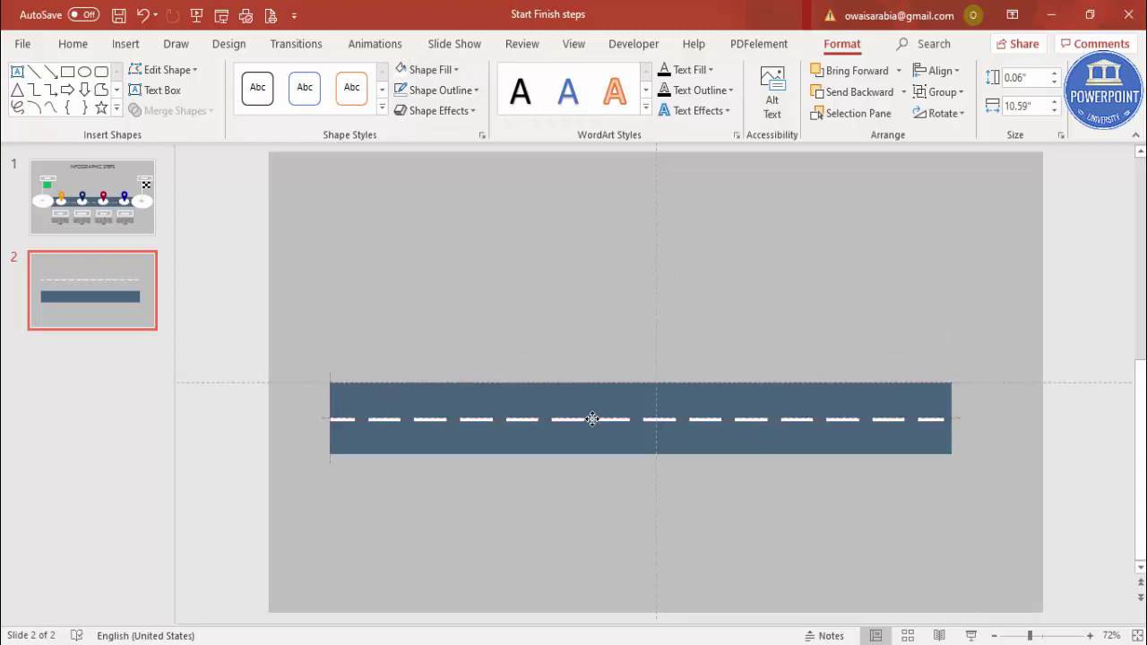
left_click(567, 332)
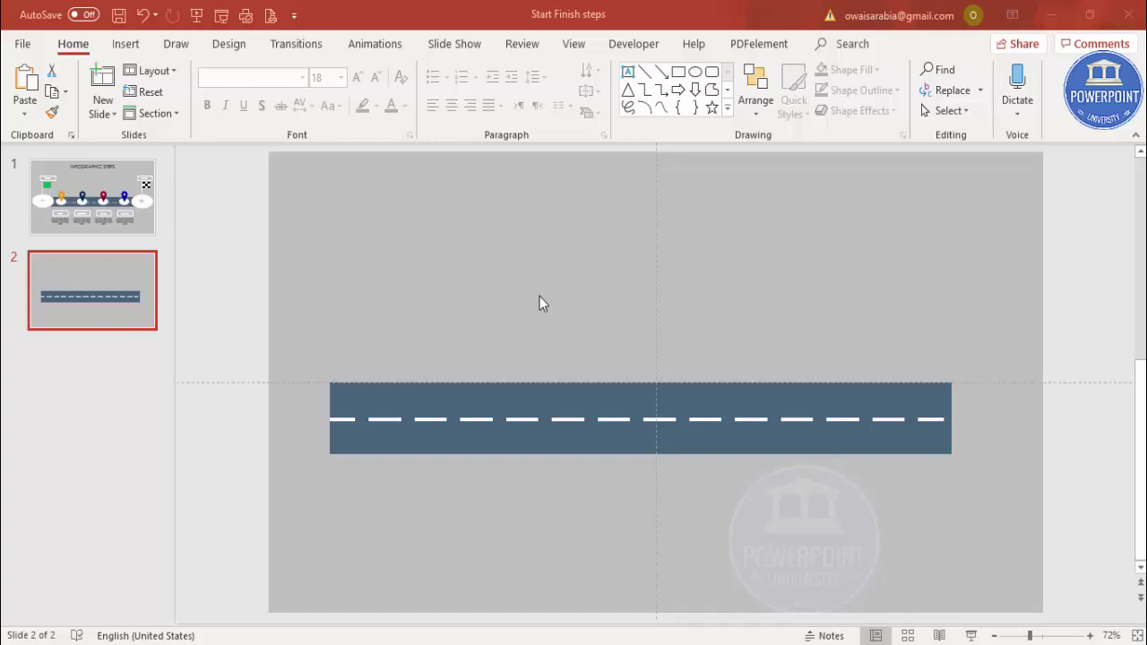
Draw an oval circle at the road's left end
left_click(126, 44)
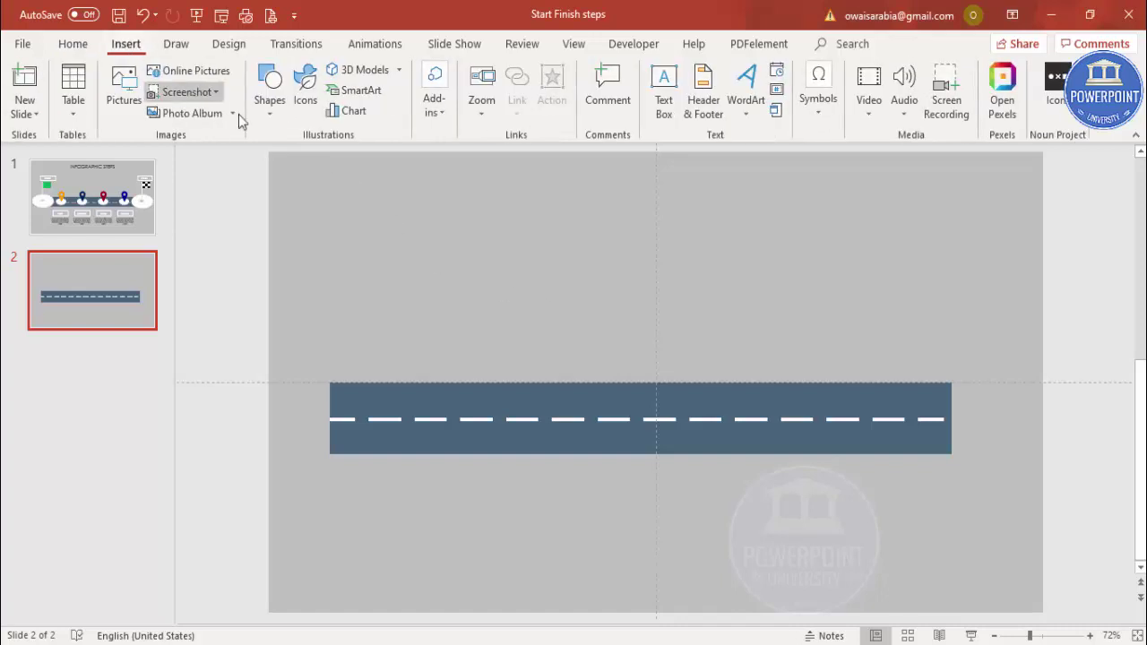
left_click(267, 108)
left_click(279, 284)
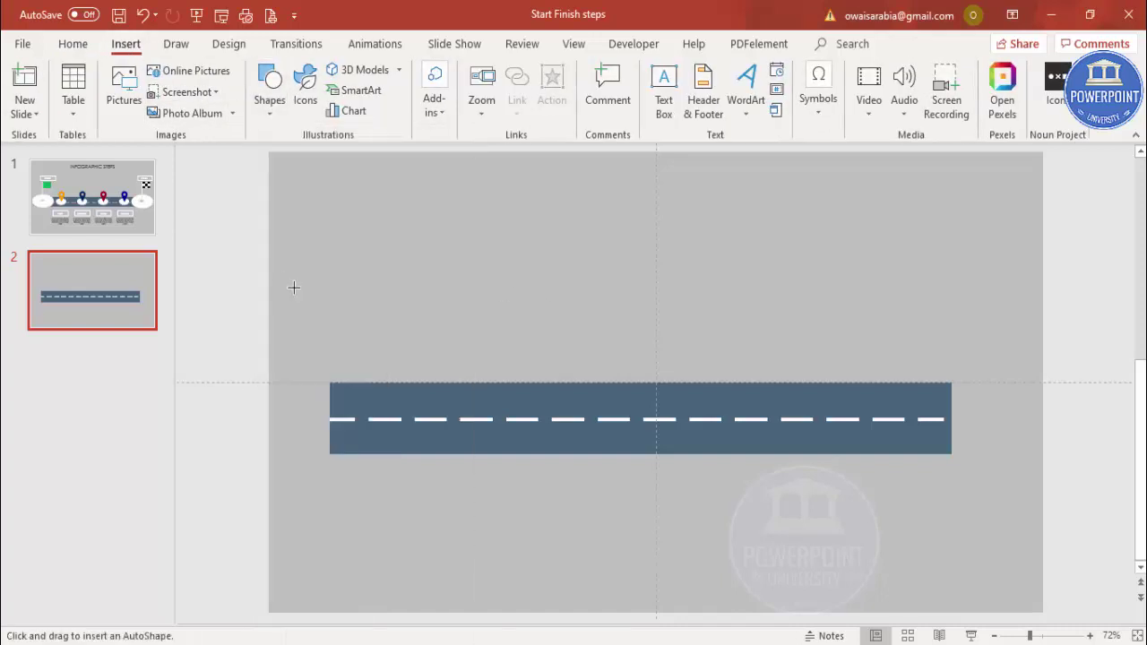
mouse_move(318, 298)
left_mouse_down()
mouse_move(349, 353)
mouse_move(409, 400)
left_mouse_up()
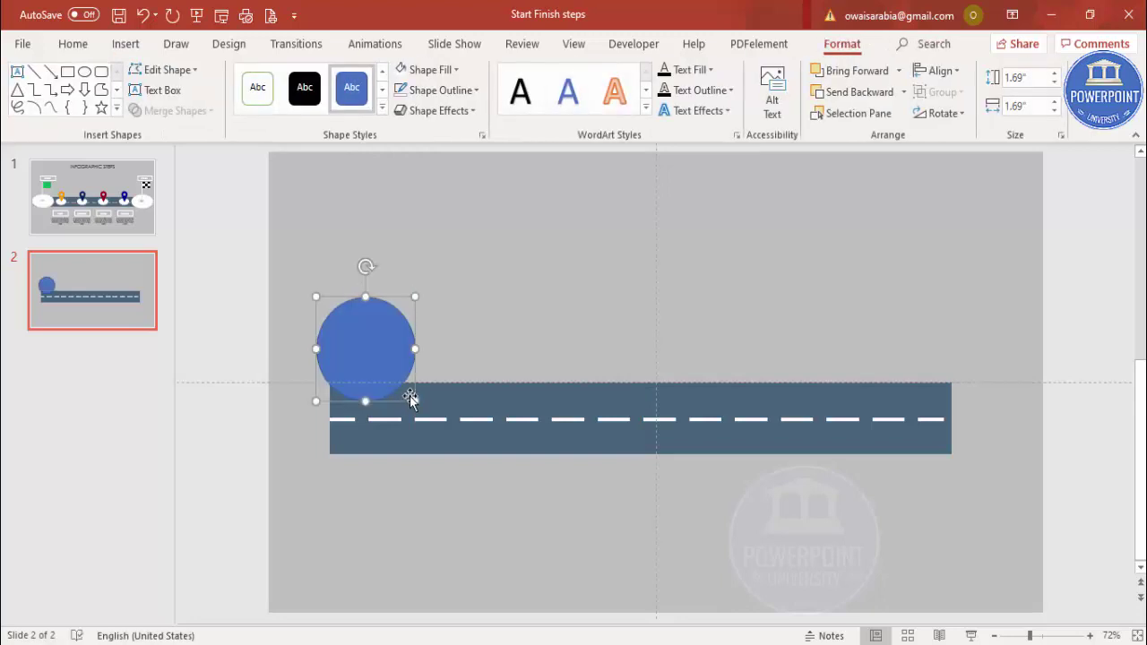
Resize the circle to 2.2" by 2.2"
left_click(1046, 78)
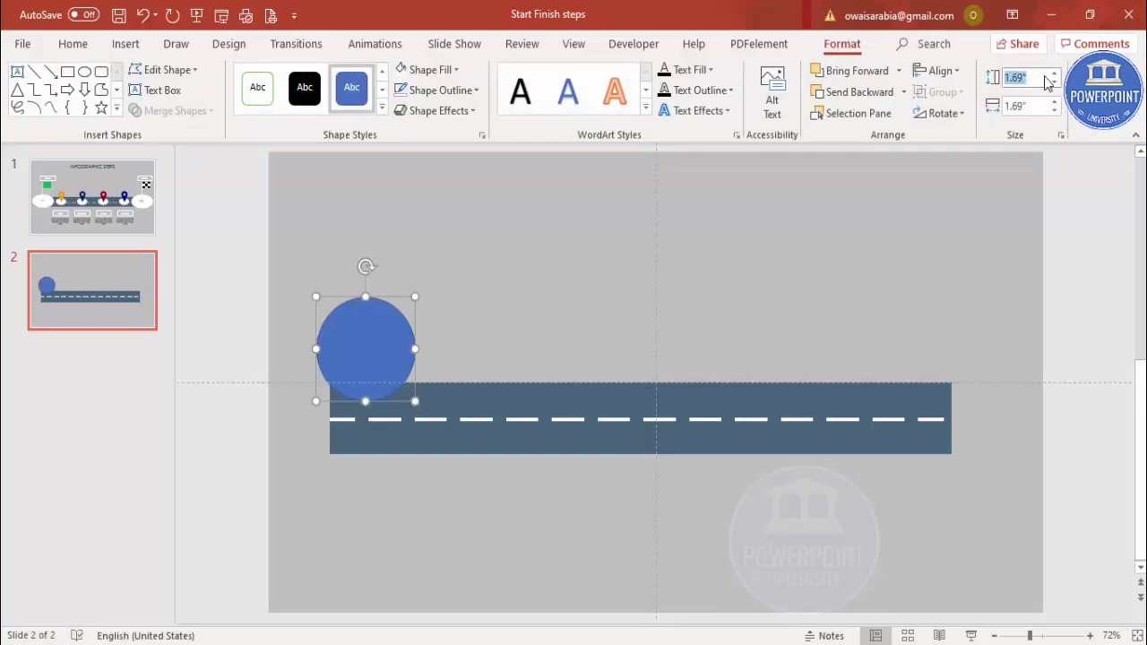
type("2.2")
key("Tab")
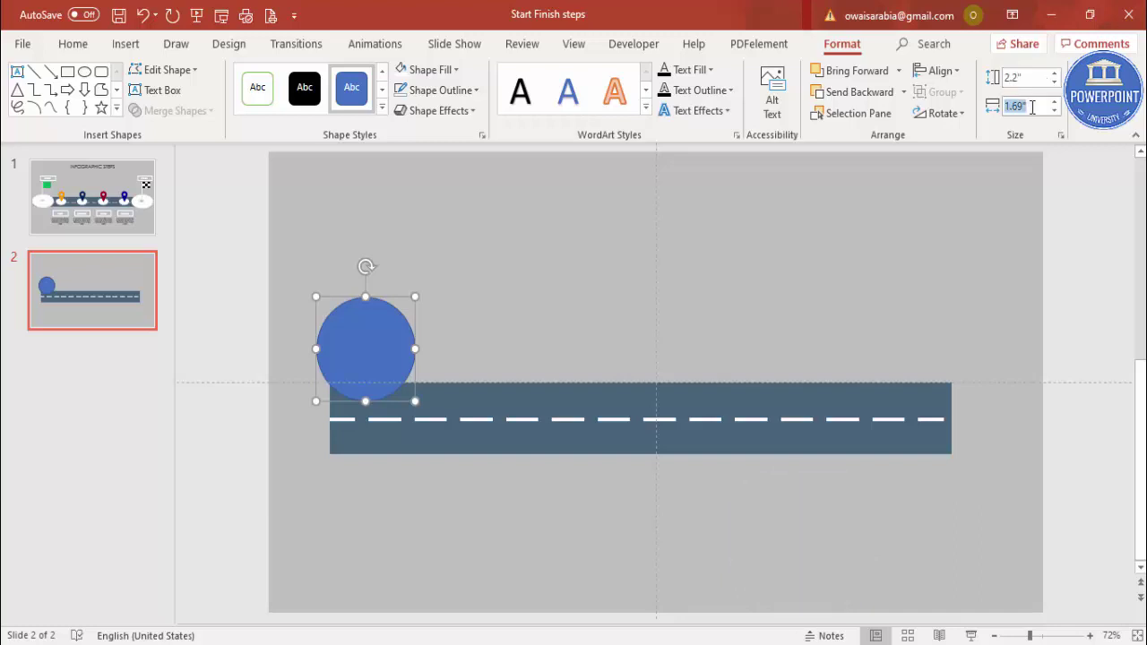
type("2.2")
key("Return")
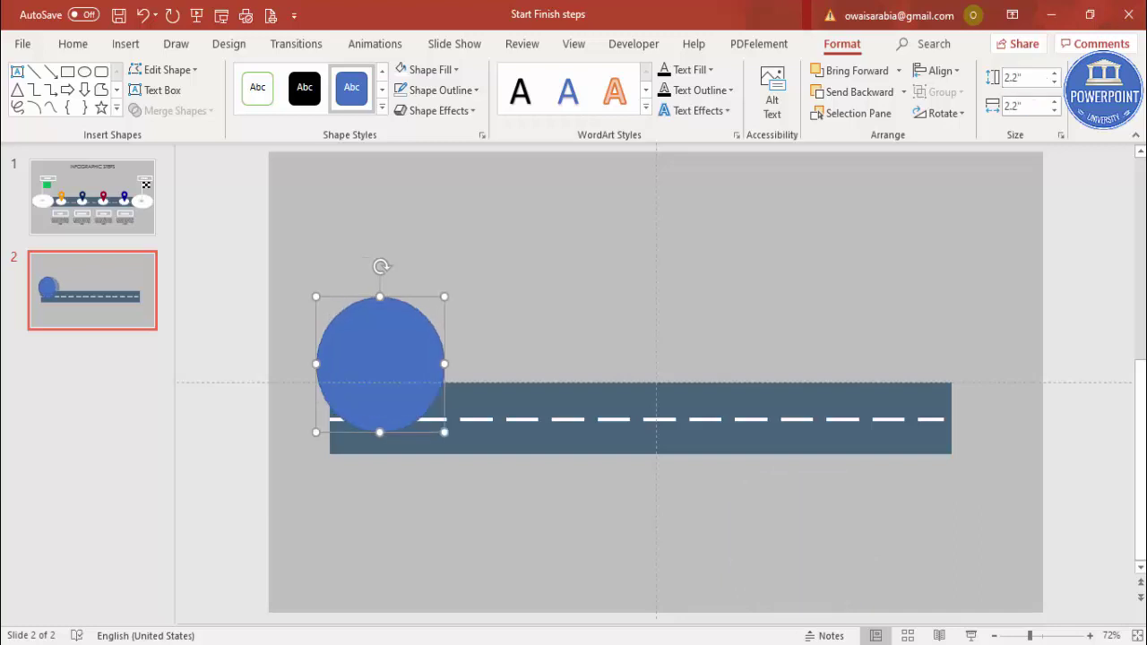
Remove the circle's outline and fill it white
left_click(453, 92)
left_click(456, 281)
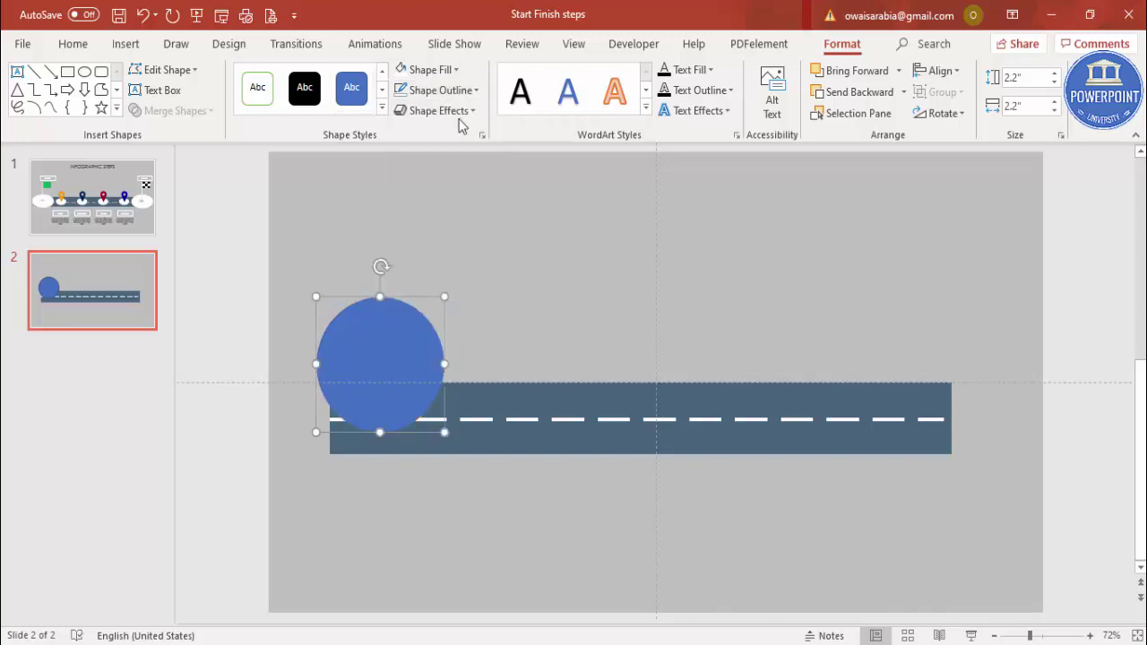
left_click(434, 70)
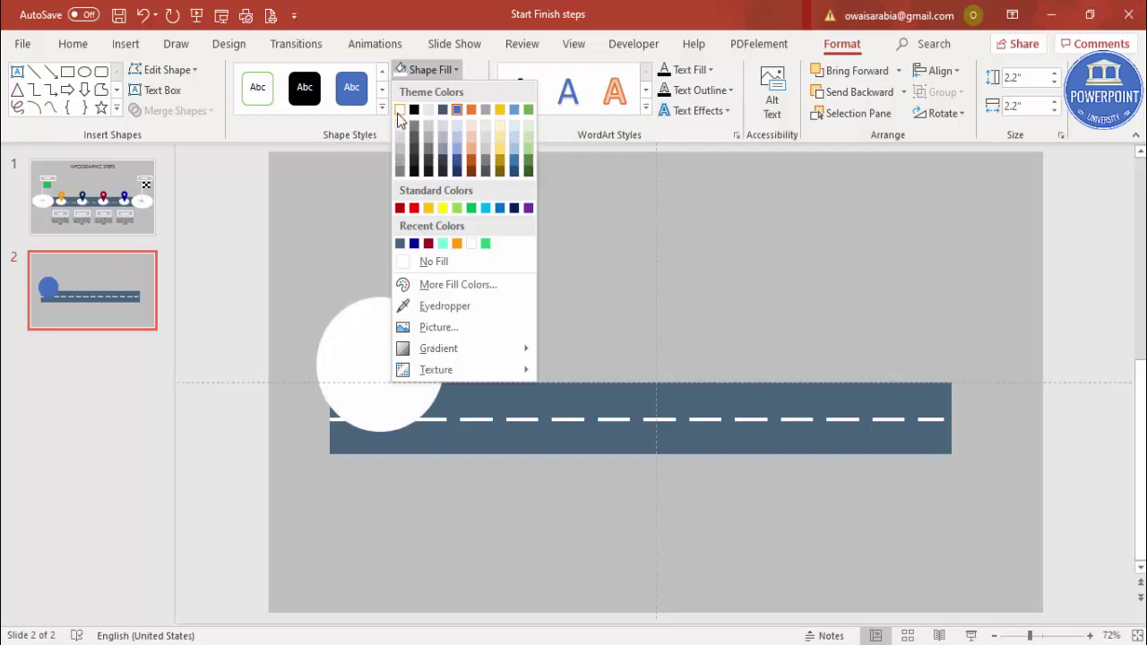
left_click(399, 110)
Apply the Isometric: Top Up 3-D rotation to the white circle
right_click(396, 356)
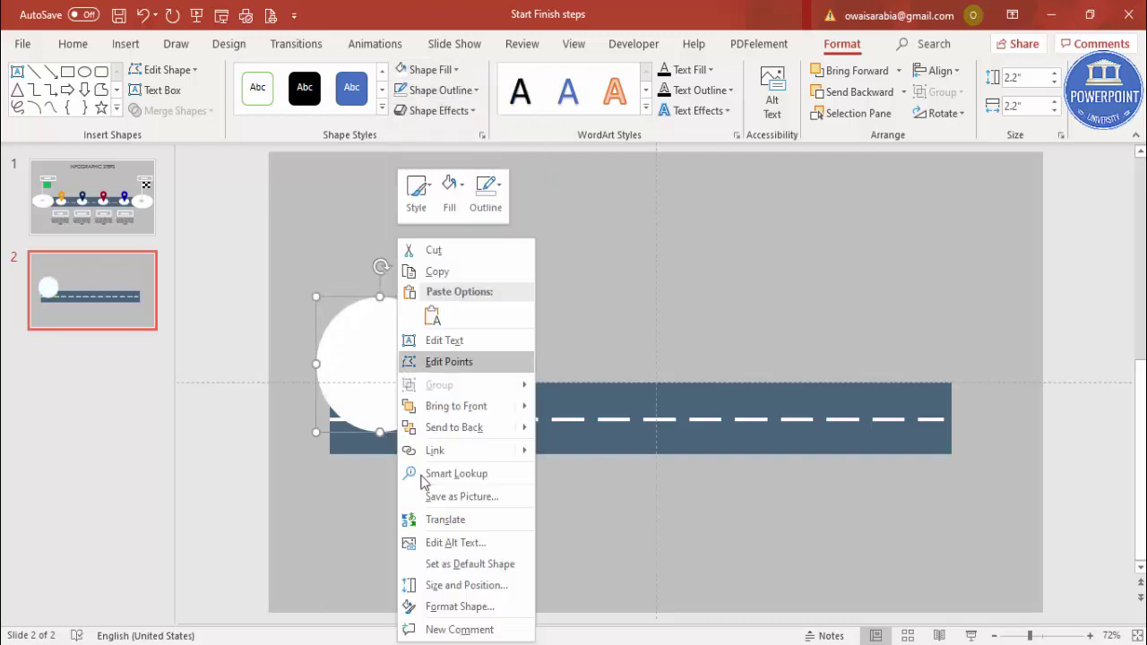
left_click(419, 605)
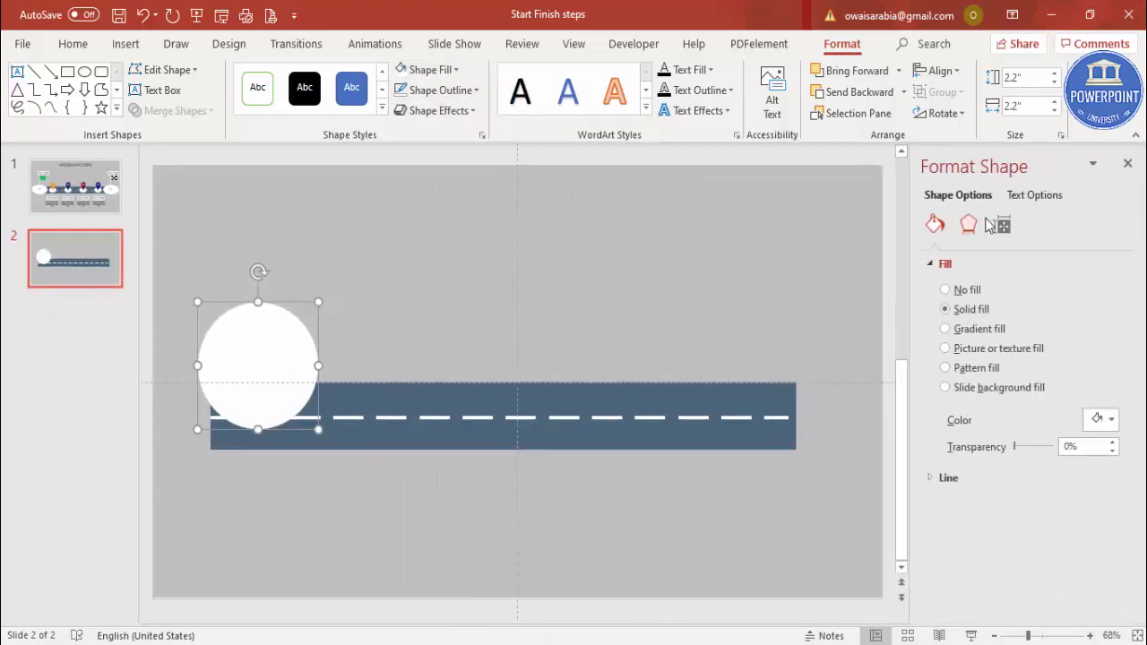
left_click(970, 225)
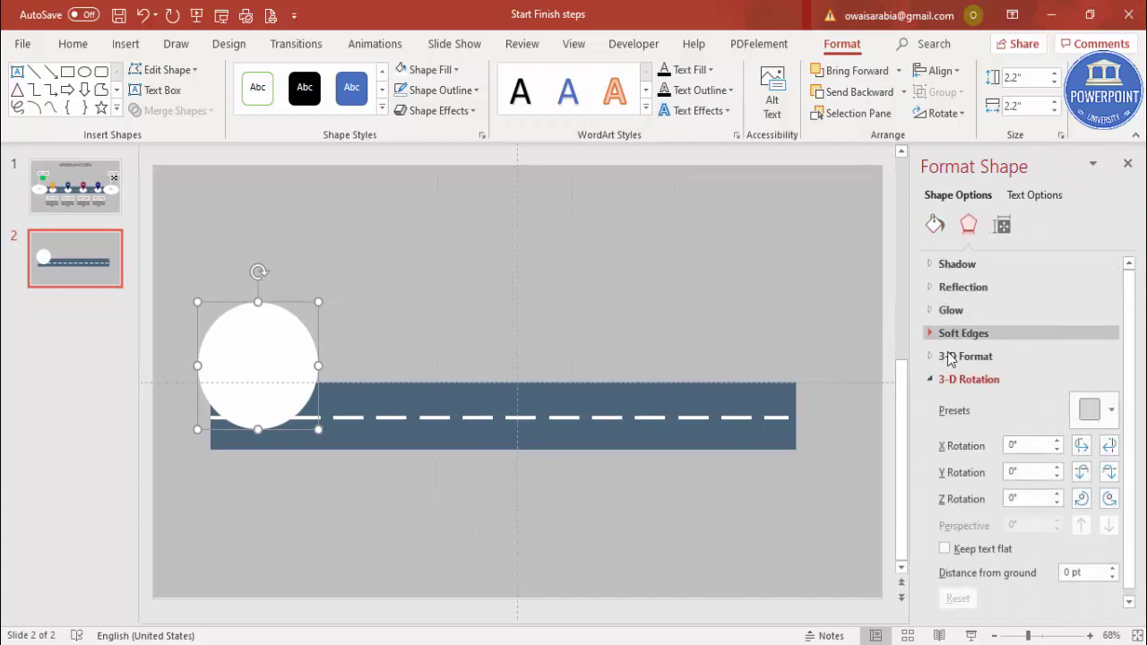
left_click(1113, 409)
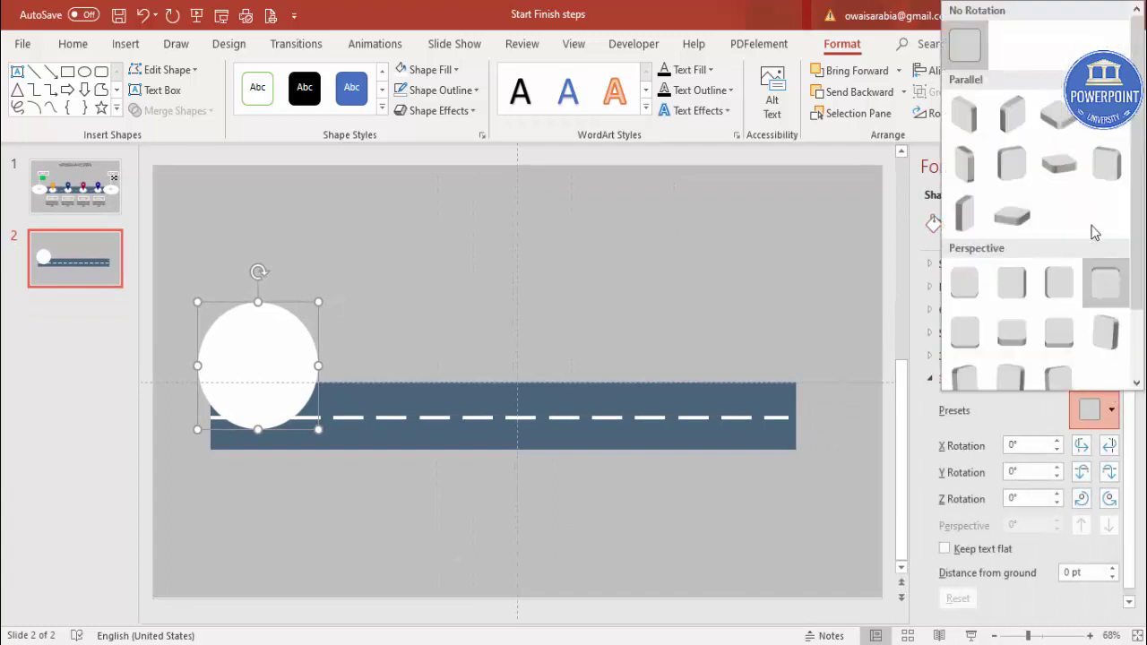
left_click(1078, 137)
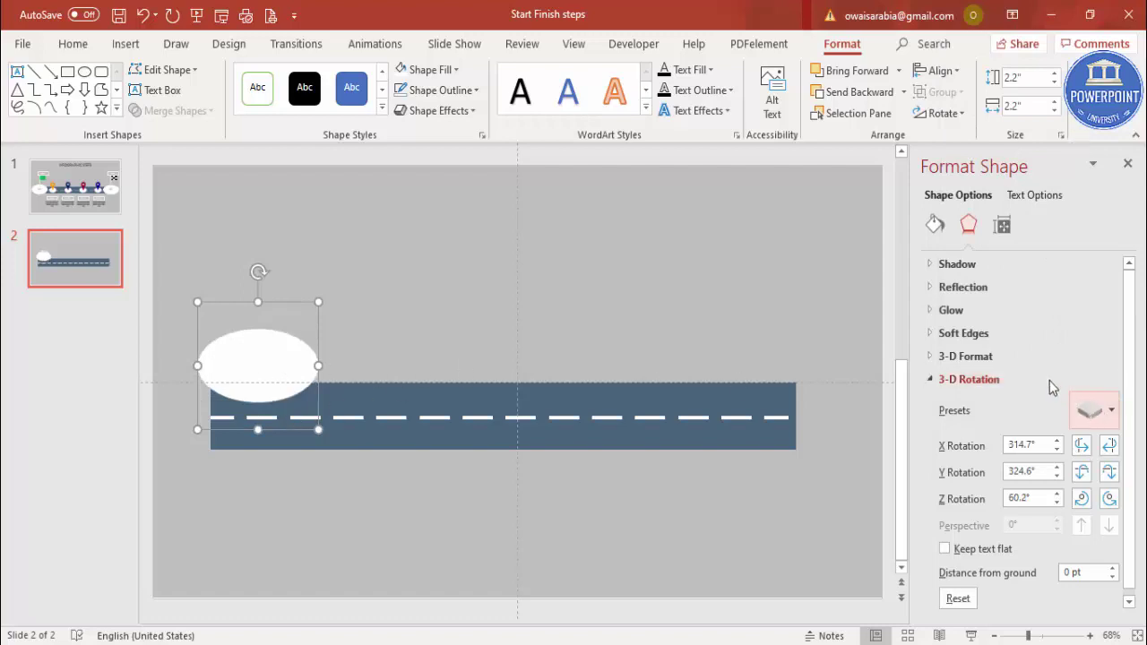
Give the disc 9.5 pt depth, a special lighting preset and Warm Matte material
left_click(1017, 362)
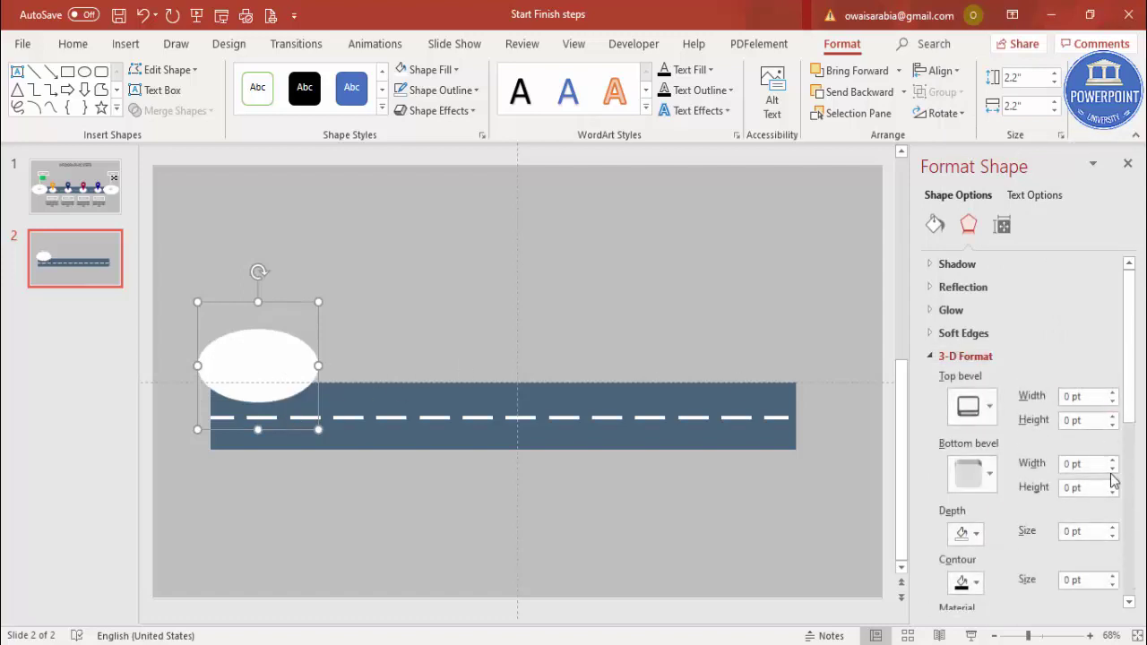
left_click(1113, 528)
left_click_drag(1112, 529, 1113, 529)
left_click_drag(1135, 409, 1132, 481)
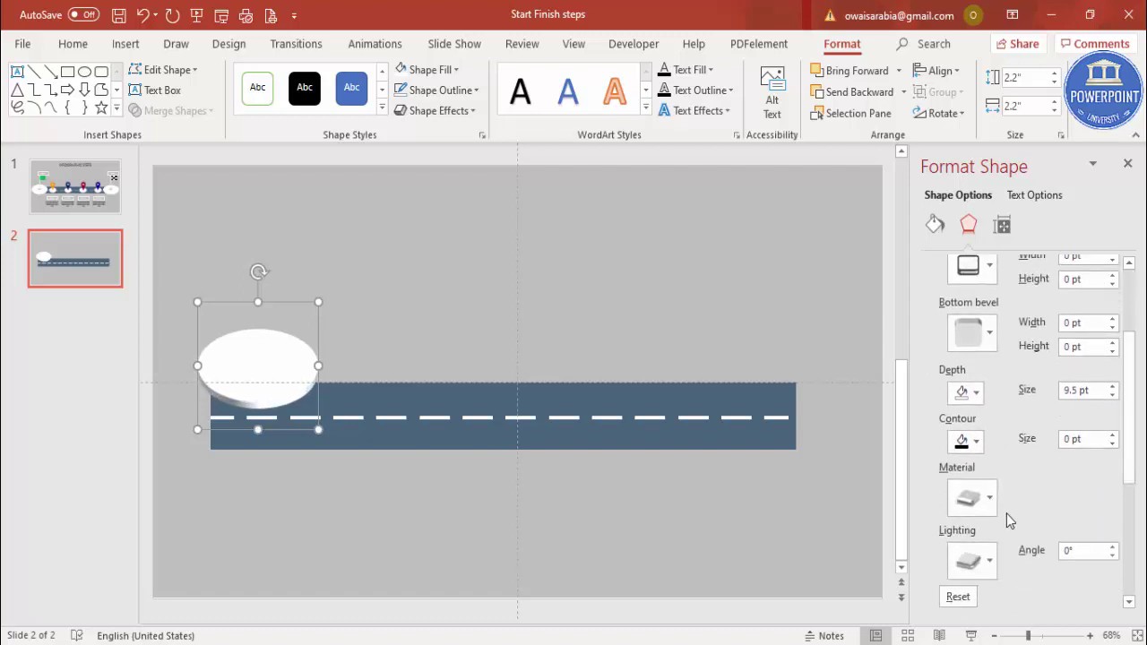
left_click(977, 562)
left_click(1016, 514)
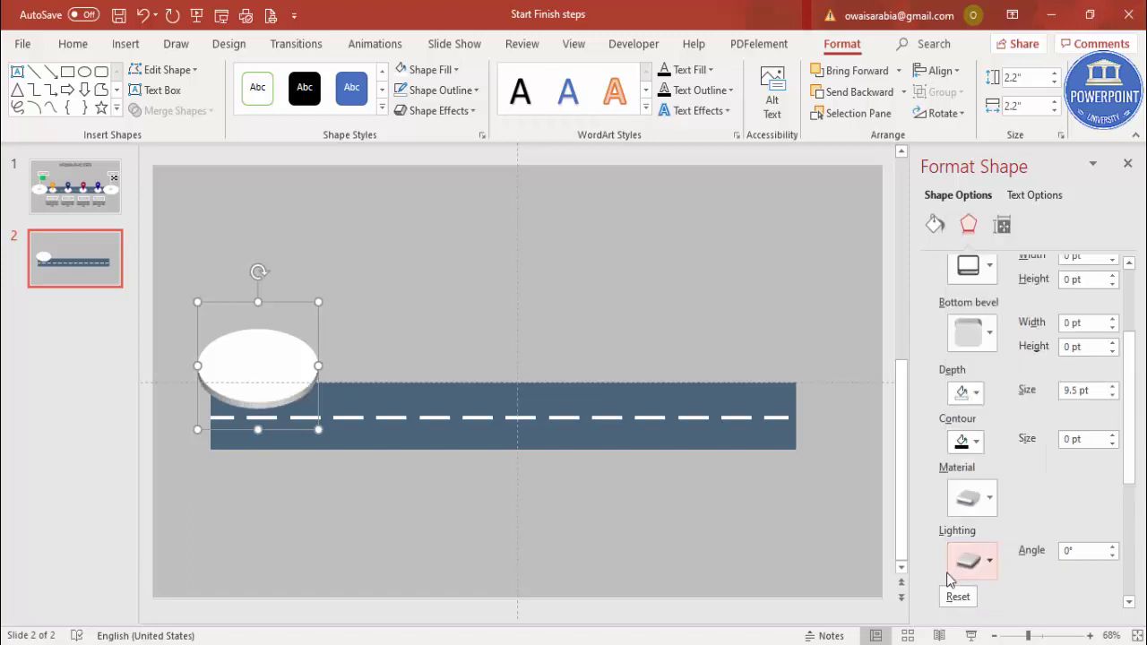
left_click(972, 498)
left_click(981, 468)
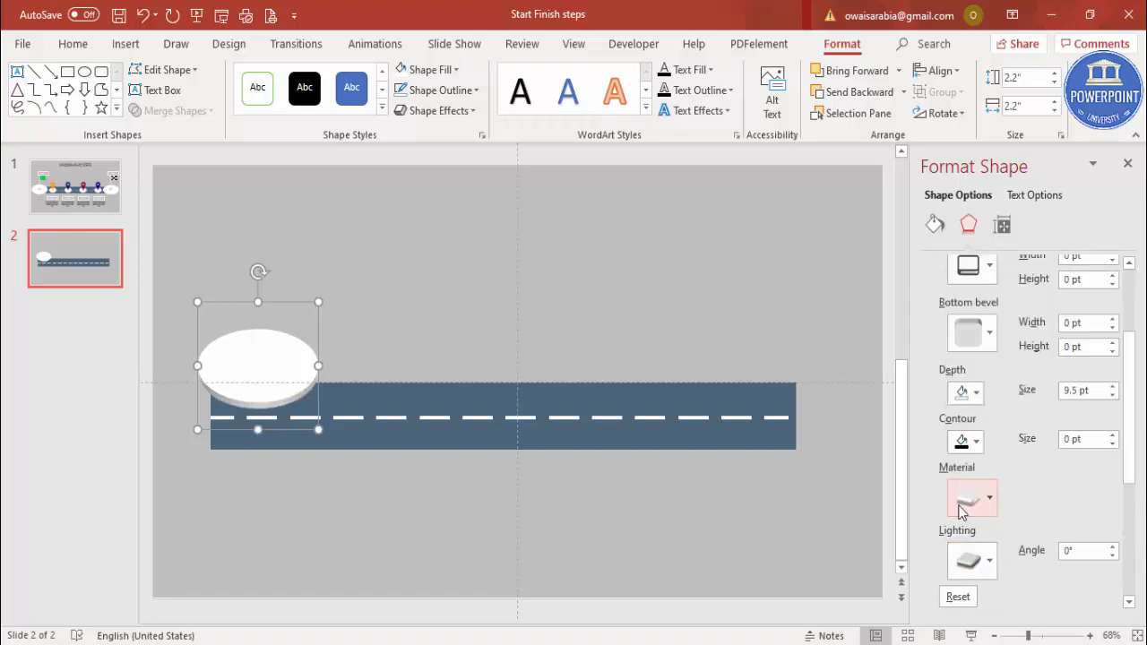
left_click(968, 502)
left_click(1013, 327)
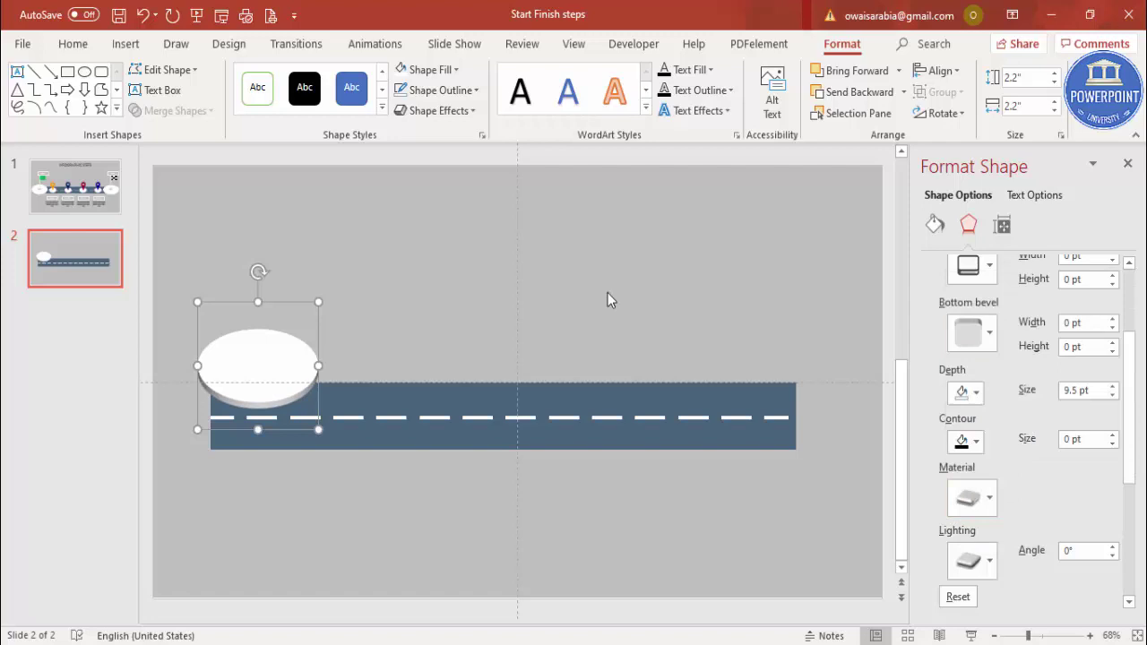
Move the 3-D disc onto the road's left end
left_click(547, 247)
left_click(295, 343)
left_click_drag(282, 356, 805, 424)
Deselect the copied disc now capping the road's right end
left_click(692, 340)
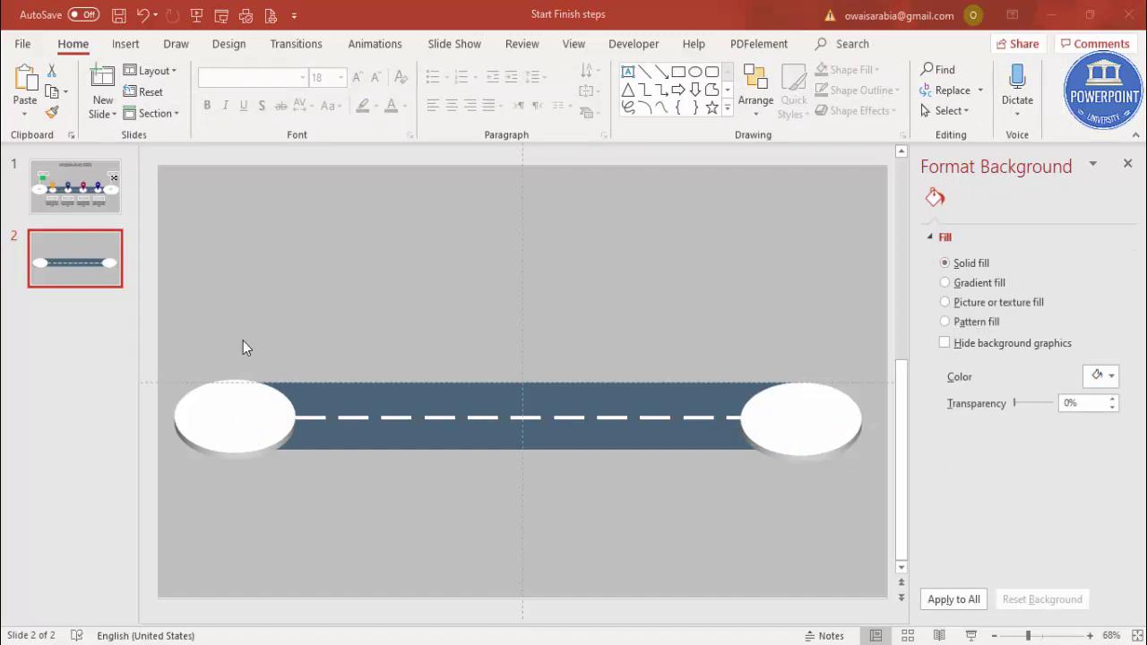
left_click(145, 45)
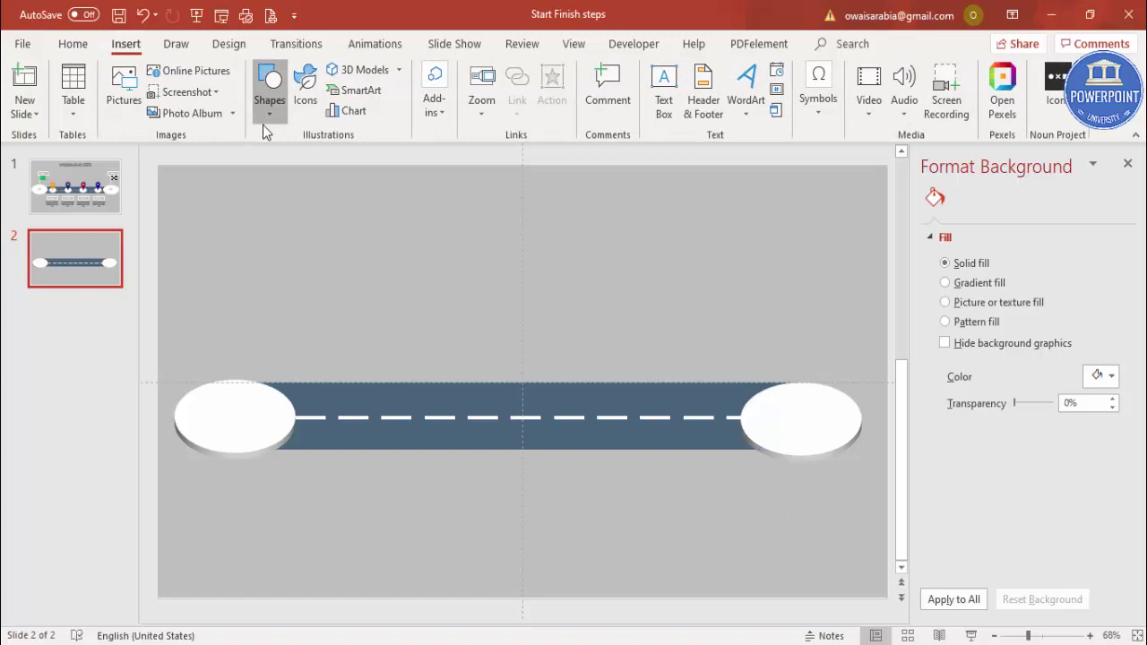
Draw a 1.65" vertical bar up from the left disc's centre, without outline
left_click(265, 115)
left_click(262, 247)
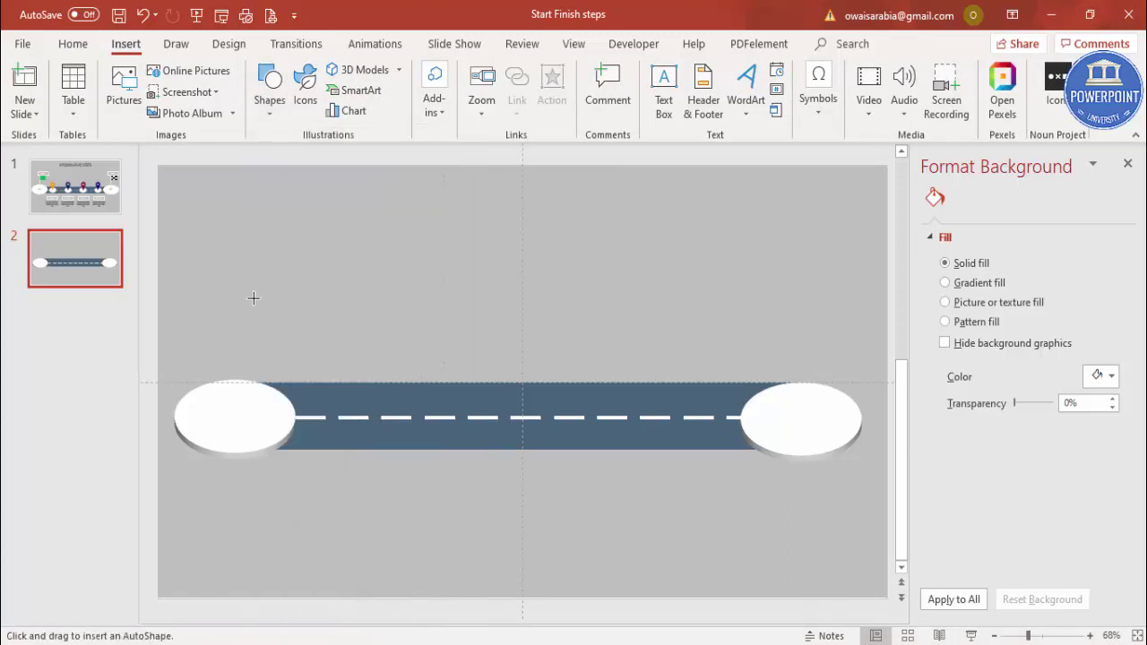
left_click_drag(232, 312, 231, 405)
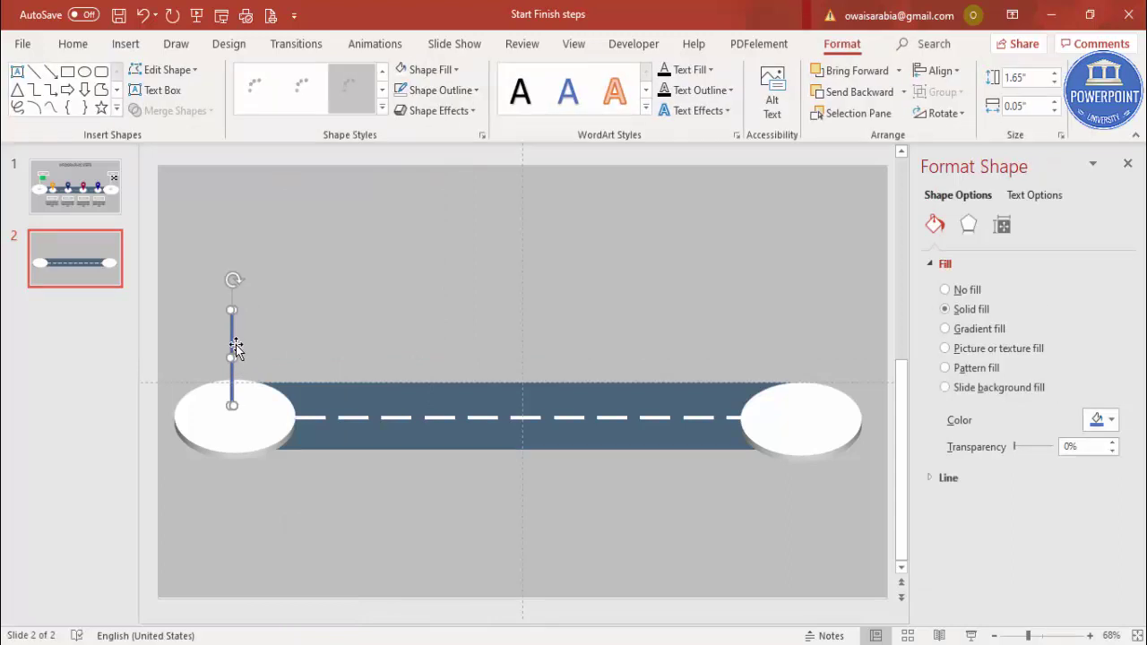
left_click_drag(235, 359, 238, 362)
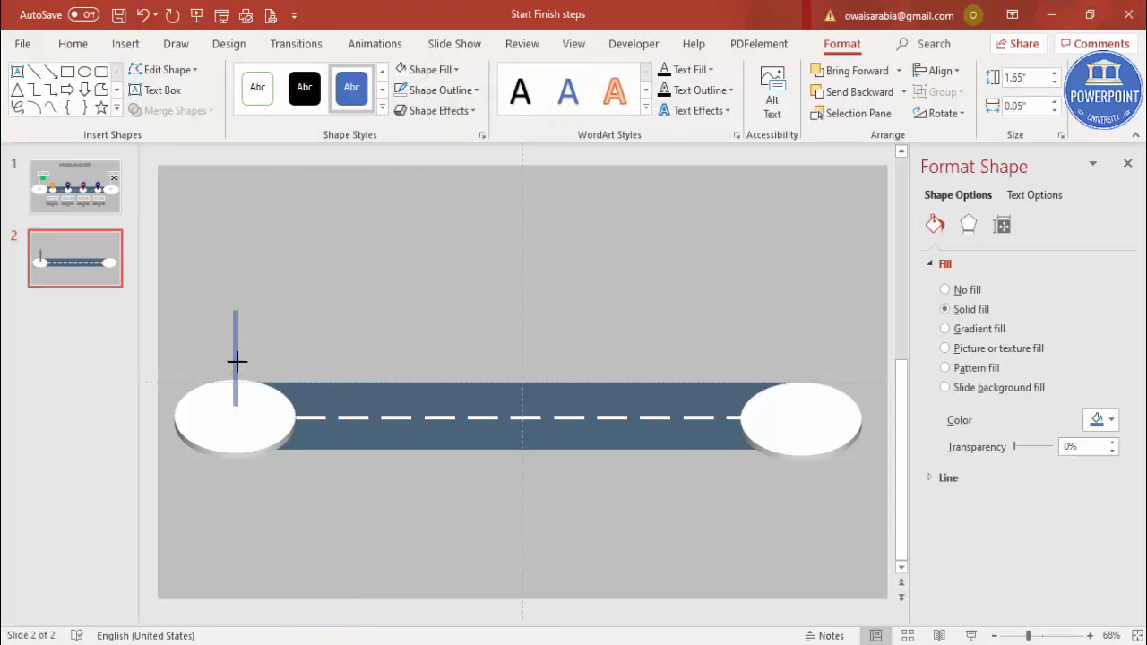
left_click_drag(237, 361, 236, 362)
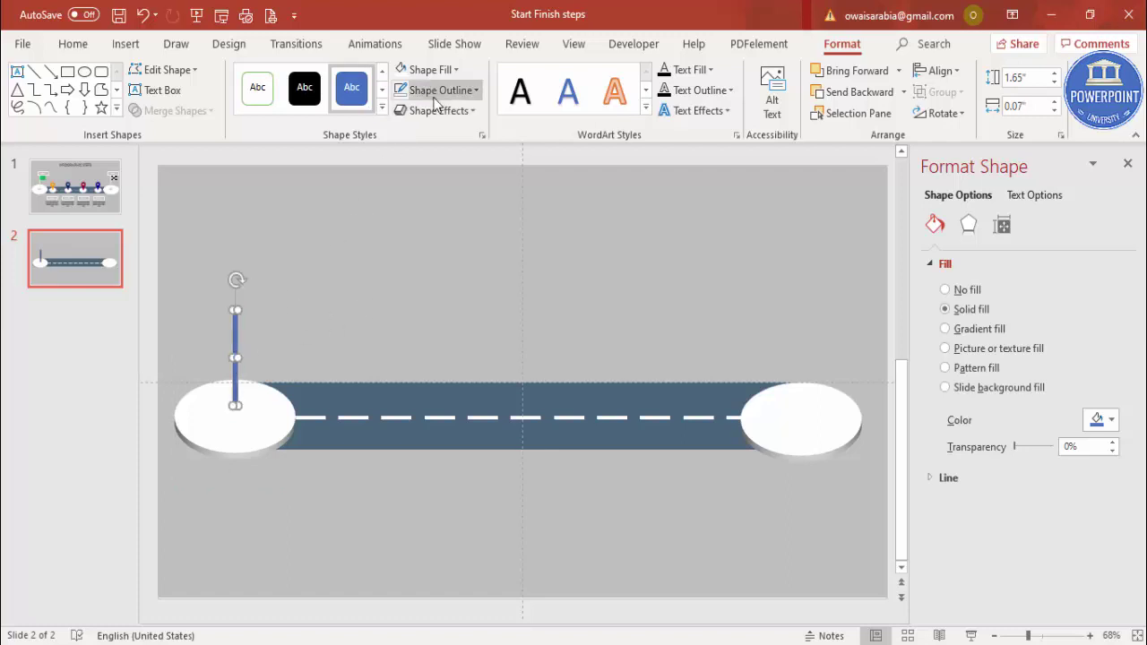
left_click(472, 95)
left_click(461, 276)
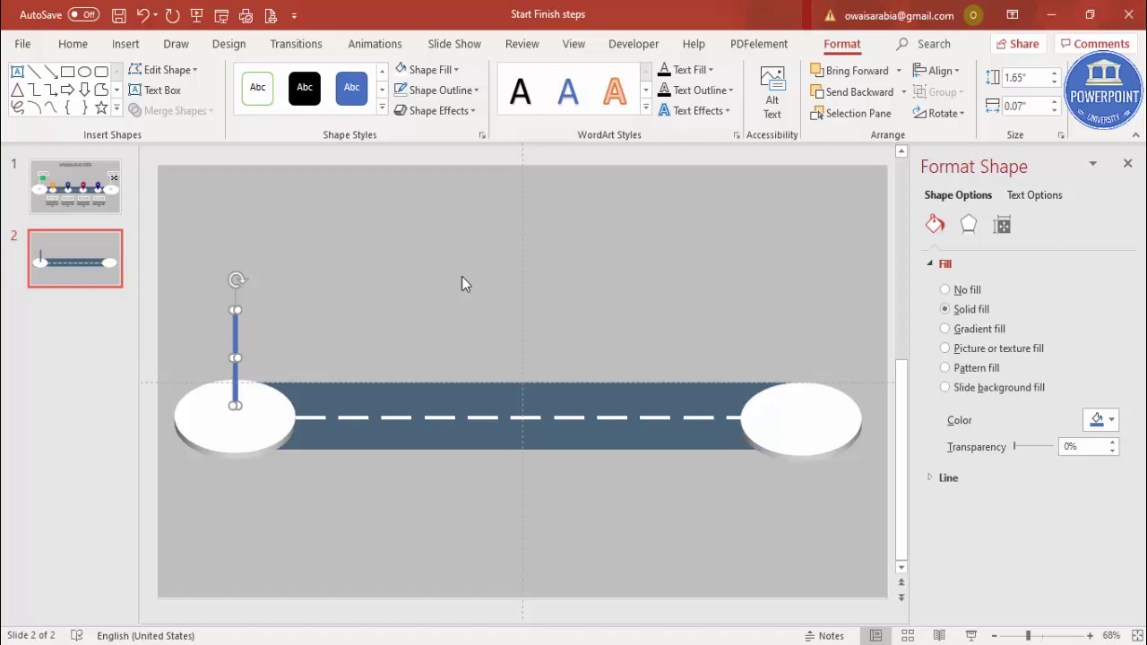
Give the pole a linear-right gradient fill with a grey first stop
left_click(986, 329)
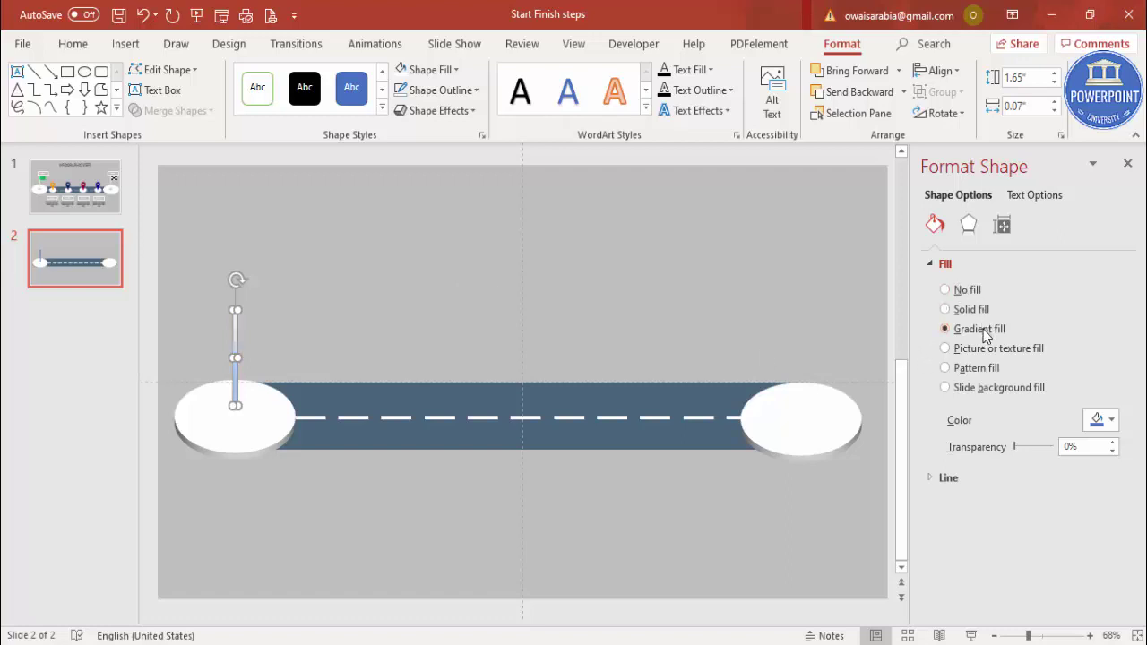
left_click(967, 549)
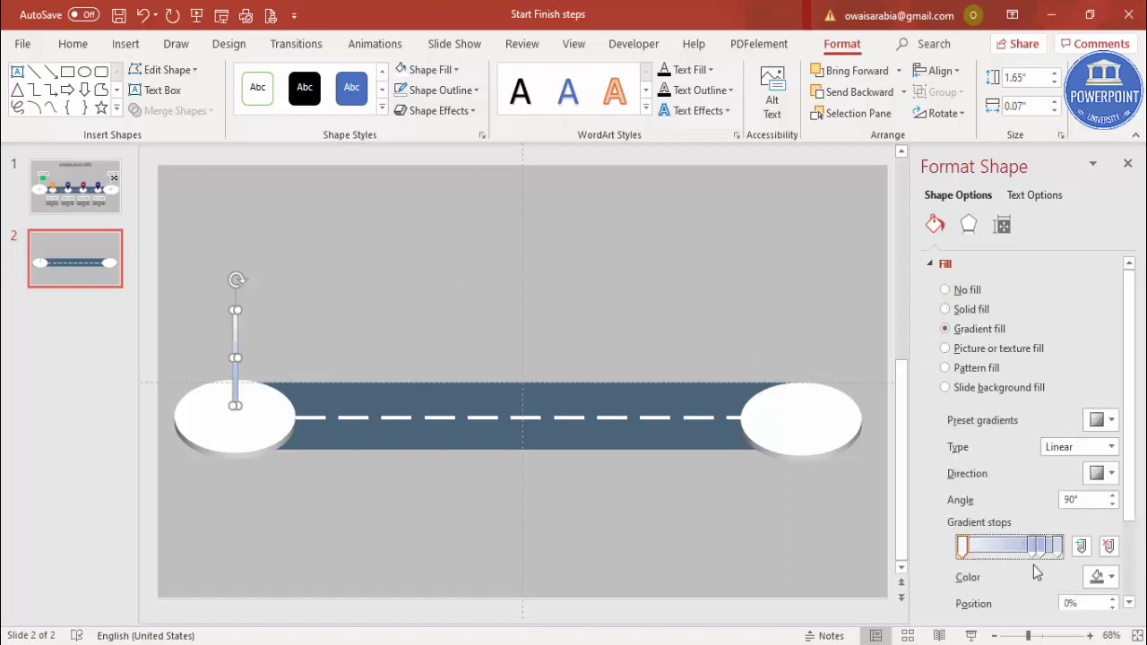
left_click(1099, 578)
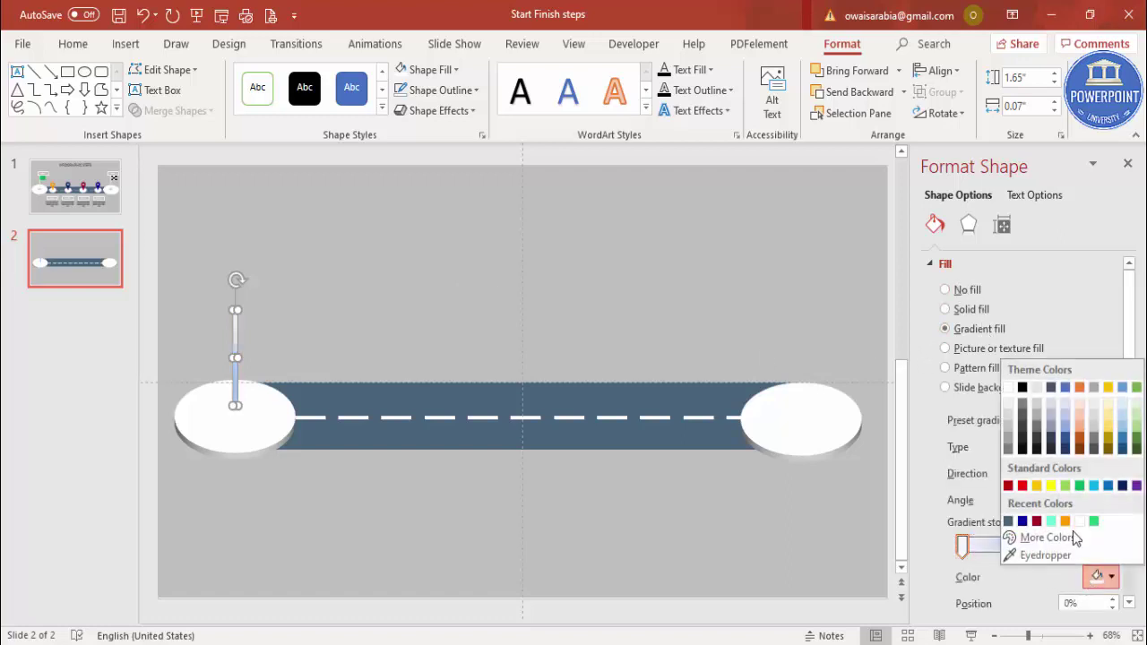
left_click(1014, 459)
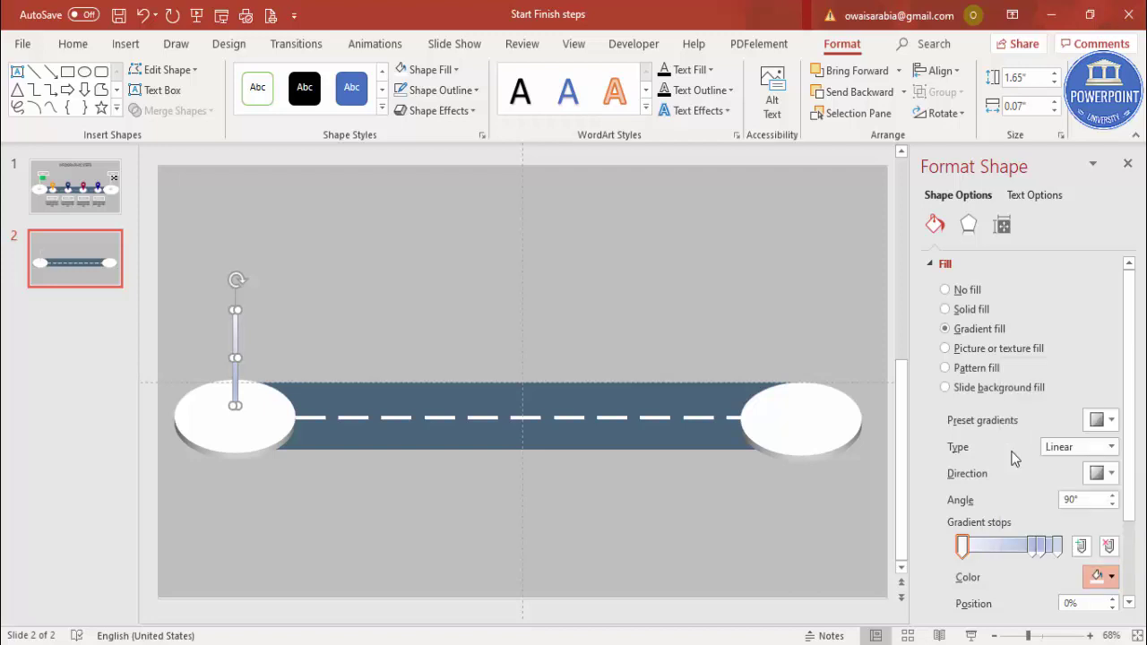
left_click(1099, 472)
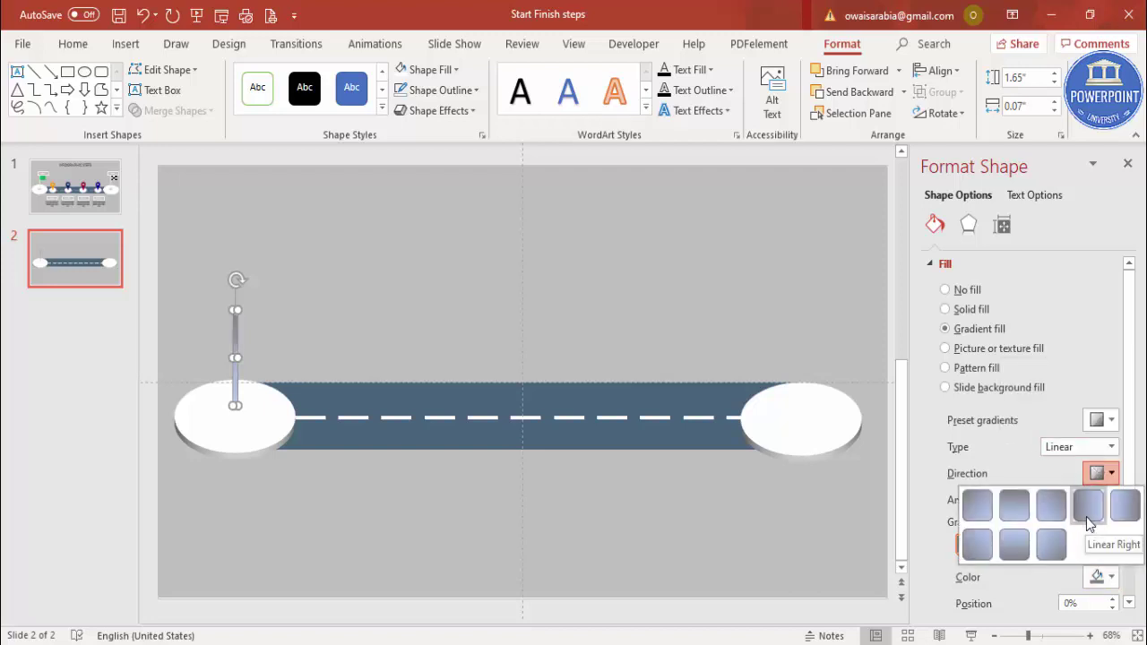
left_click(1087, 511)
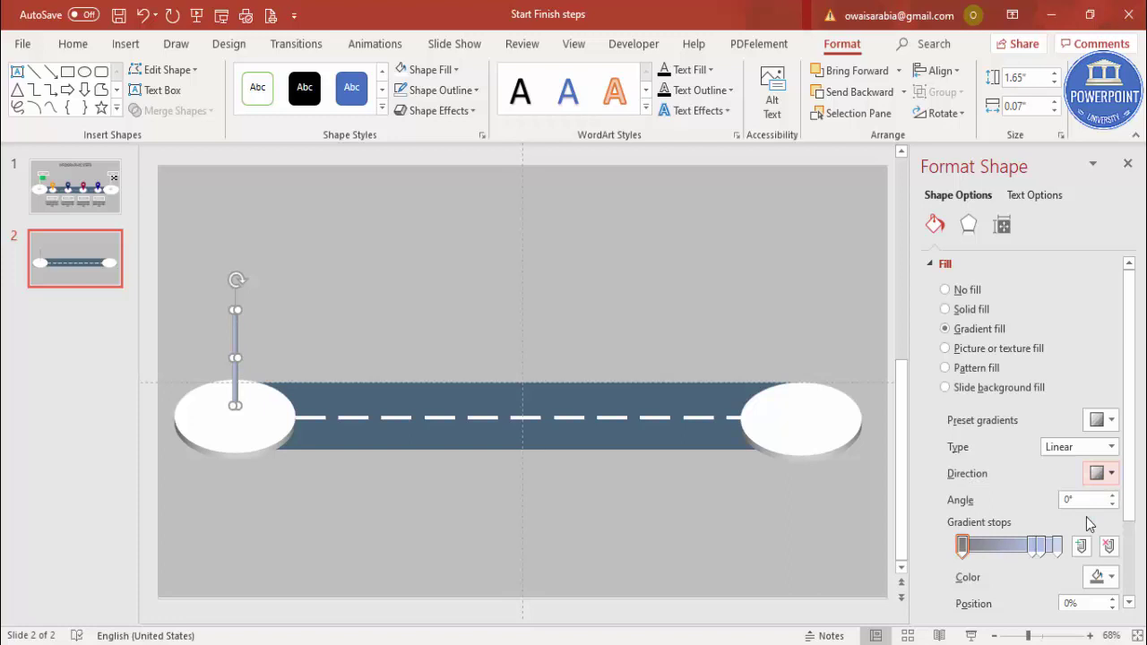
Add a white stop at 36%, delete extra stops, and make the last stop light grey
left_click(999, 545)
left_click(1108, 577)
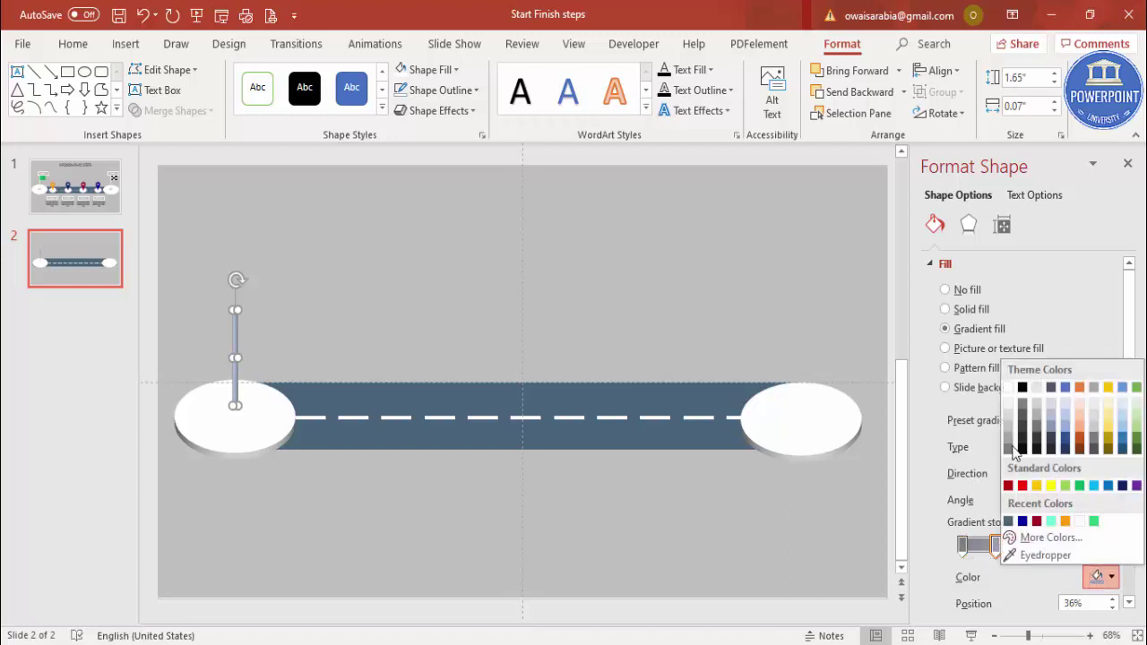
left_click(1010, 392)
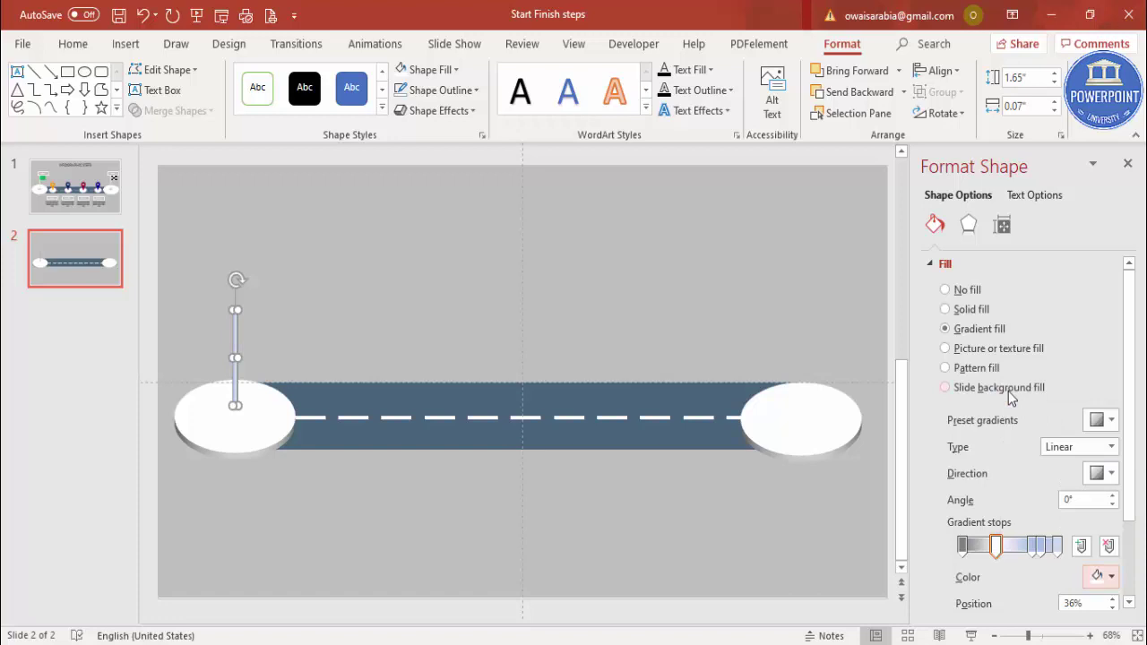
left_click(1044, 545)
left_click(1108, 546)
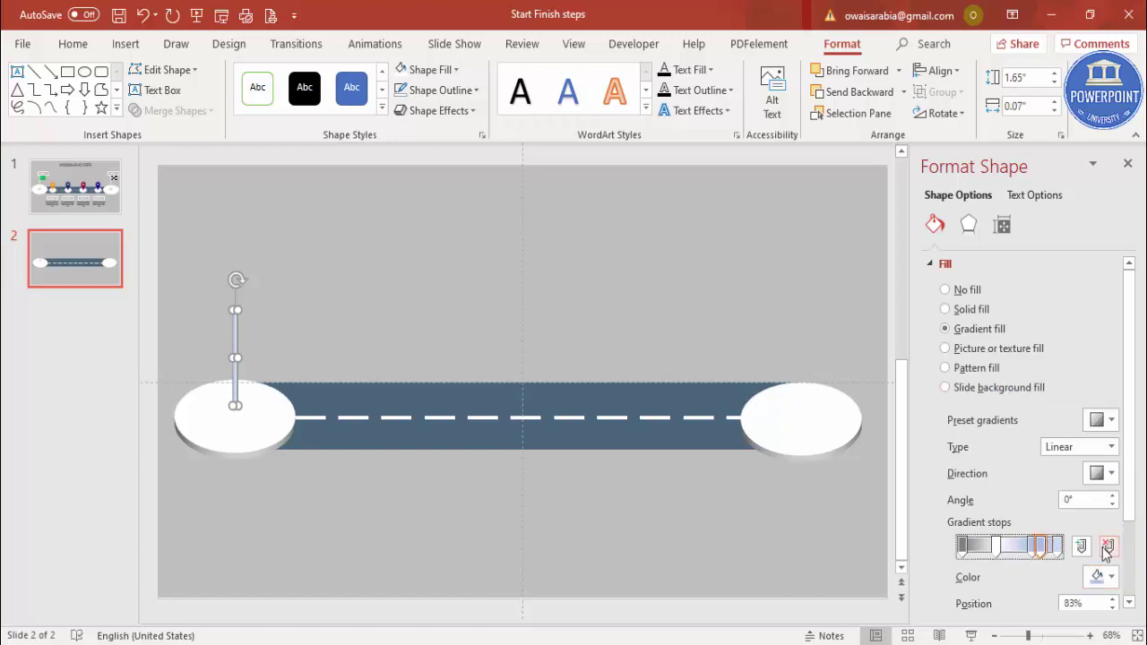
left_click(1108, 546)
left_click(1059, 545)
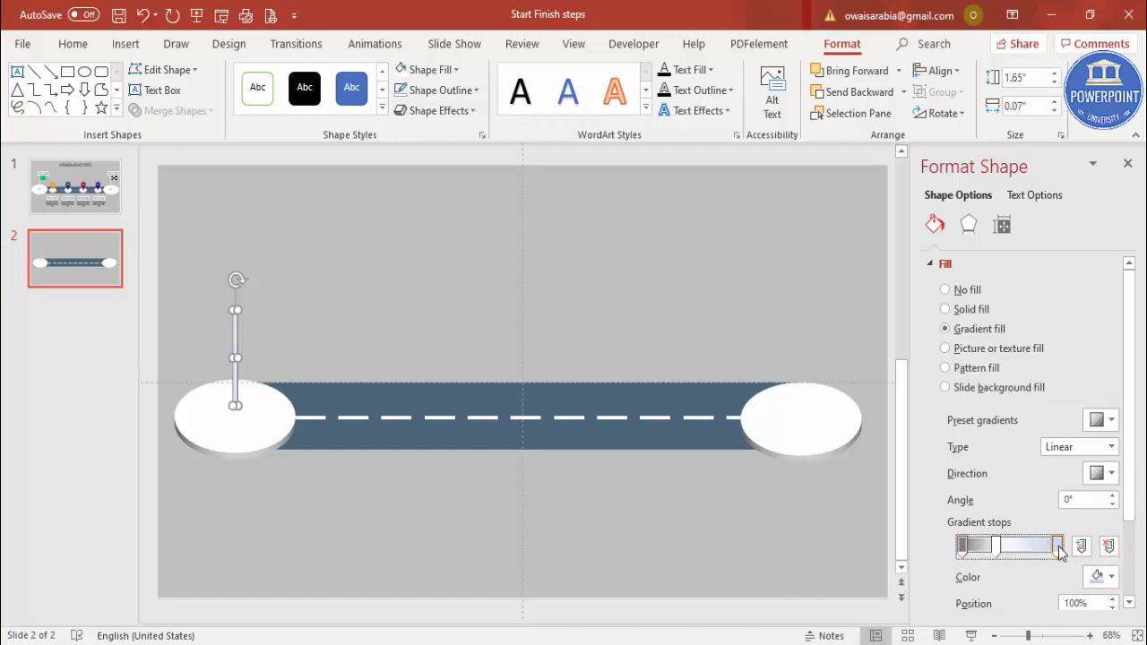
left_click(1104, 577)
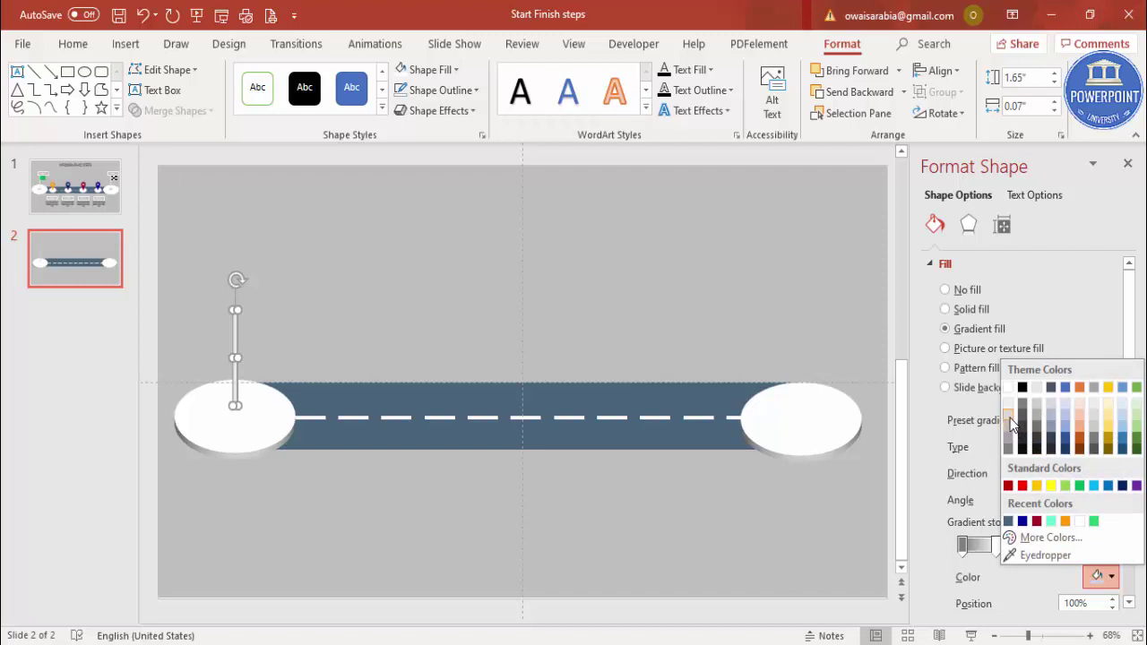
left_click(1010, 422)
left_click(363, 309)
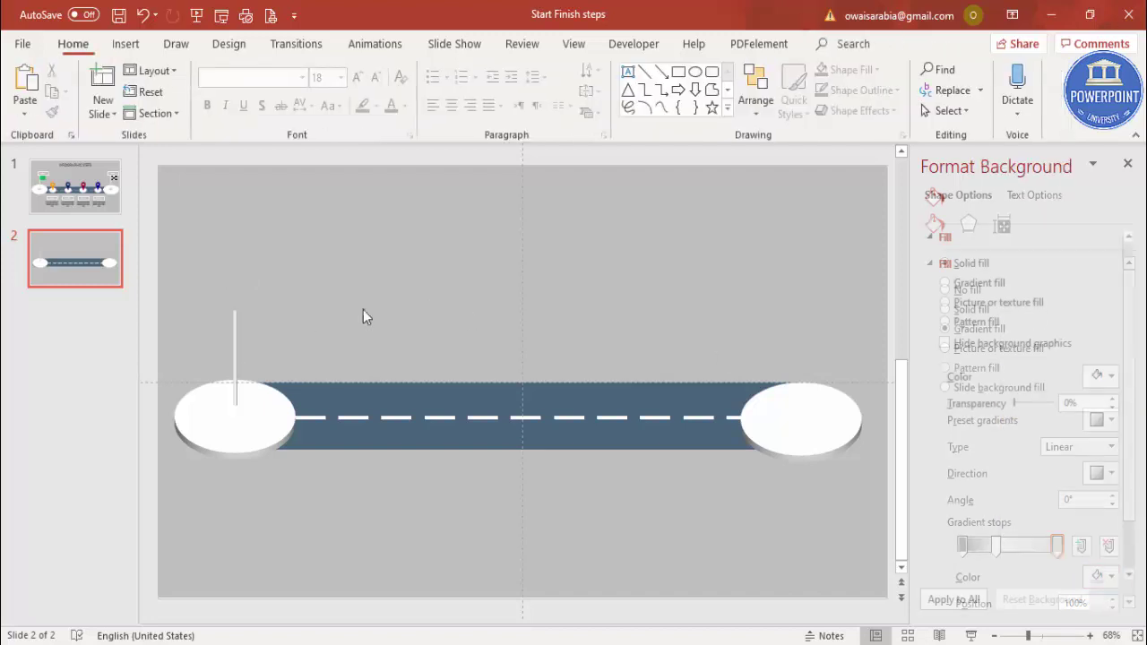
Lower the pole onto the left disc and shorten it slightly from the top
left_click_drag(231, 340, 233, 350)
left_click(302, 305)
left_click(237, 335)
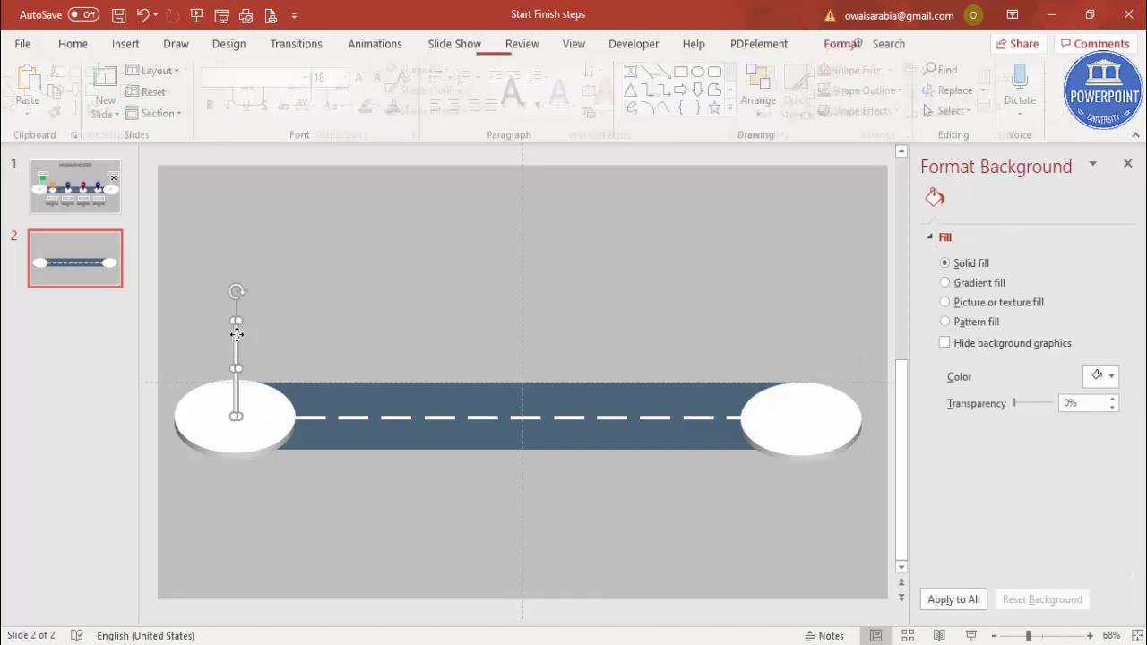
left_click_drag(237, 321, 237, 324)
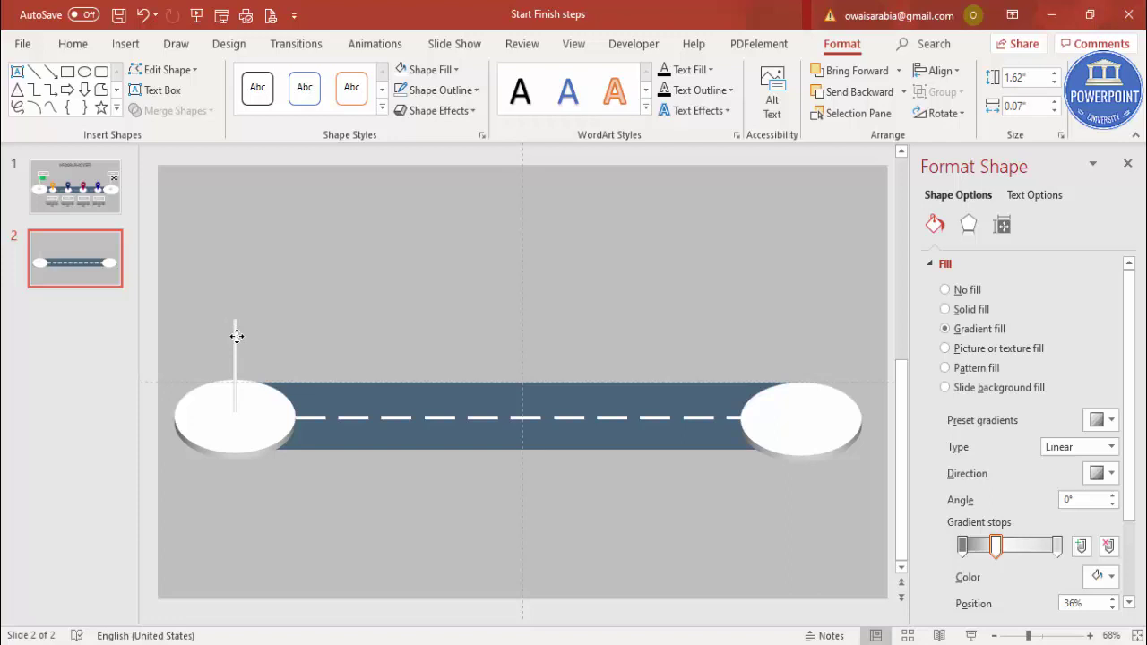
left_click(281, 253)
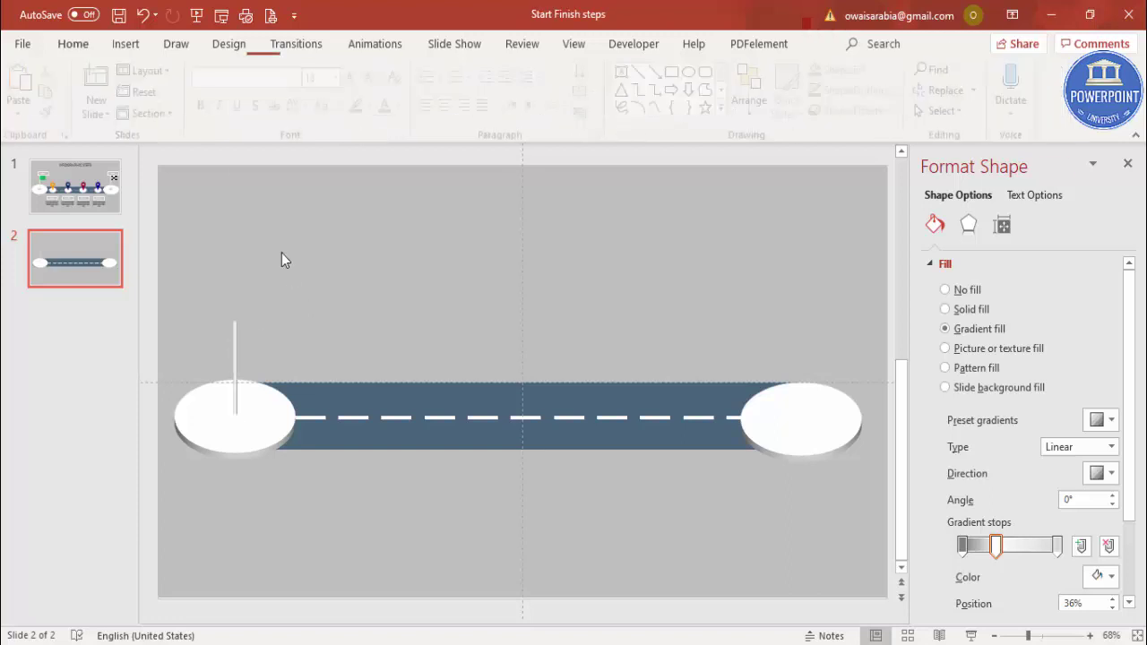
Draw a small rectangle flag at the pole top with no outline and green fill
left_click(126, 44)
left_click(269, 90)
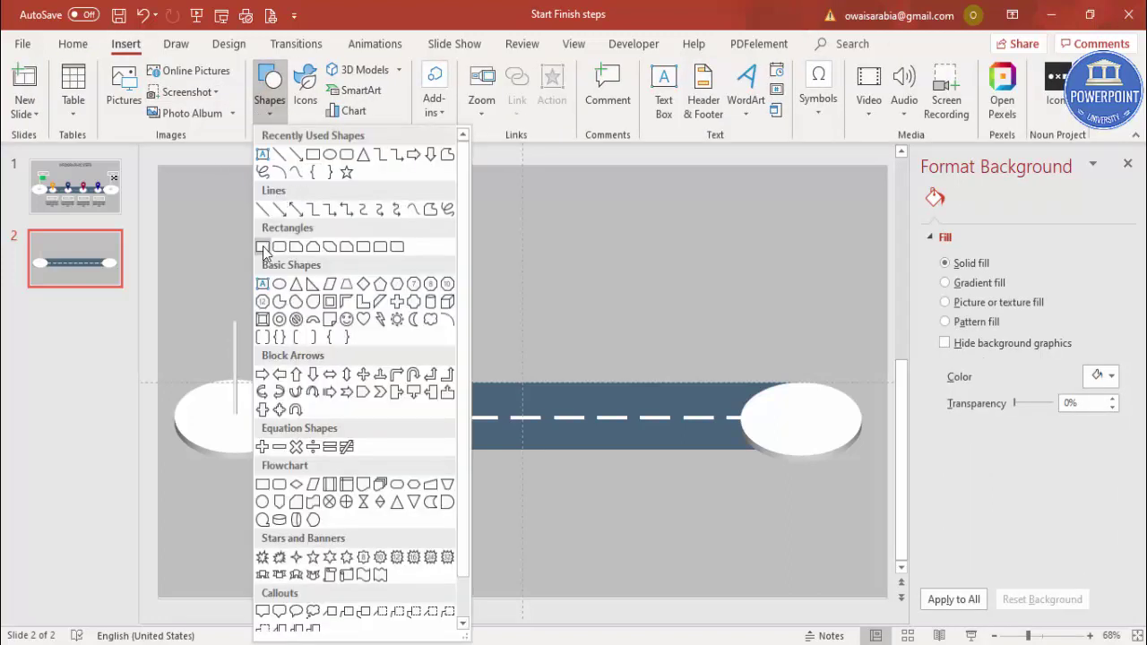
left_click(262, 246)
left_click_drag(235, 321, 274, 349)
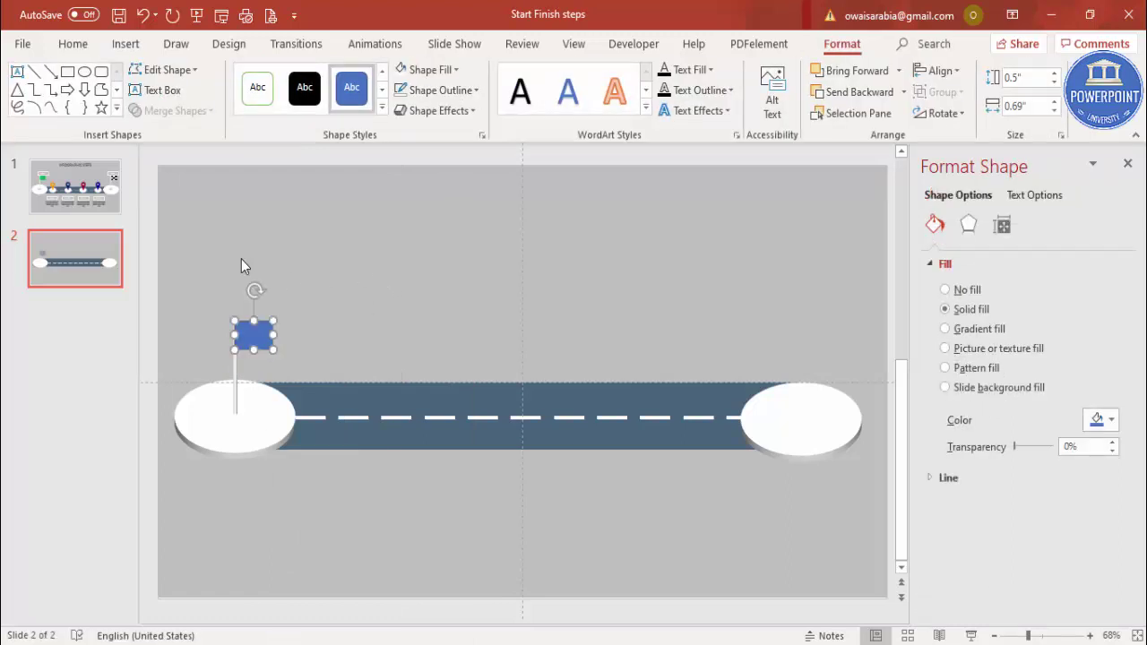
left_click(468, 94)
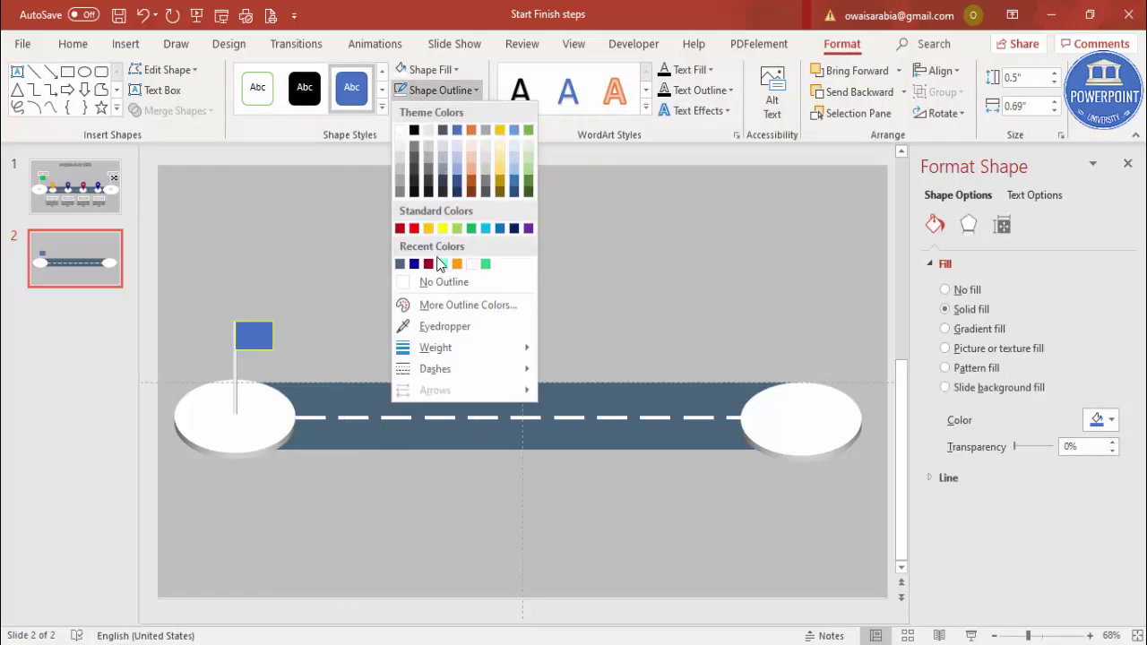
left_click(440, 283)
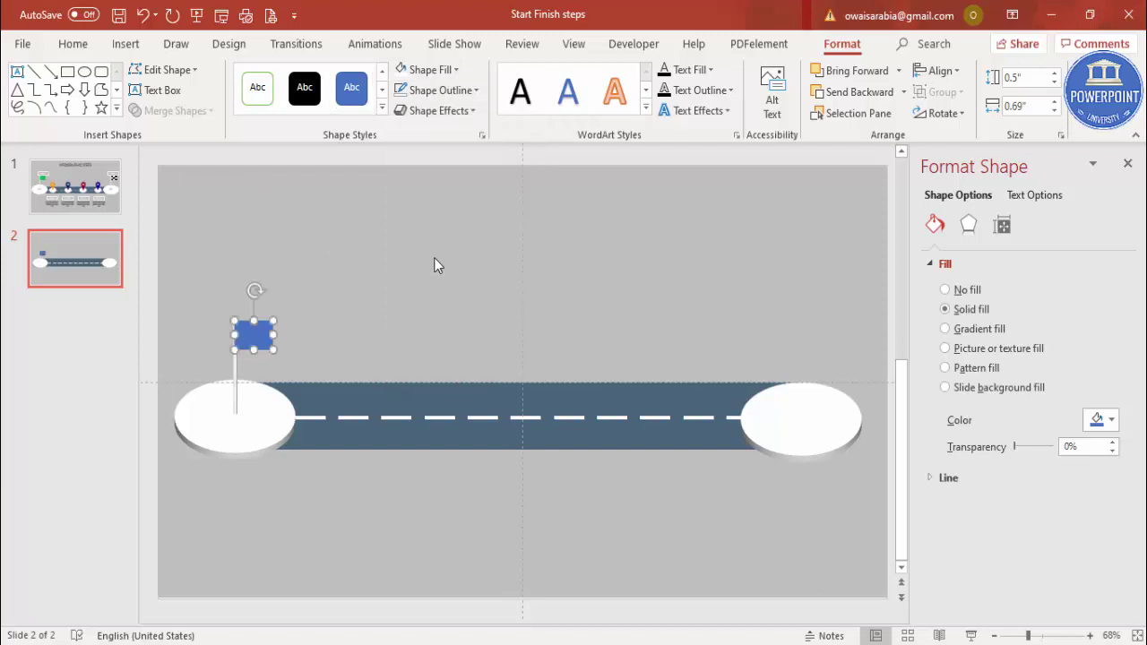
left_click(434, 70)
left_click(486, 243)
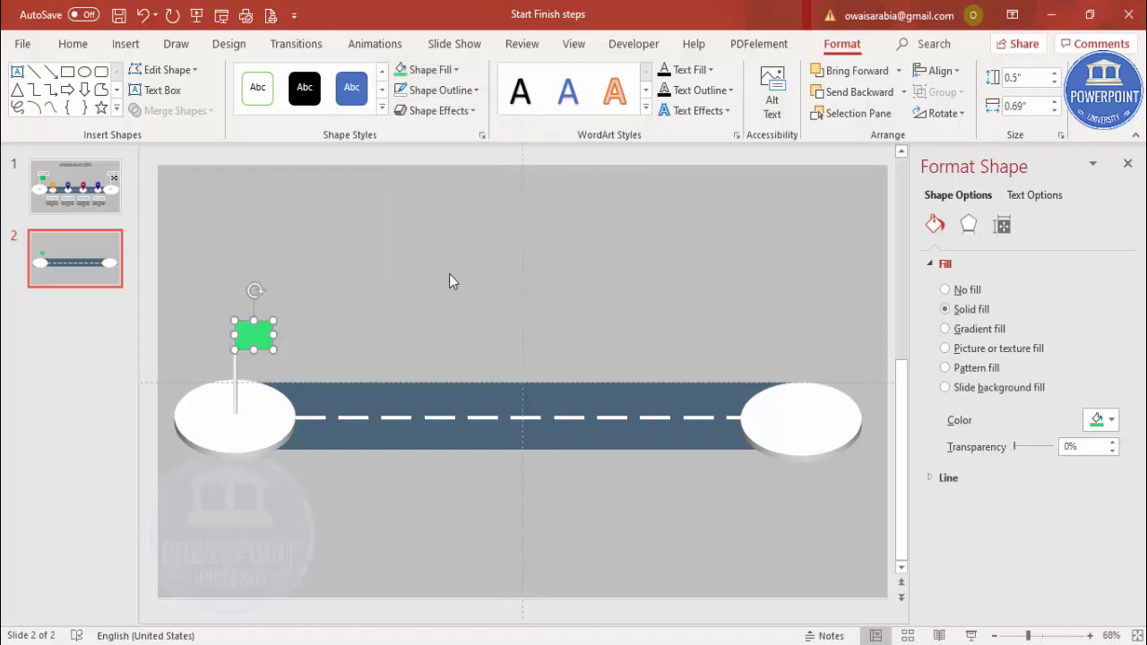
Enlarge the green flag slightly, then reselect the pole
left_click(307, 312)
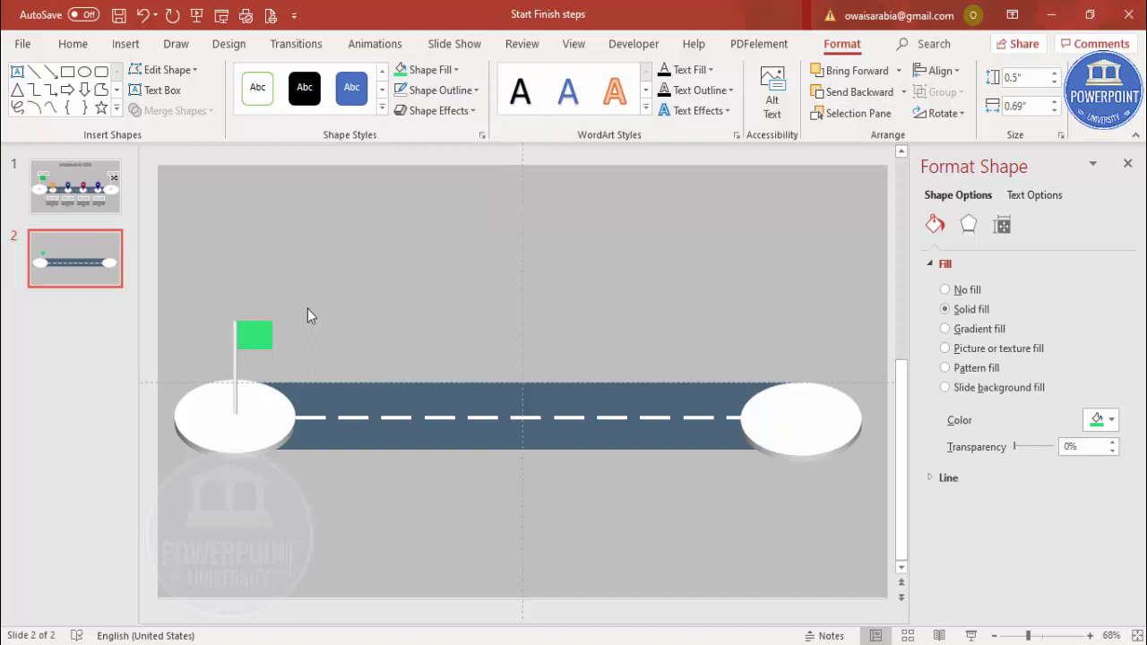
left_click(267, 335)
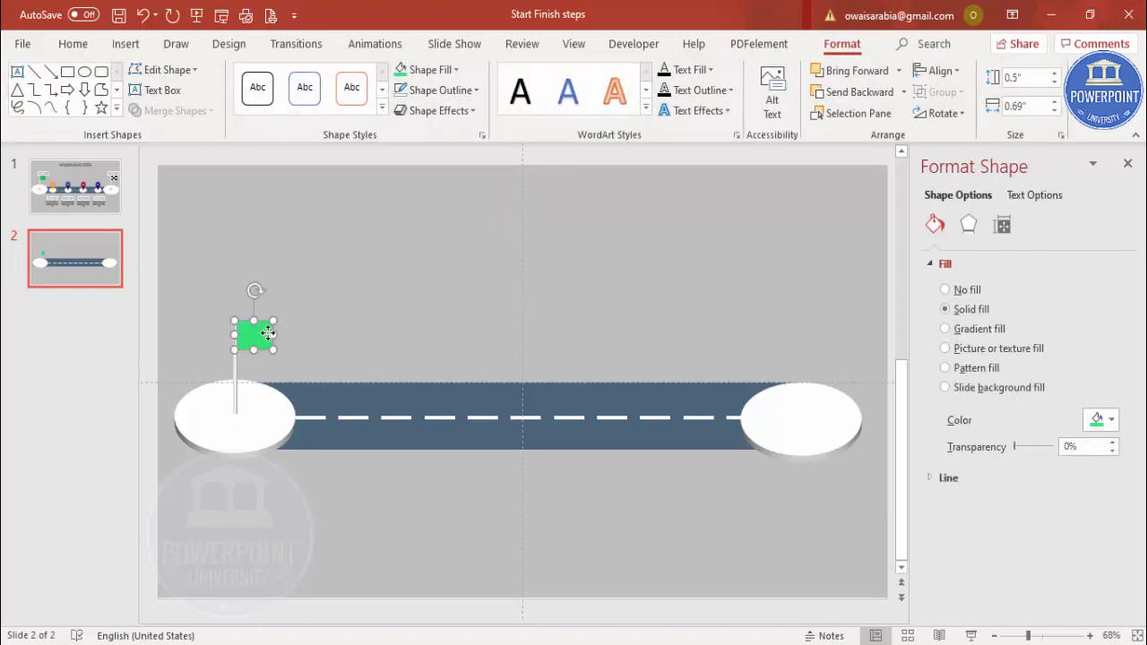
left_click(305, 303)
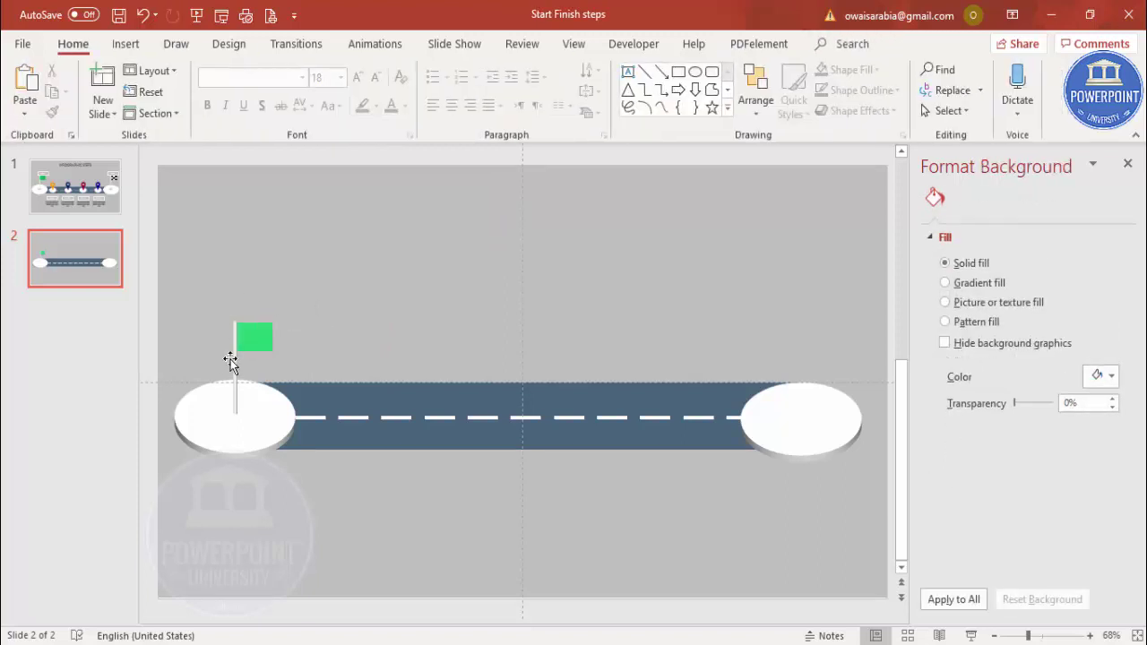
left_click(246, 334)
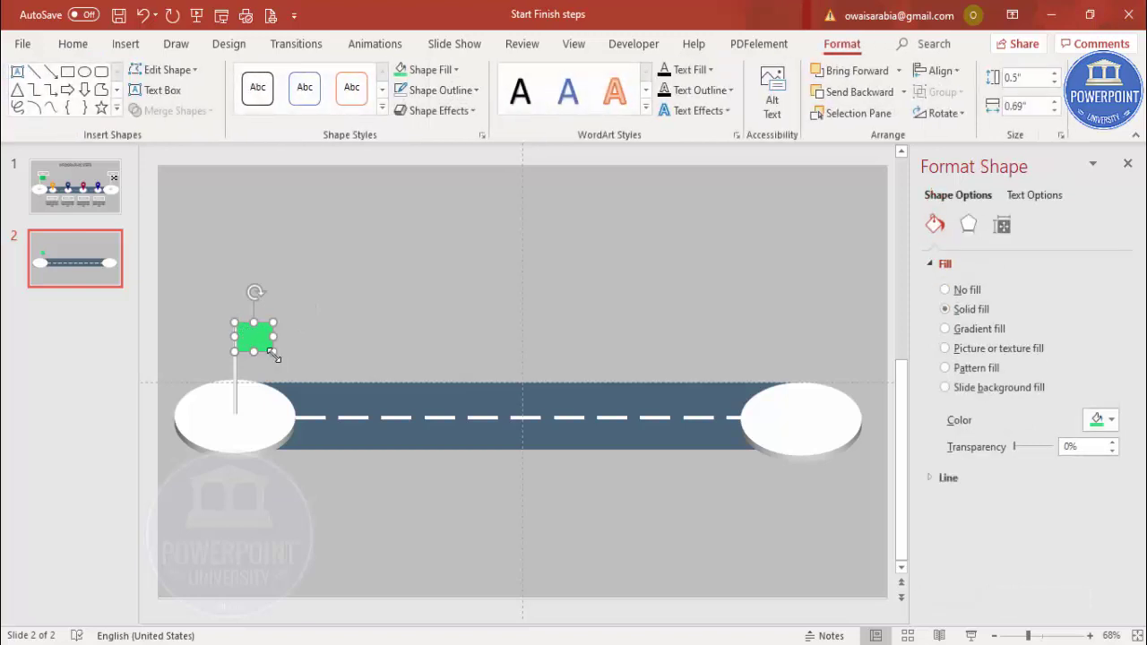
left_click_drag(273, 352, 285, 357)
left_click(315, 264)
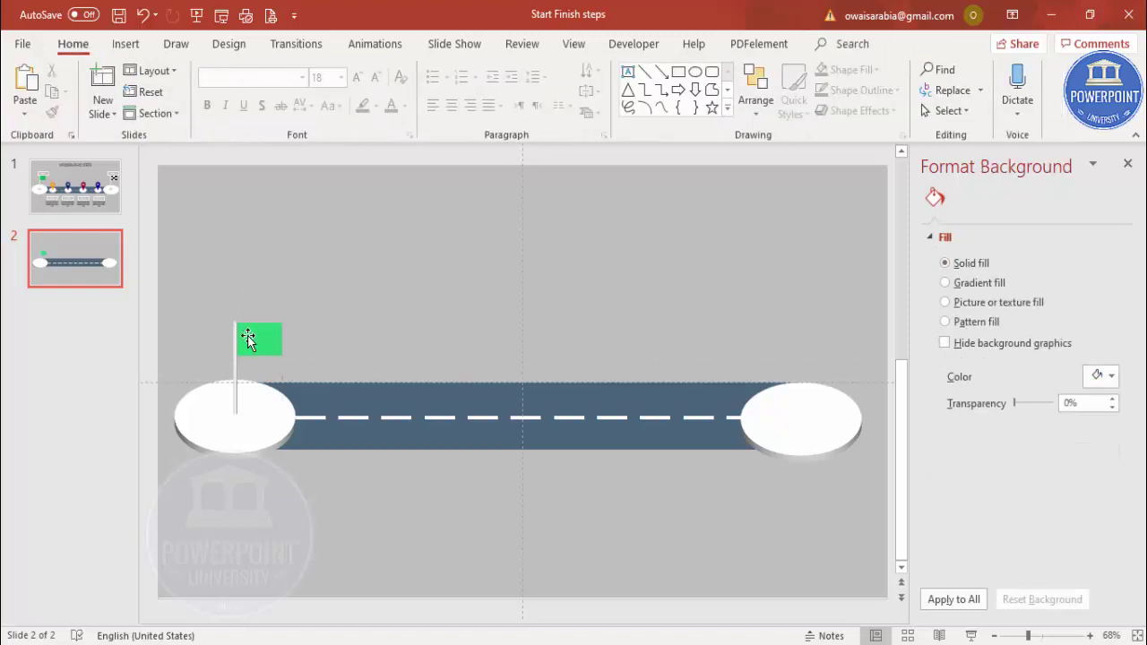
left_click(233, 382)
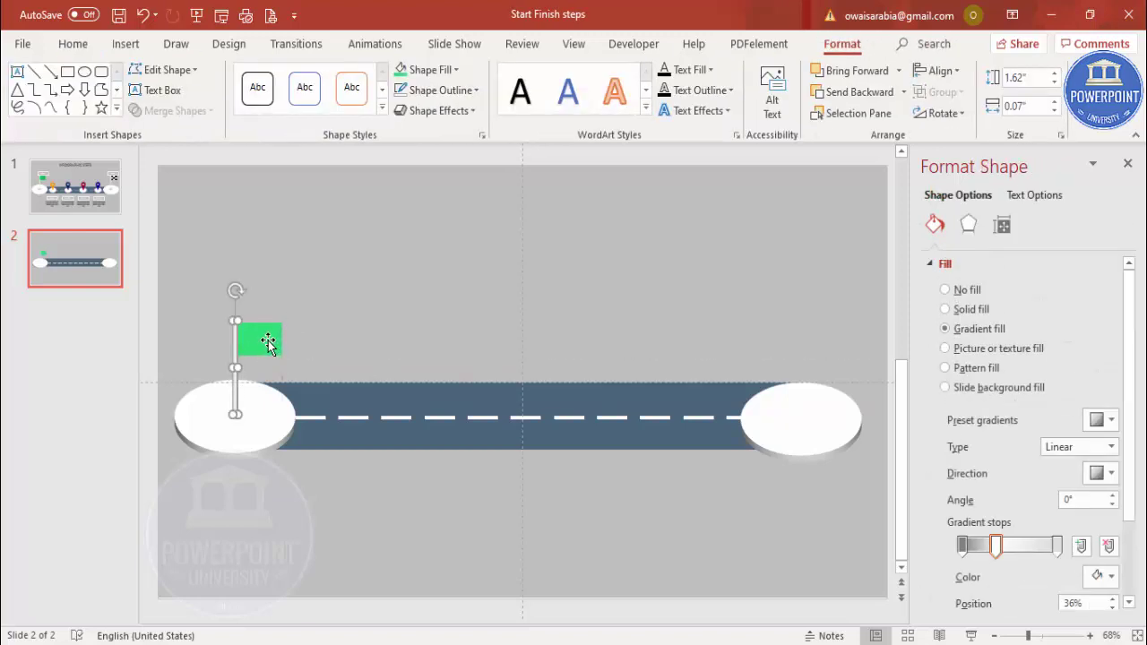
Duplicate the pole and flag together and move the copy onto the right disc
left_click(268, 343, "shift")
key("ctrl+d")
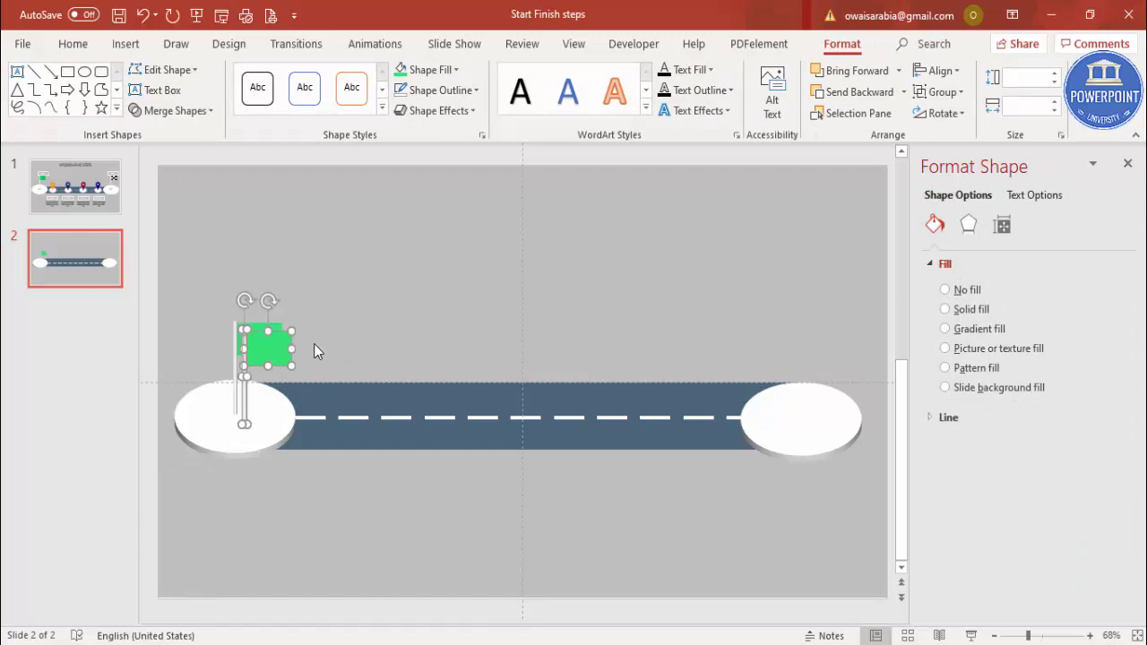
left_click_drag(298, 343, 828, 340)
left_click(831, 364)
Recolour the right-hand flag's fill to white
left_click(831, 364)
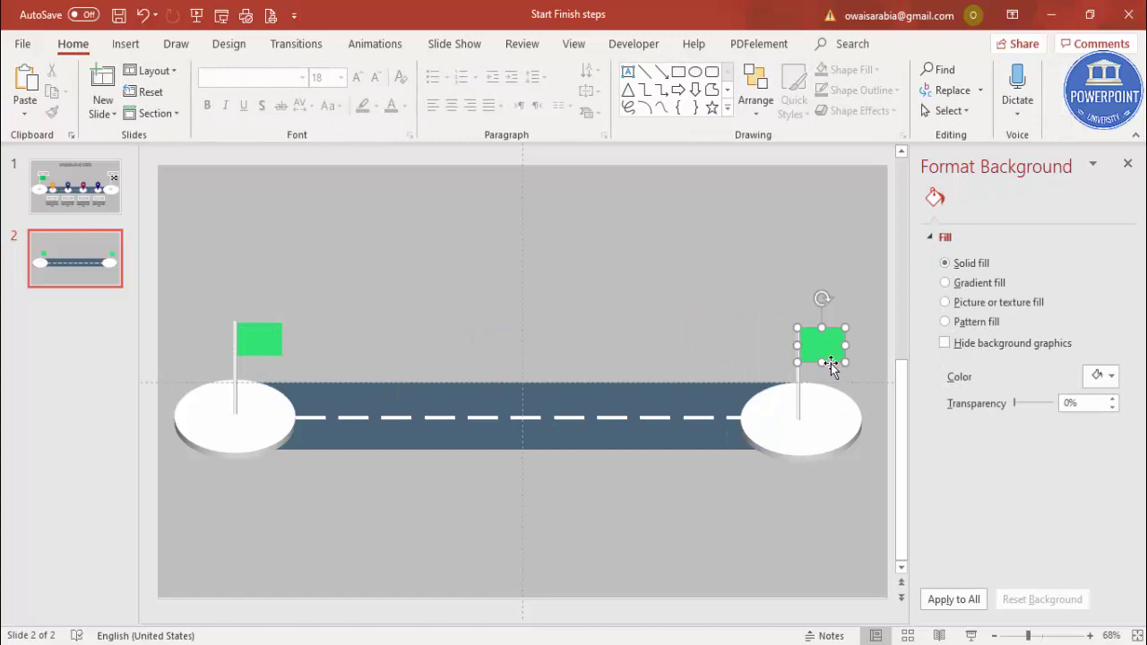
left_click(440, 69)
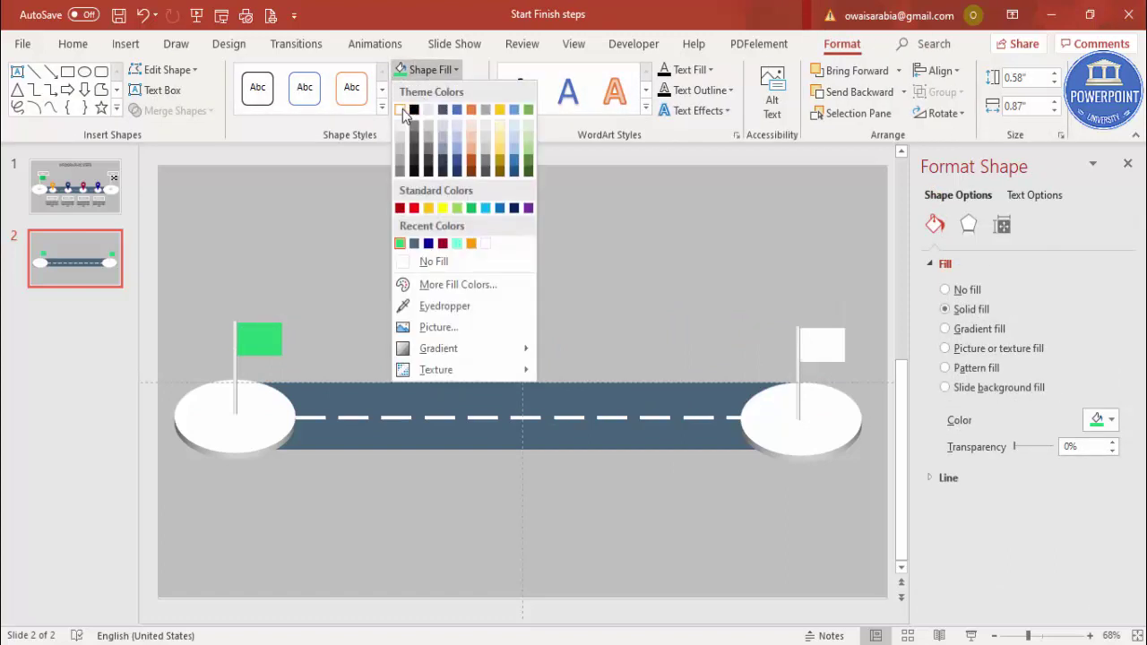
left_click(401, 110)
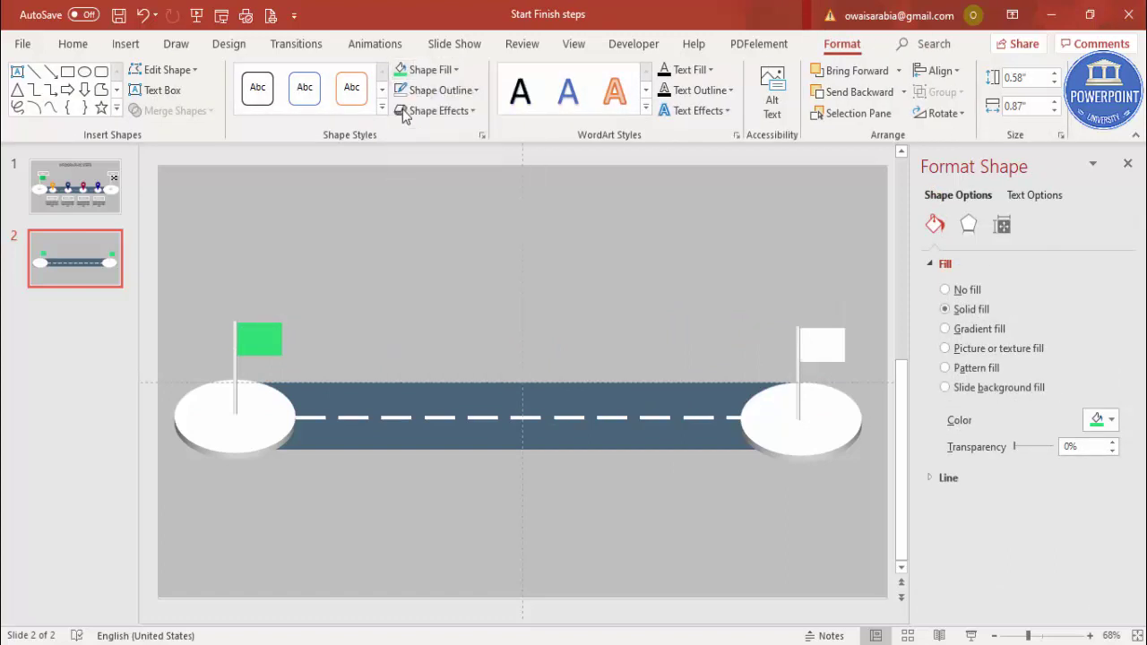
left_click(721, 291)
left_click(126, 44)
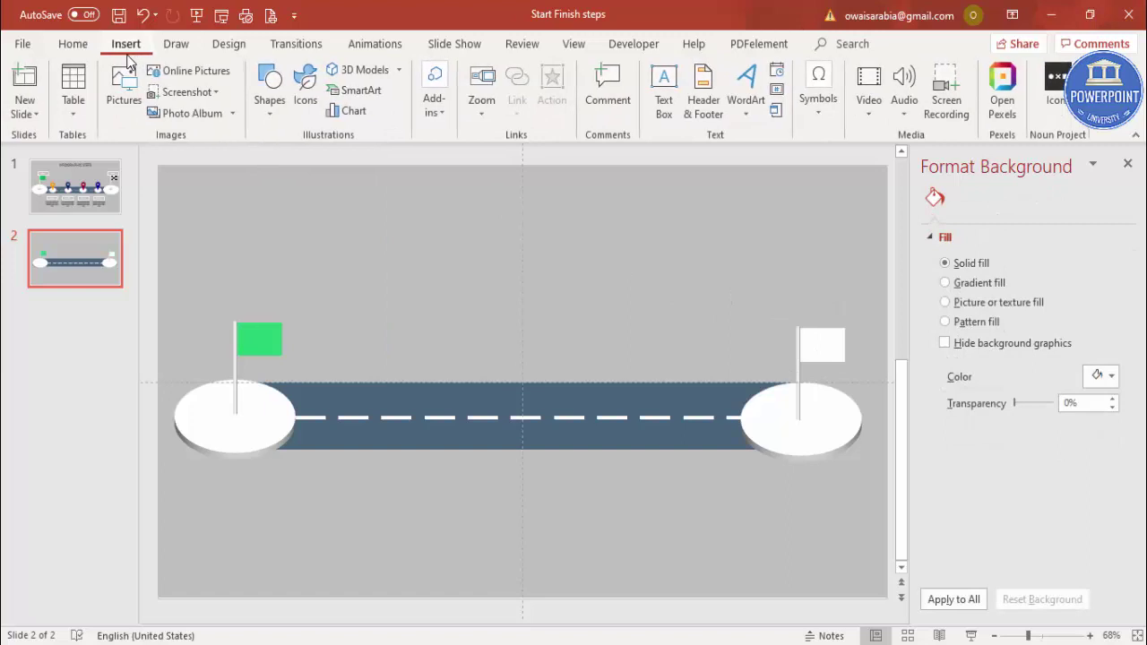
Draw a small outline-free, solid black square above the road
left_click(268, 121)
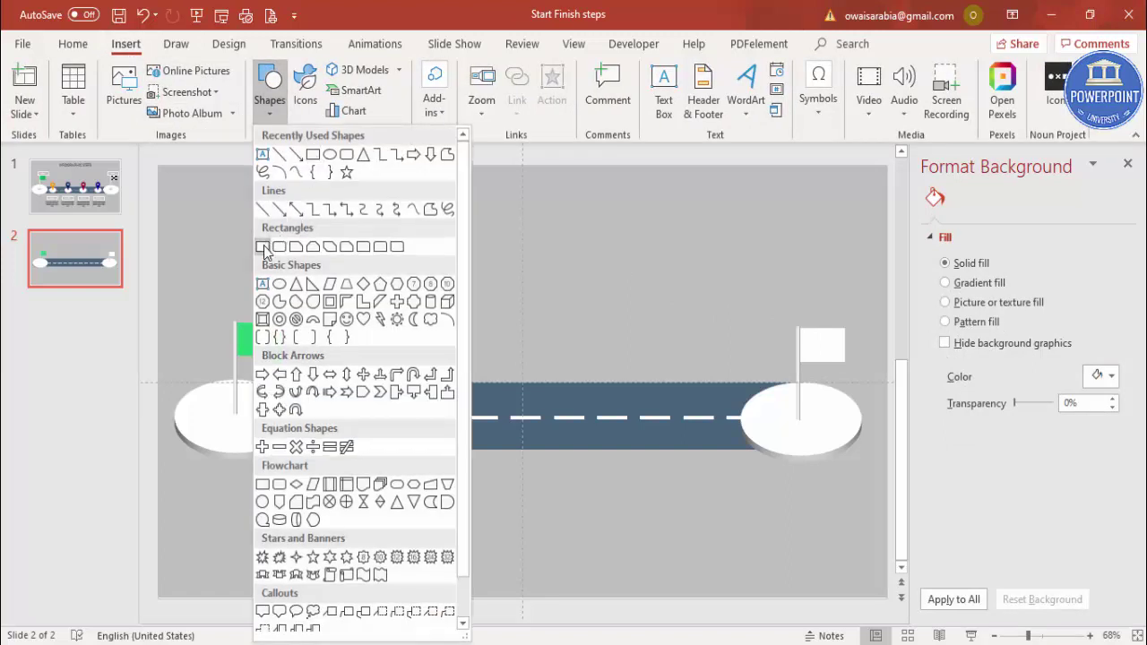
left_click(263, 247)
left_click_drag(598, 256, 619, 275)
left_click(441, 90)
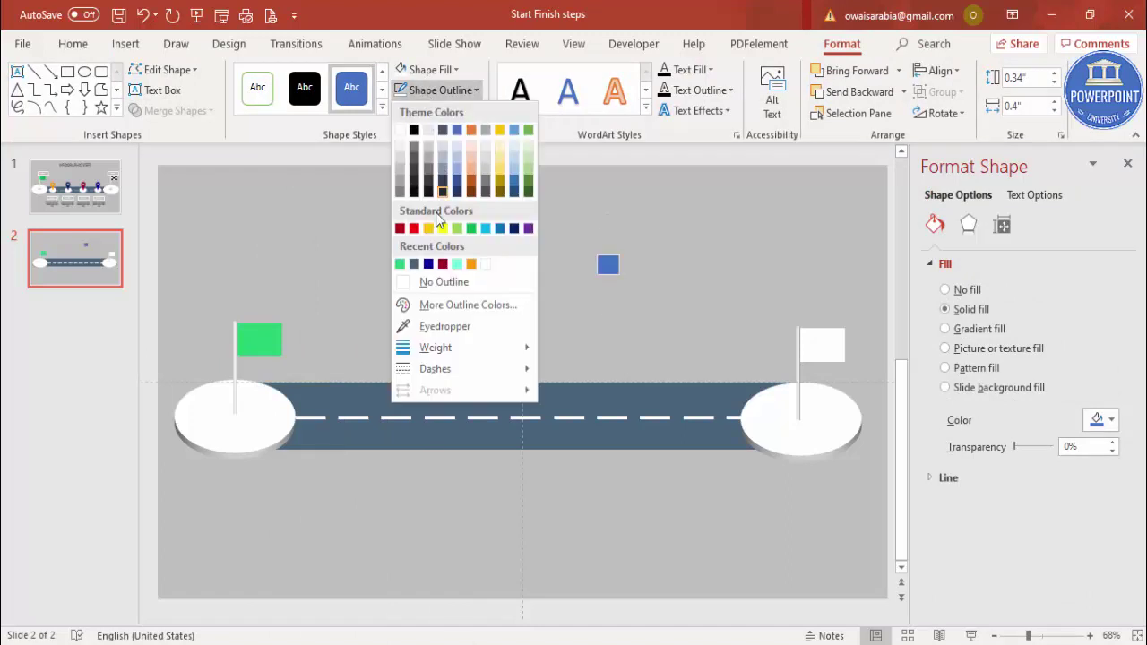
left_click(436, 283)
left_click(427, 69)
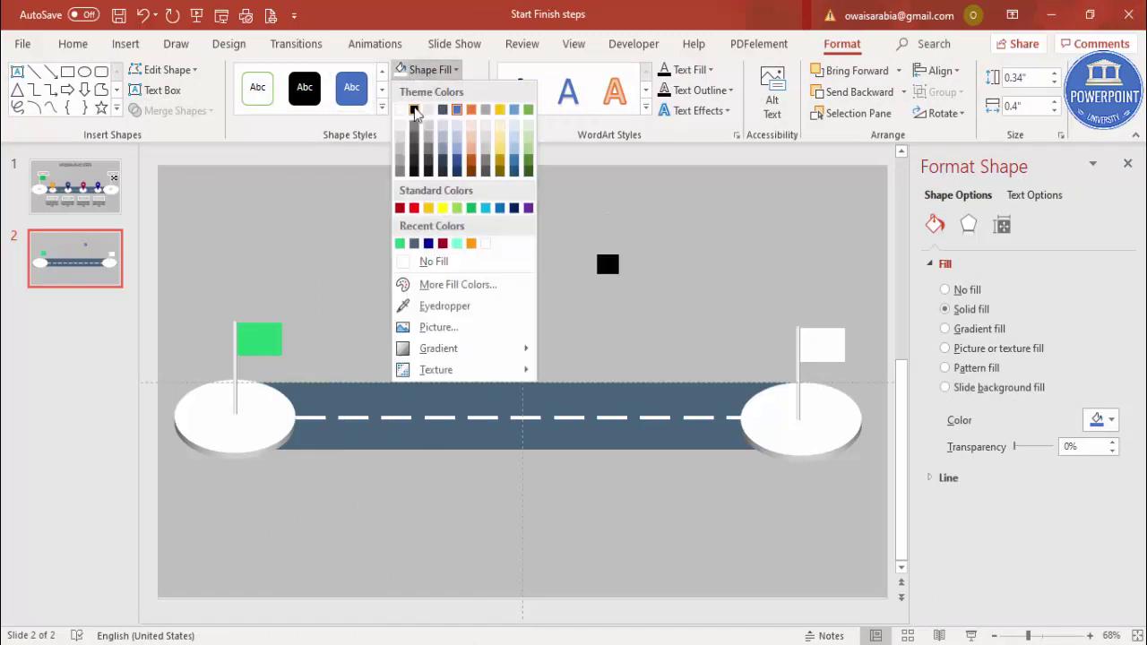
left_click(414, 109)
left_click_drag(597, 258, 609, 300)
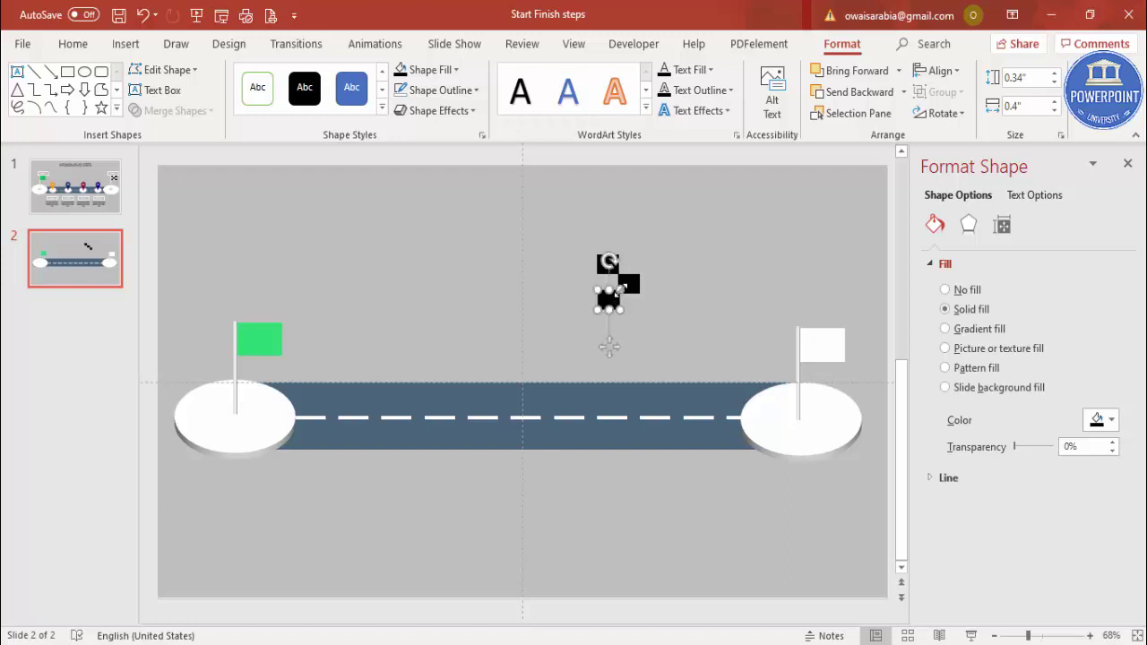
Copy the black squares into a checker pattern, group them, and shrink to 0.62" by 0.75"
left_click(609, 346)
left_click(608, 262)
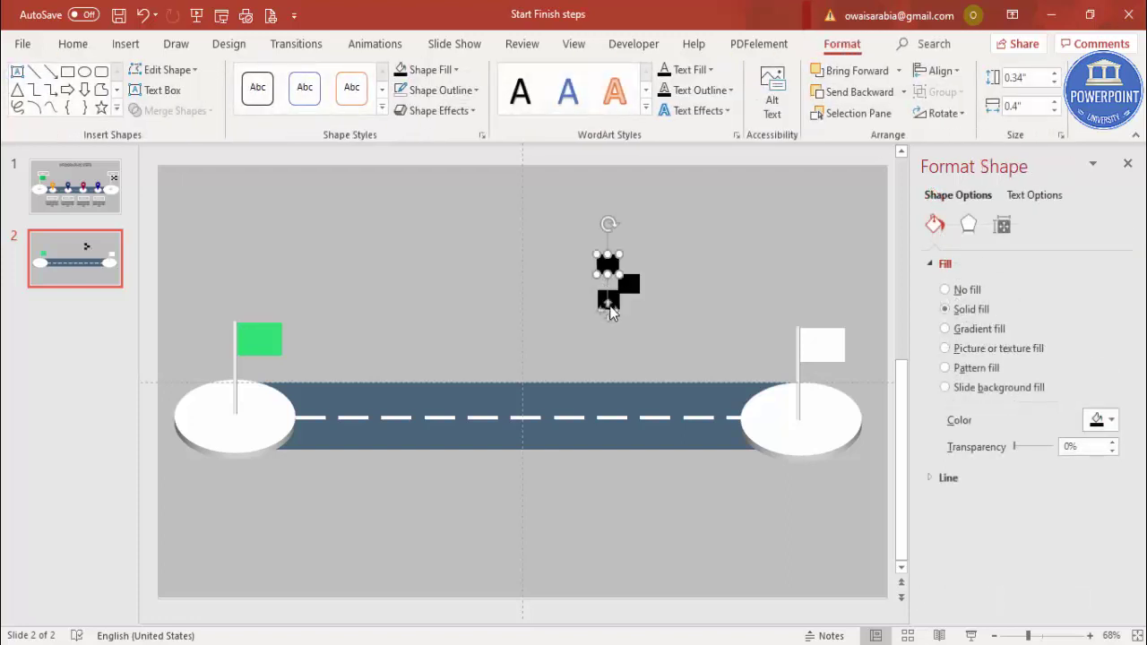
left_click(617, 303, "shift")
left_click(630, 286, "shift")
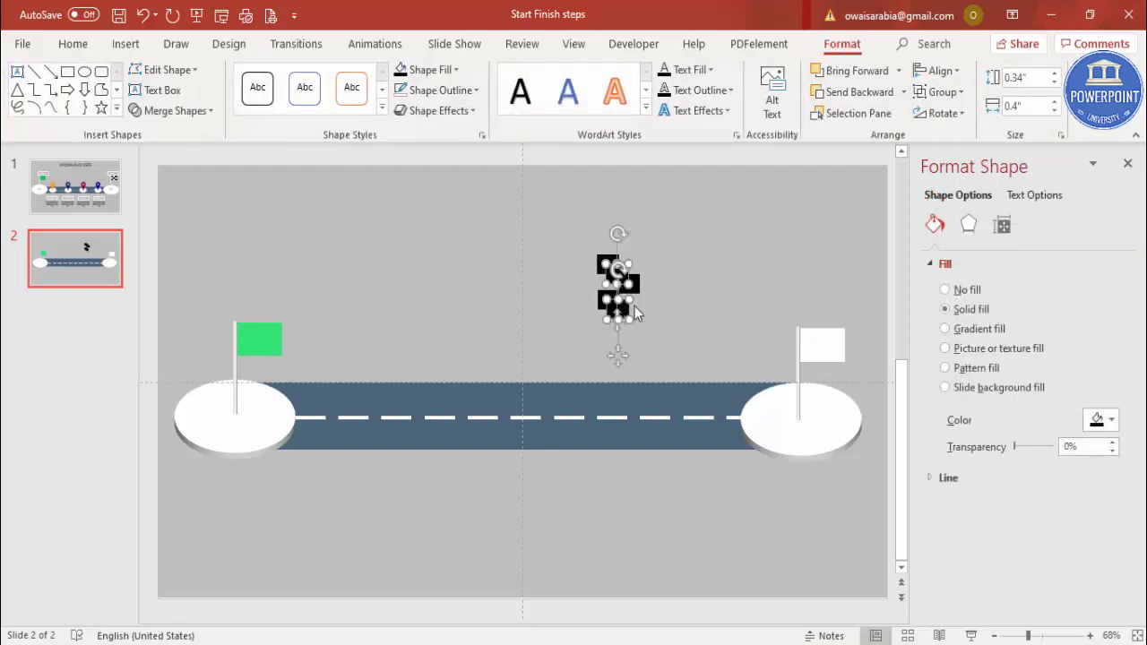
left_click_drag(625, 310, 658, 299)
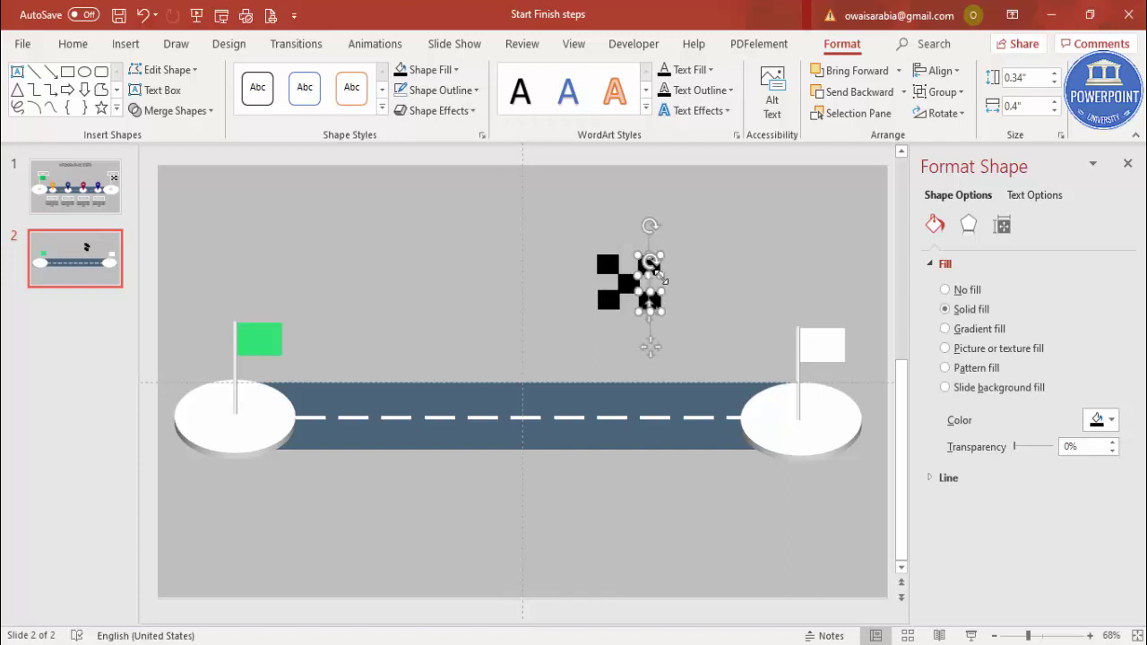
left_click_drag(704, 232, 554, 326)
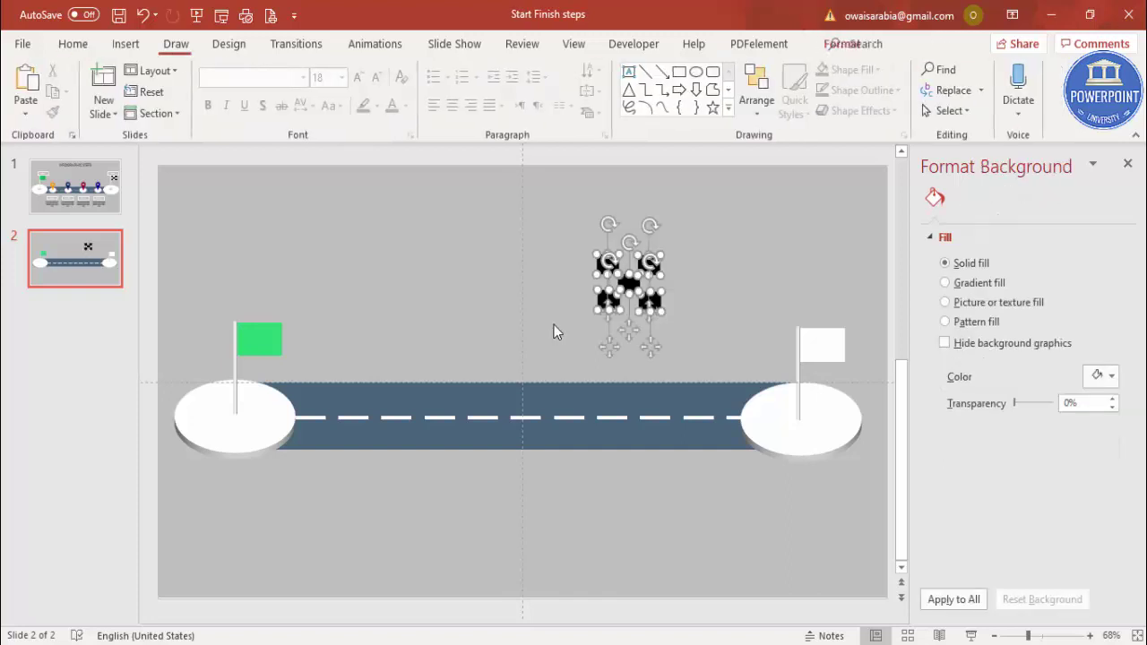
key("ctrl+g")
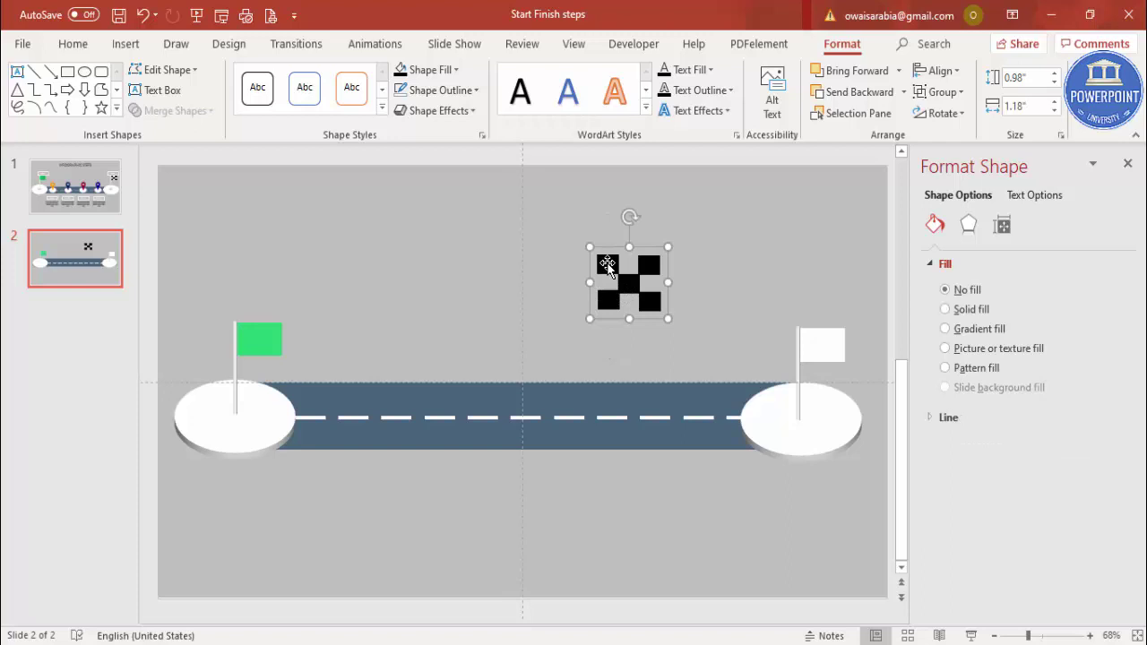
left_click_drag(589, 242, 836, 346)
Undo the checkered flag's stray nudge so it stays on the right-hand pole
left_click(743, 304)
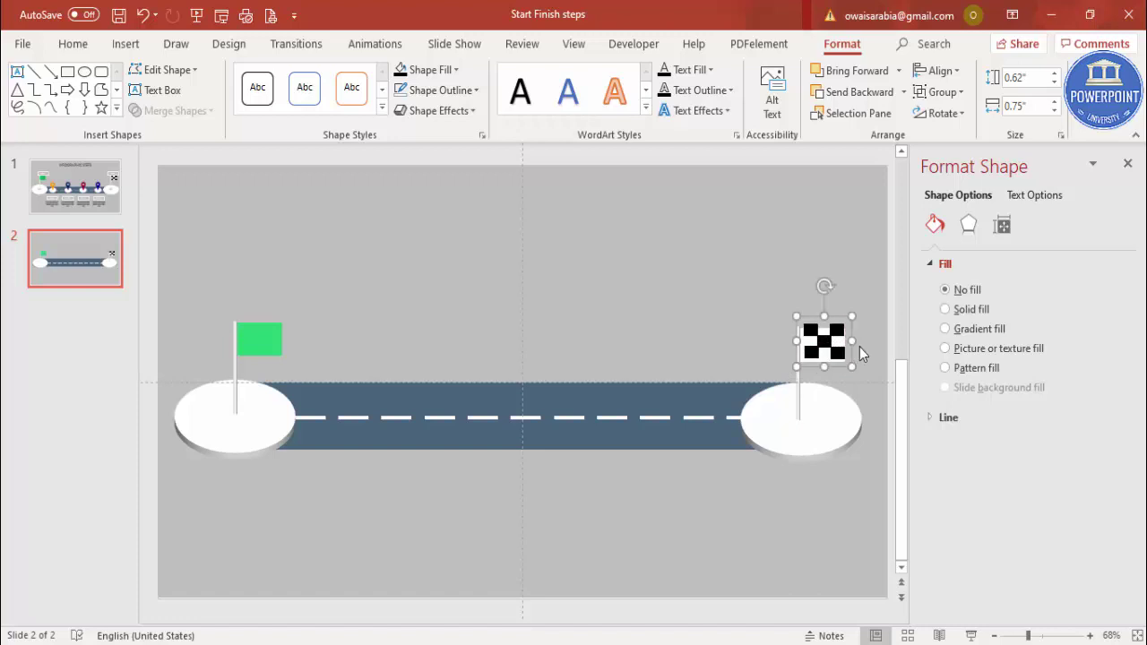
key("ctrl+z")
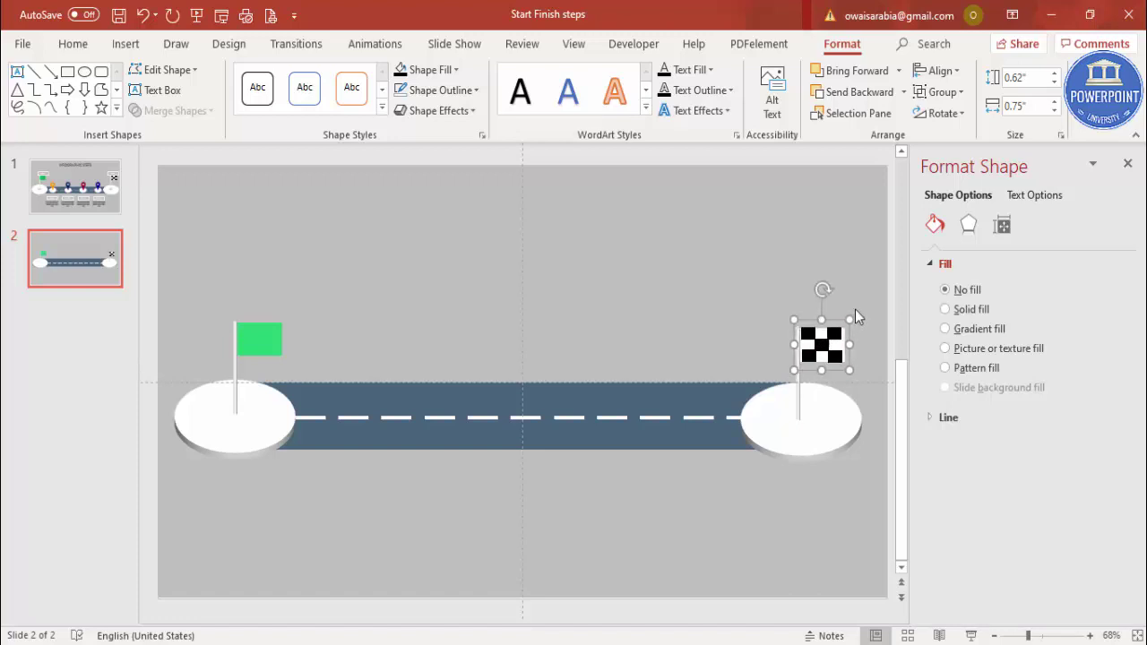
left_click(827, 276)
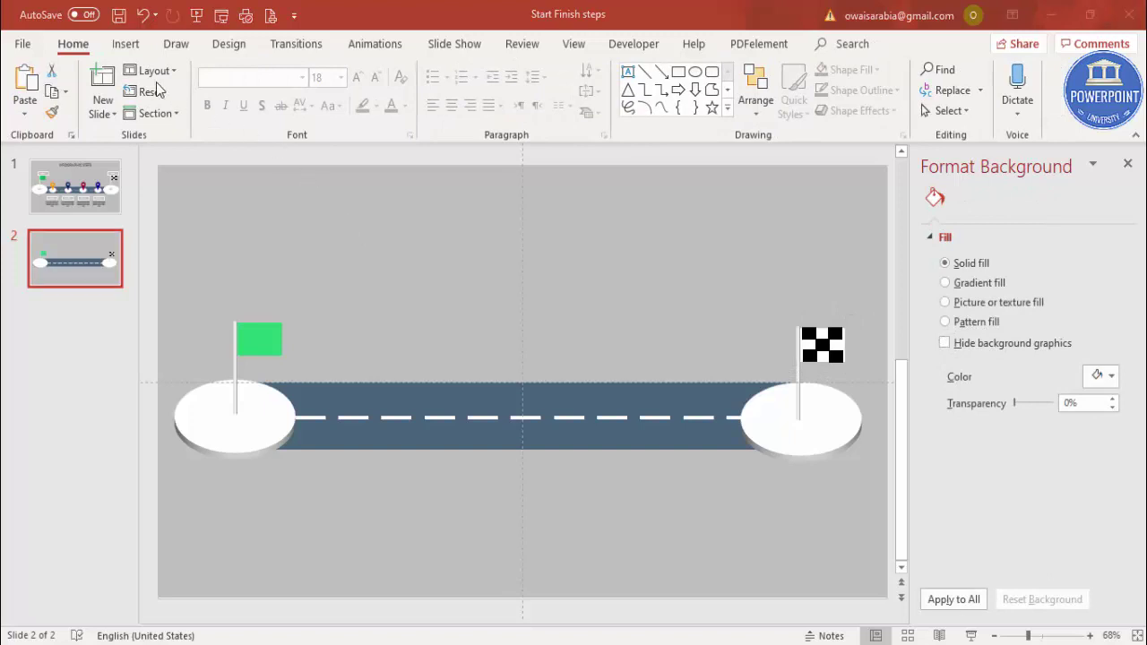
left_click(126, 45)
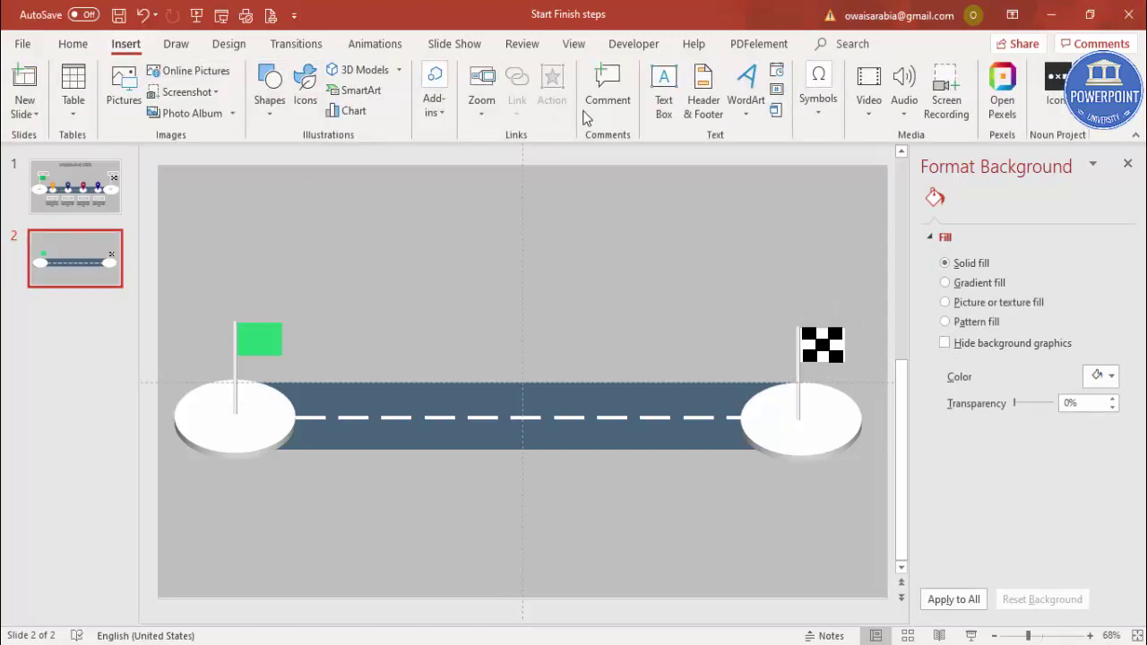
Add a white, centred text box reading START and place it above the green flag
left_click(663, 98)
left_click_drag(238, 290, 349, 320)
type("S")
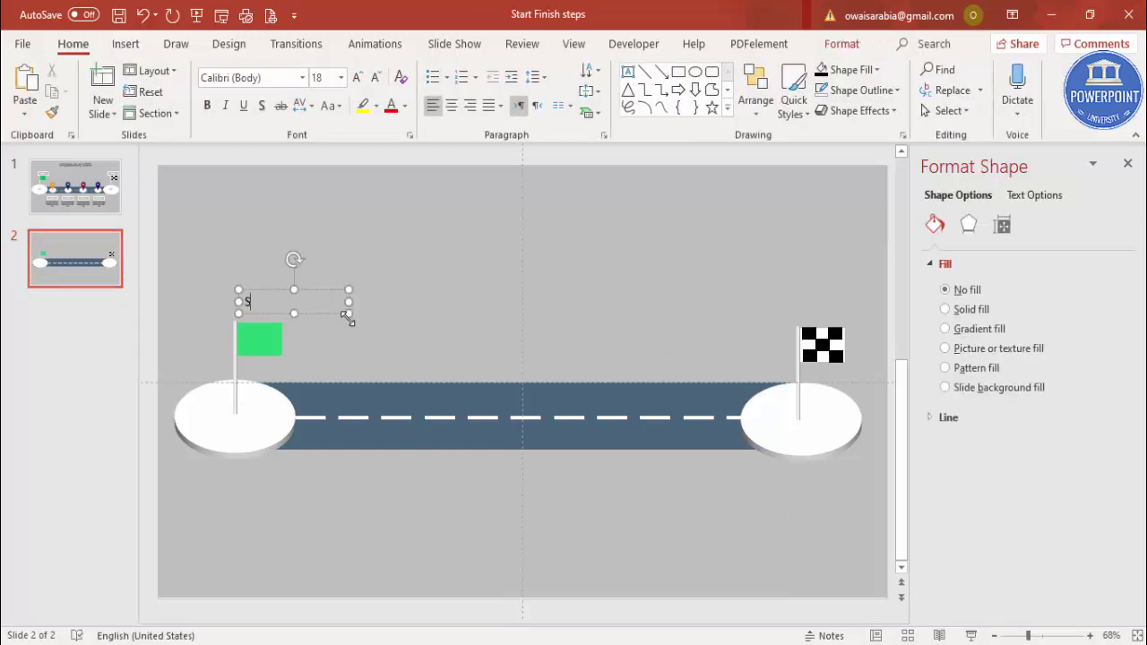
type("TART")
left_click(297, 291)
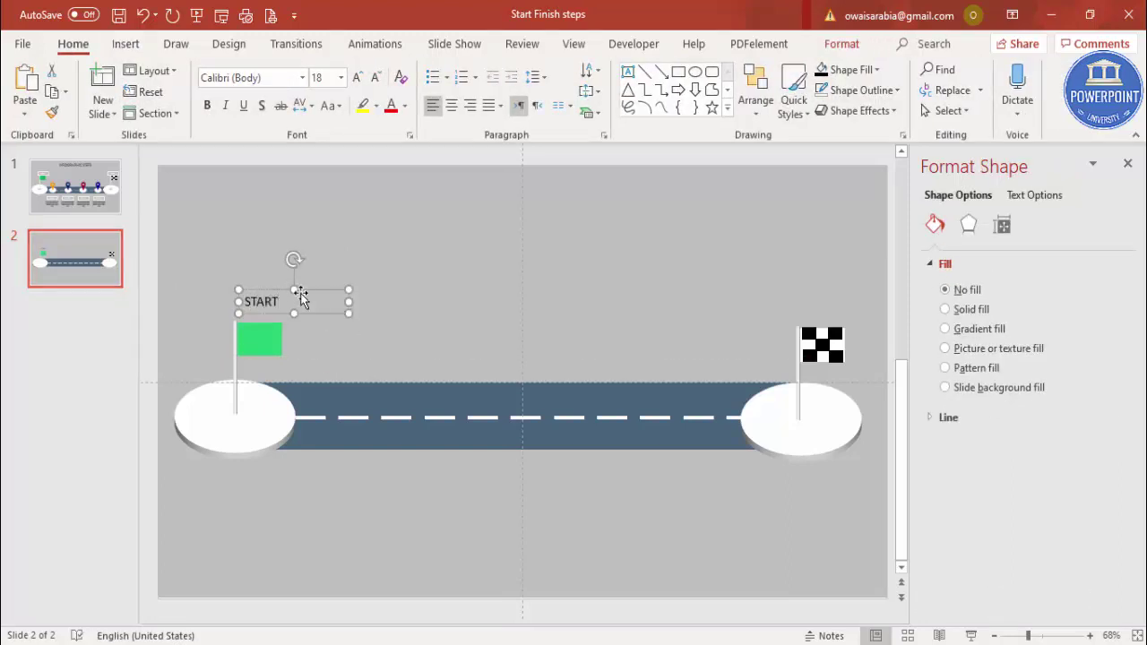
left_click(406, 105)
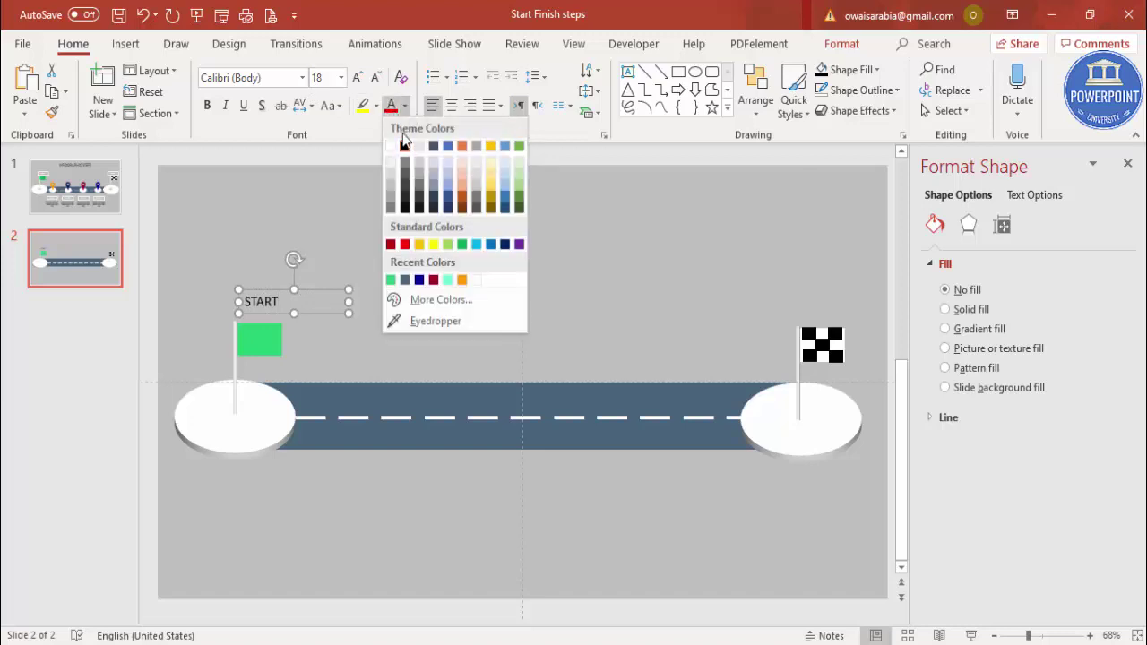
left_click(395, 145)
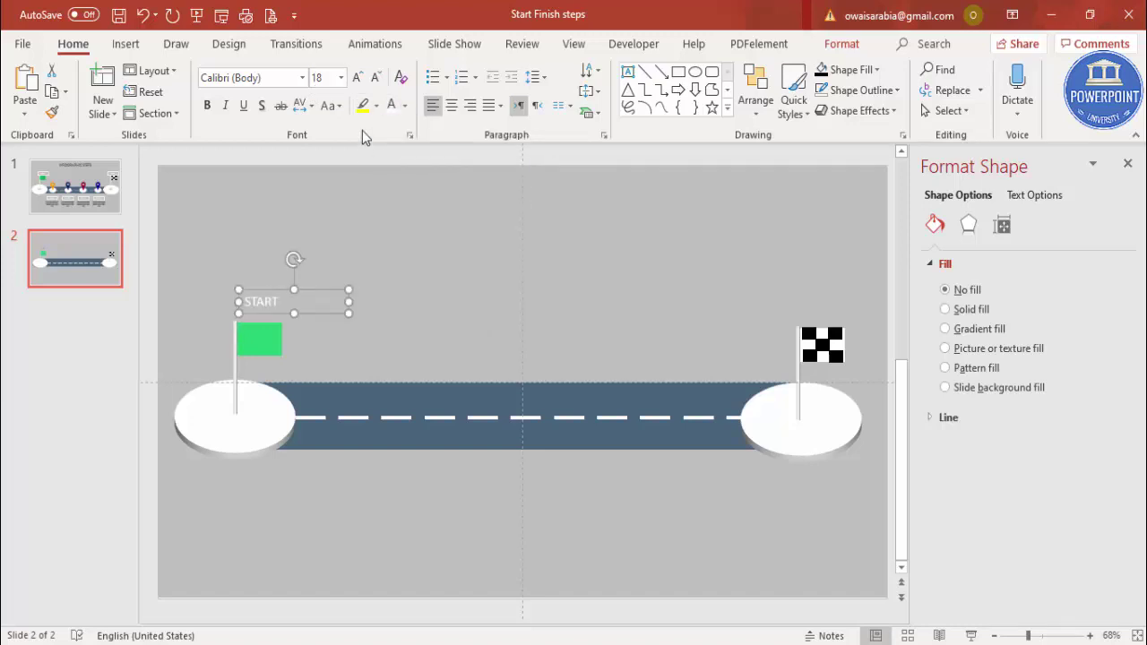
left_click(452, 105)
left_click_drag(329, 299, 297, 311)
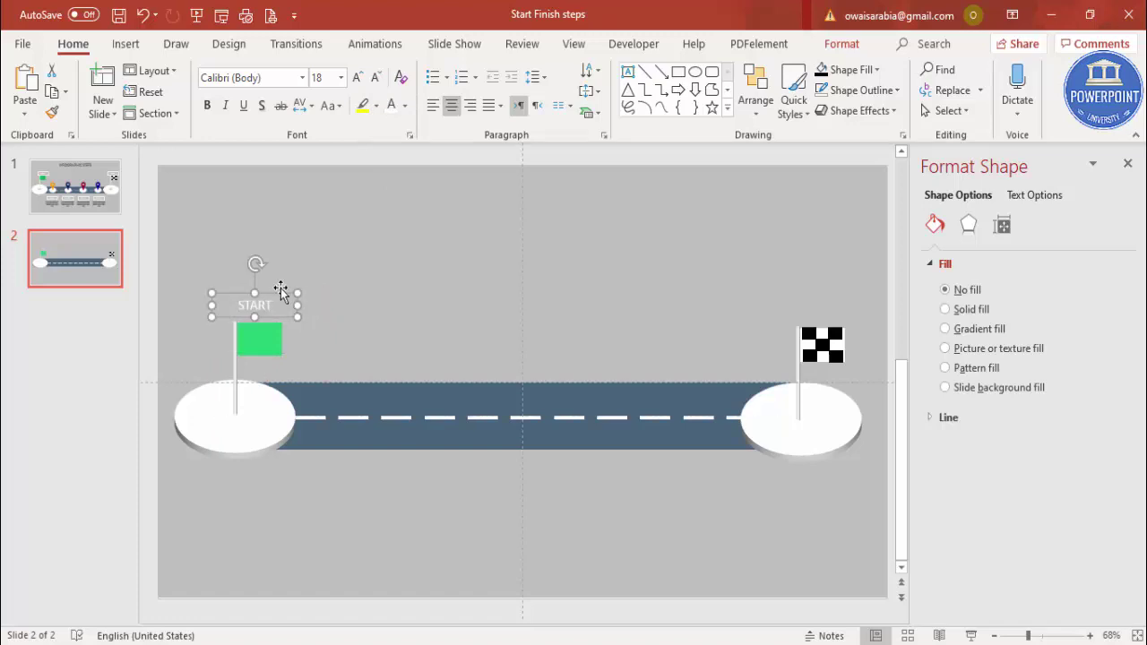
left_click(344, 228)
left_click(125, 43)
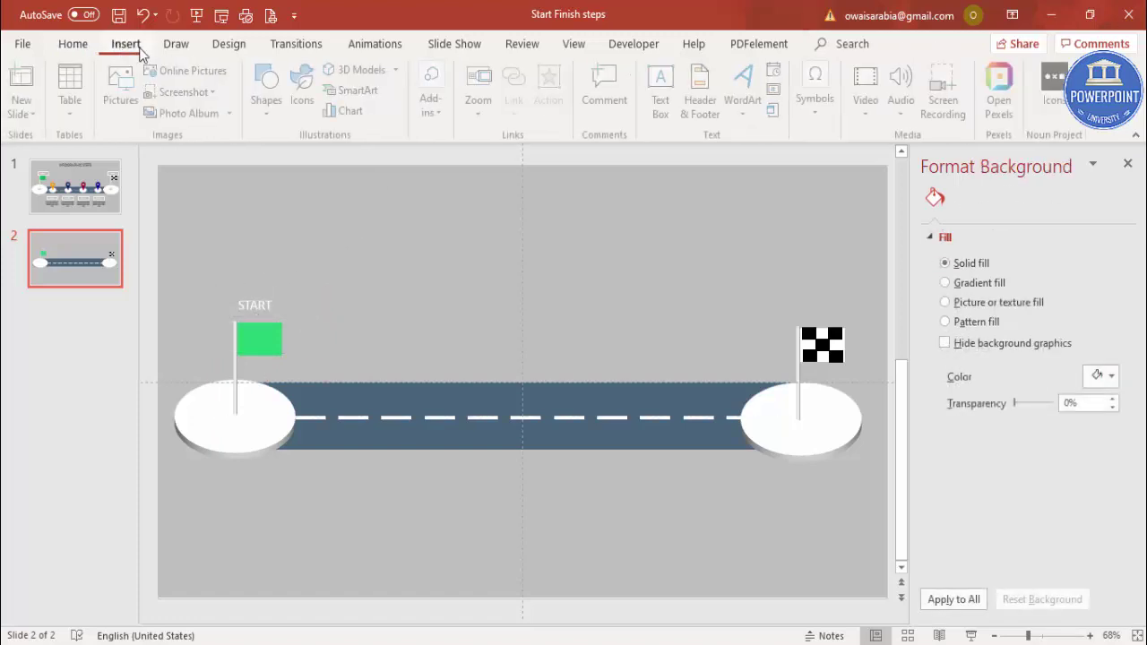
Draw a white-outlined, unfilled rectangle and fit it around the START label
left_click(269, 99)
left_click(262, 245)
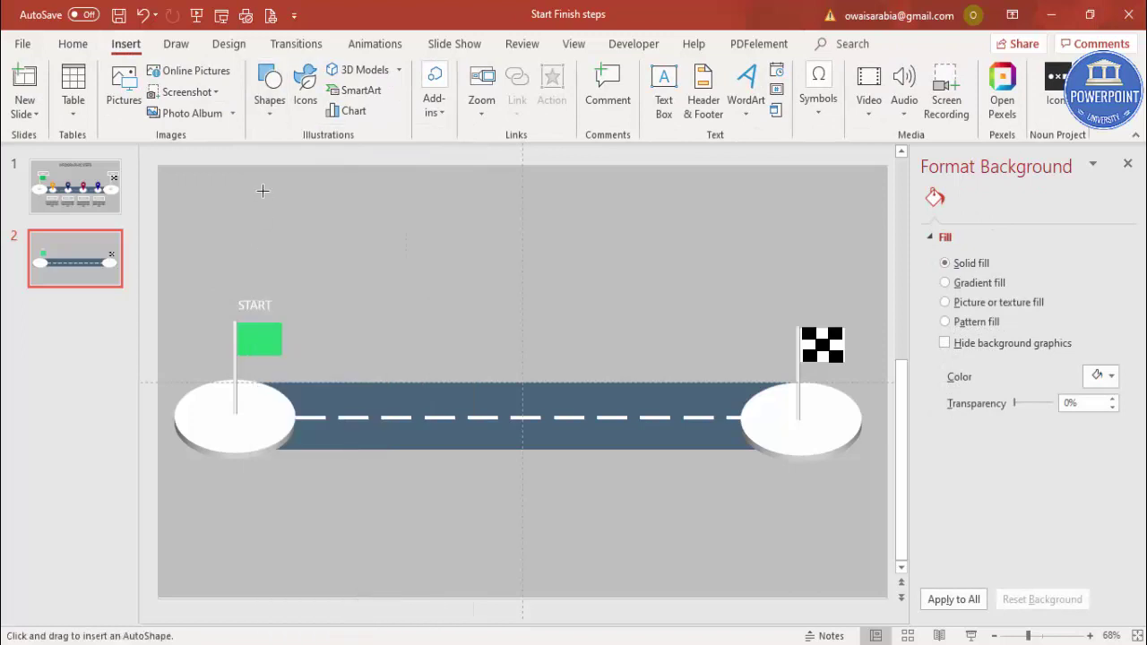
left_click_drag(310, 248, 389, 283)
left_click(472, 90)
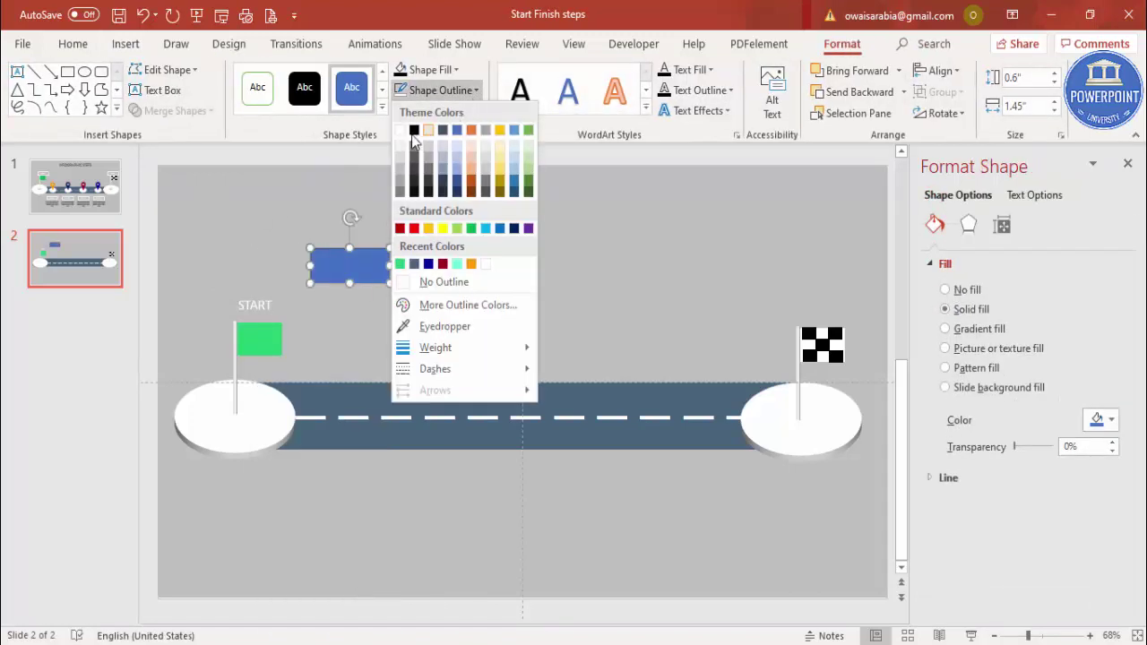
left_click(401, 132)
left_click(428, 70)
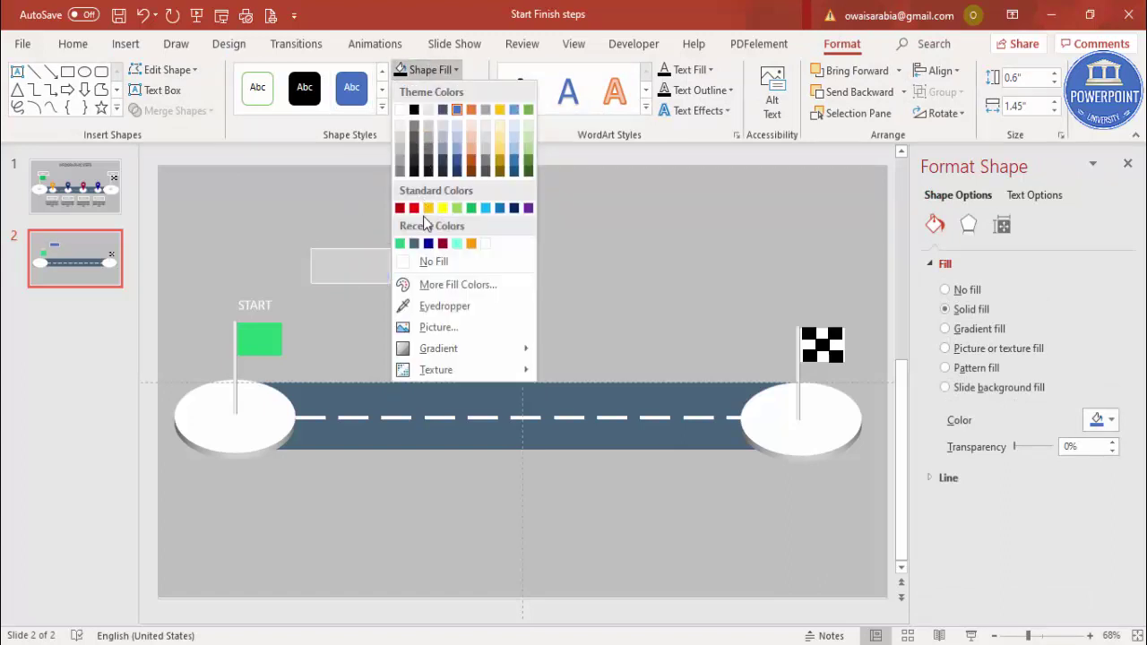
left_click(431, 263)
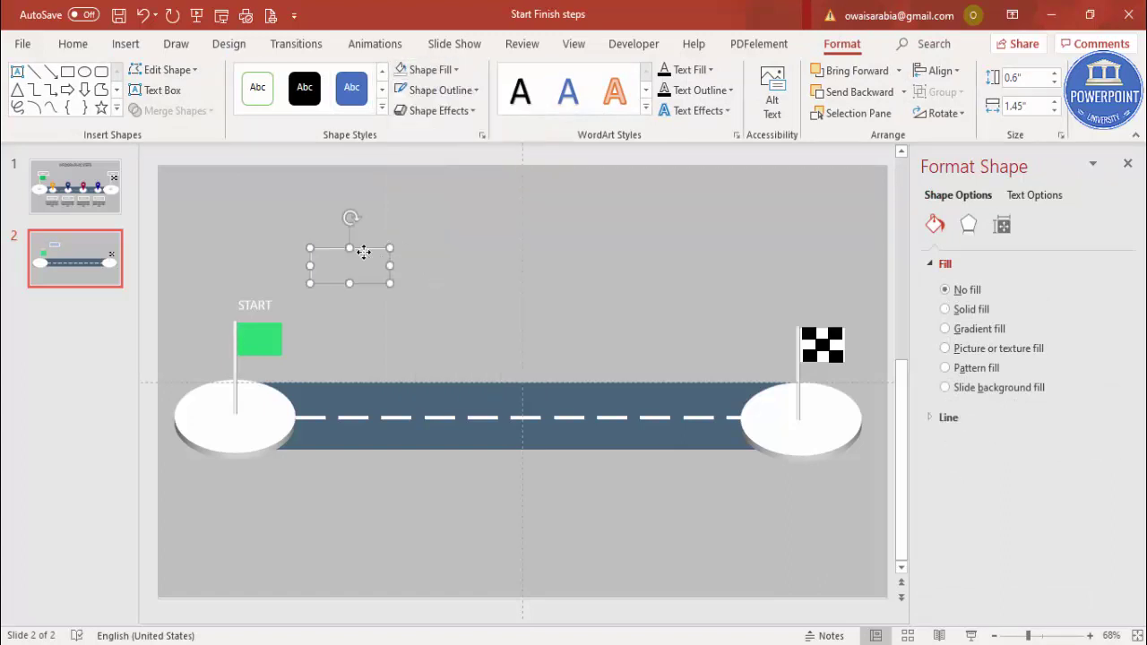
left_click_drag(359, 249, 251, 317)
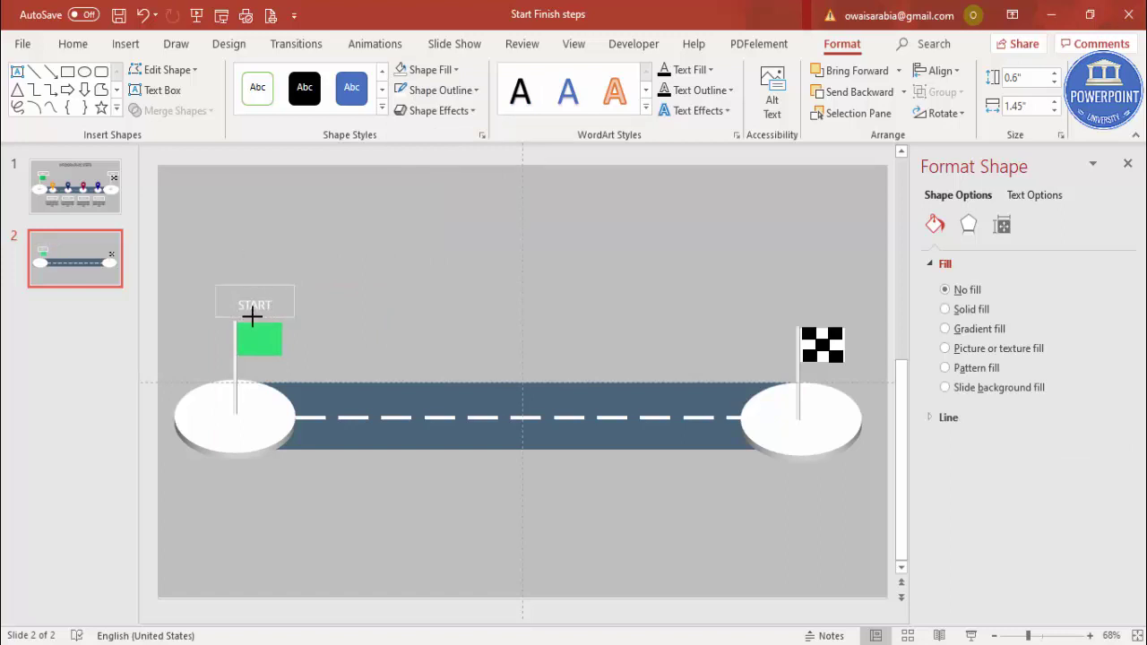
left_click_drag(251, 313, 272, 293)
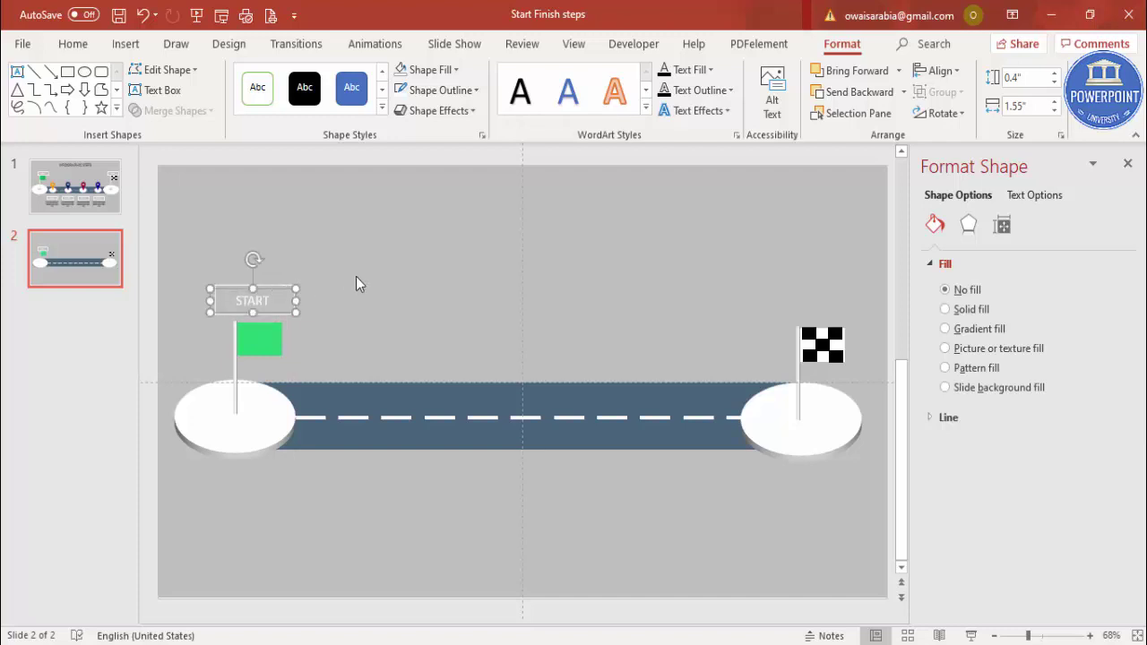
Group the frame with START and copy it above the checkered flag
left_click_drag(378, 263, 147, 332)
key("ctrl+g")
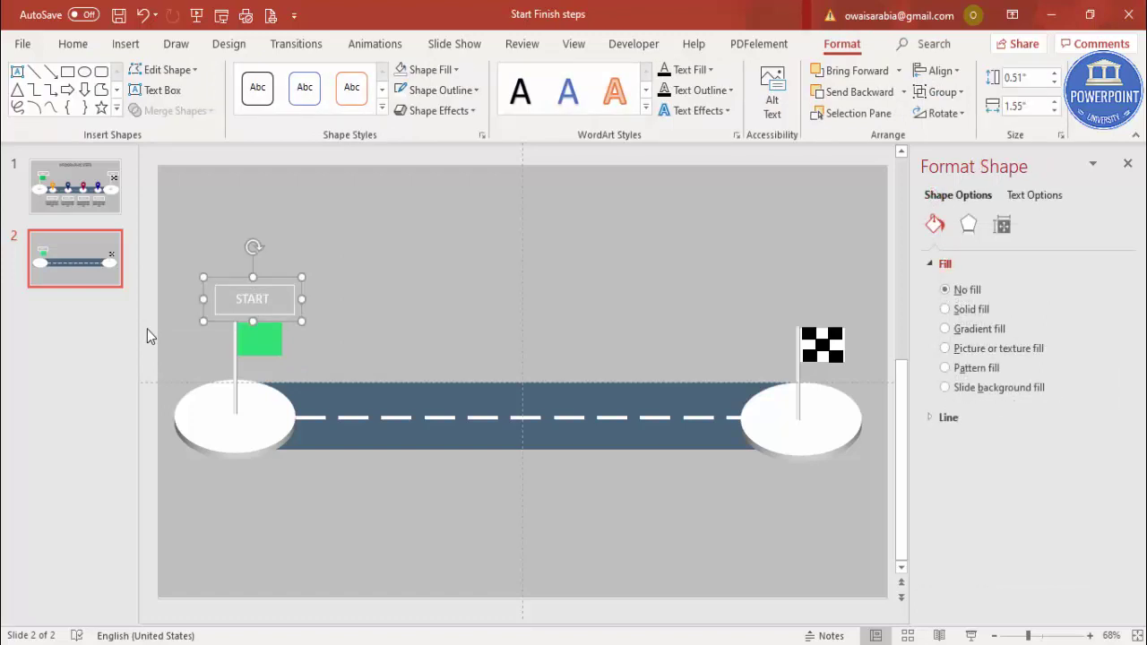
left_click_drag(310, 308, 817, 293)
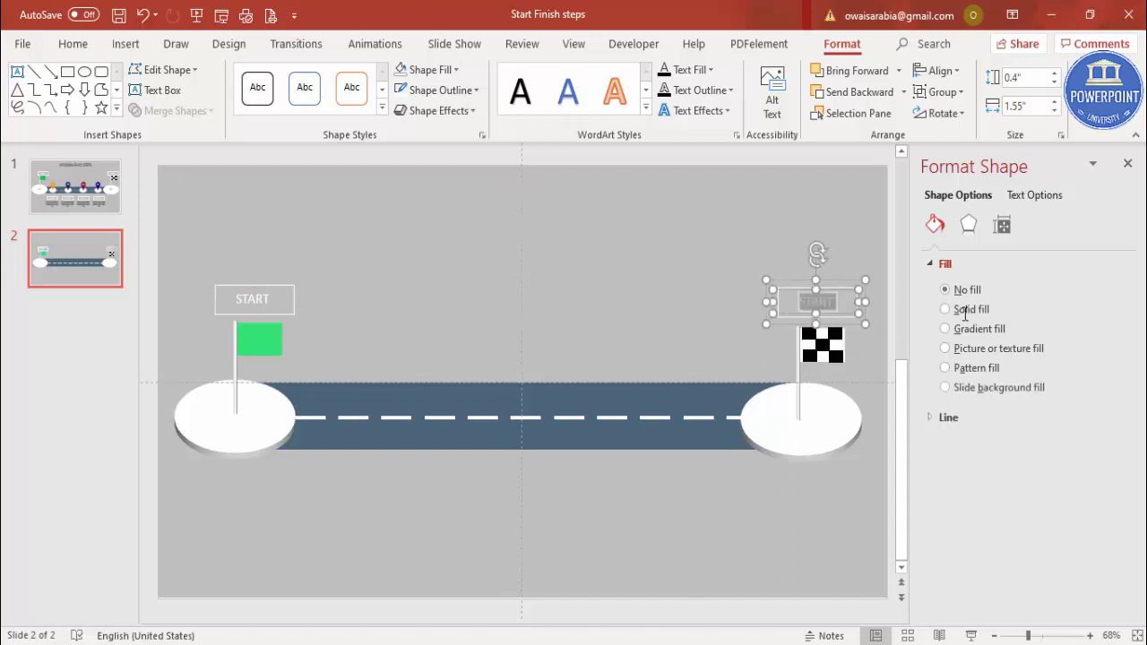
Retype the copied label's text as FINISH
type("FINISH")
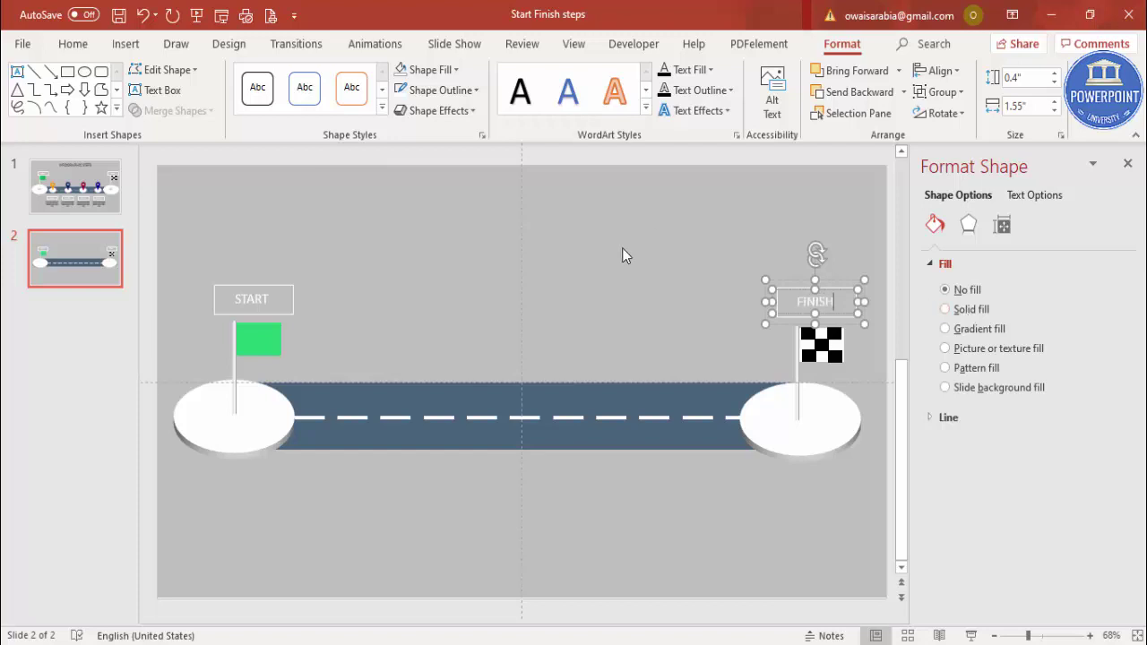
left_click(625, 251)
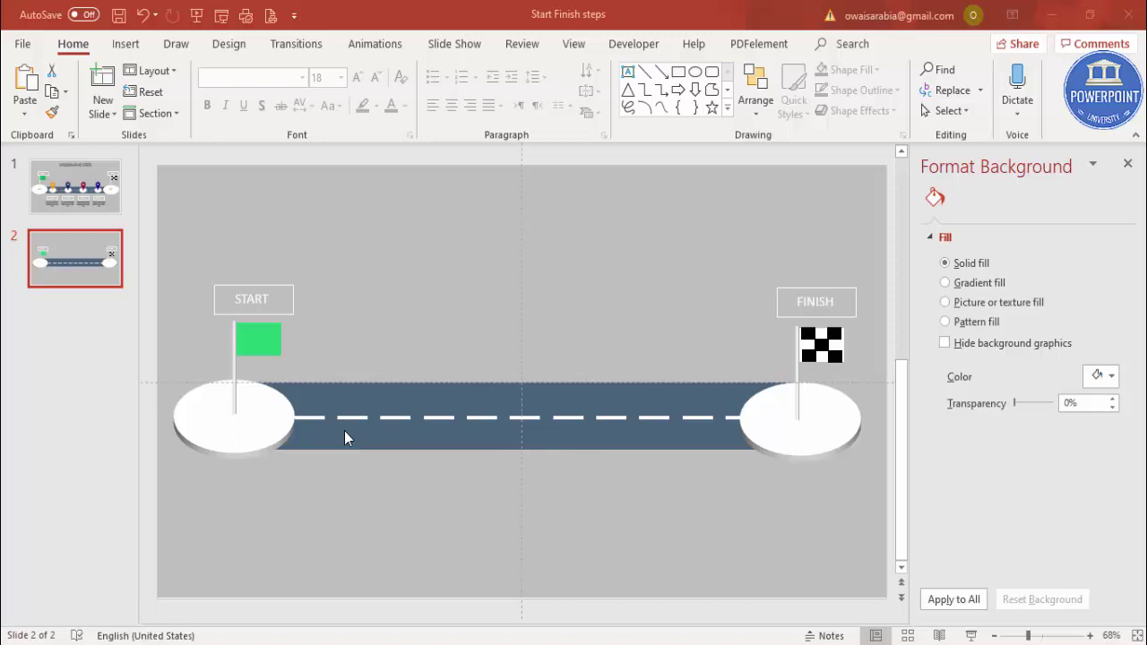
Duplicate the white disc under the green flag and shrink the copy
left_click(283, 429)
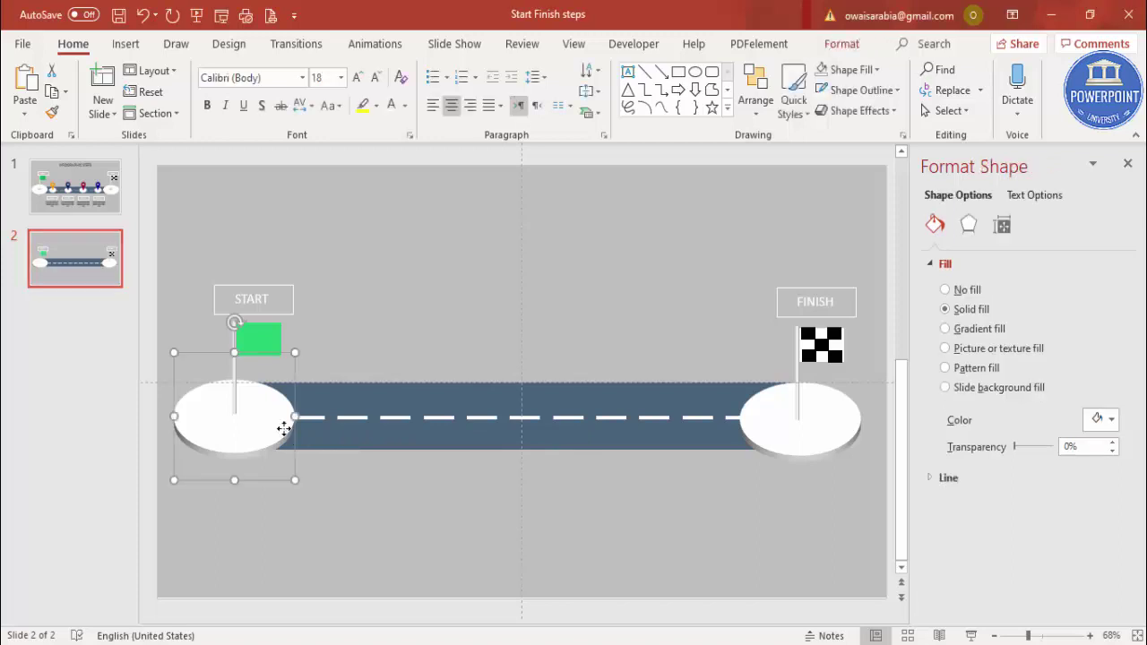
key("ctrl+d")
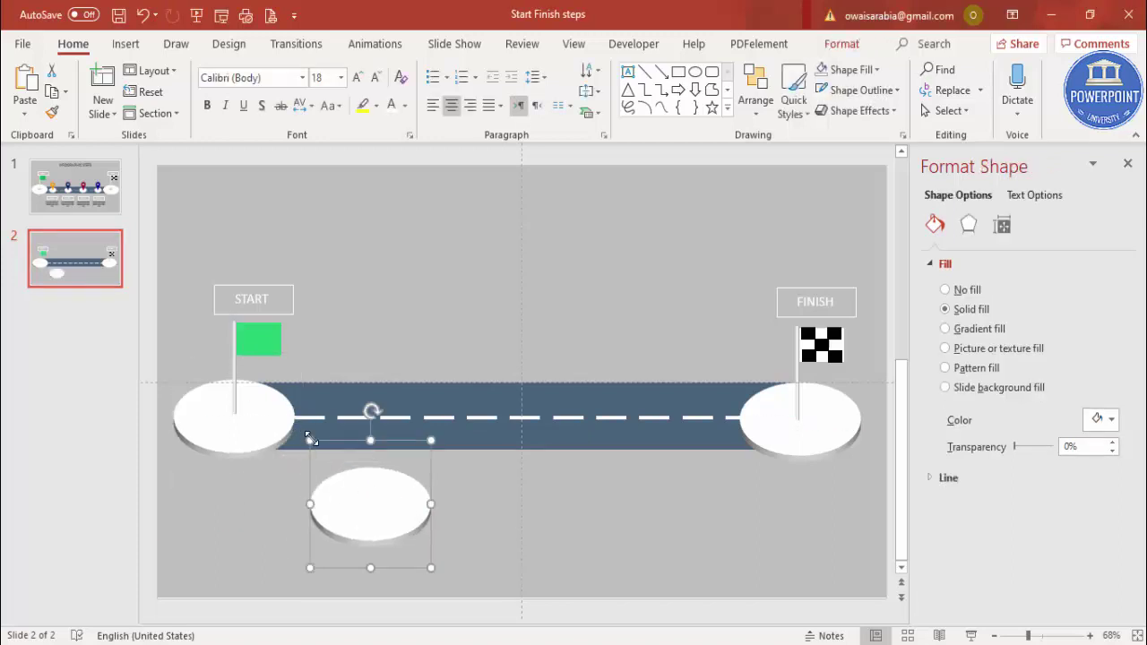
left_click_drag(310, 441, 355, 410)
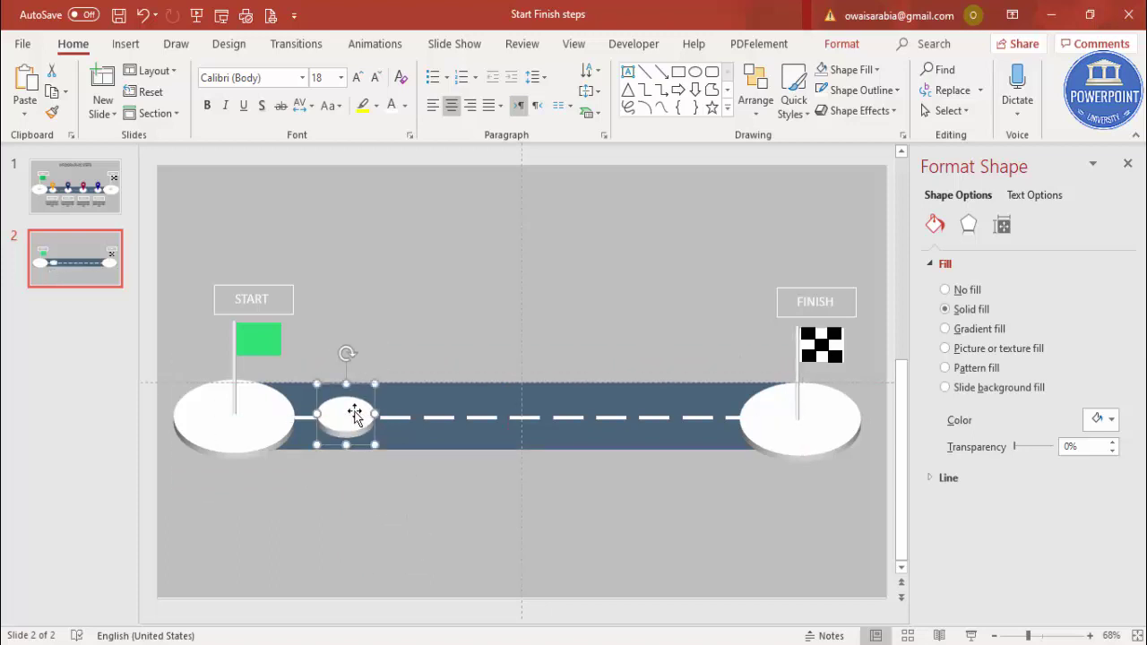
Copy the small disc along the road to make four, then select all four
key("ctrl+d")
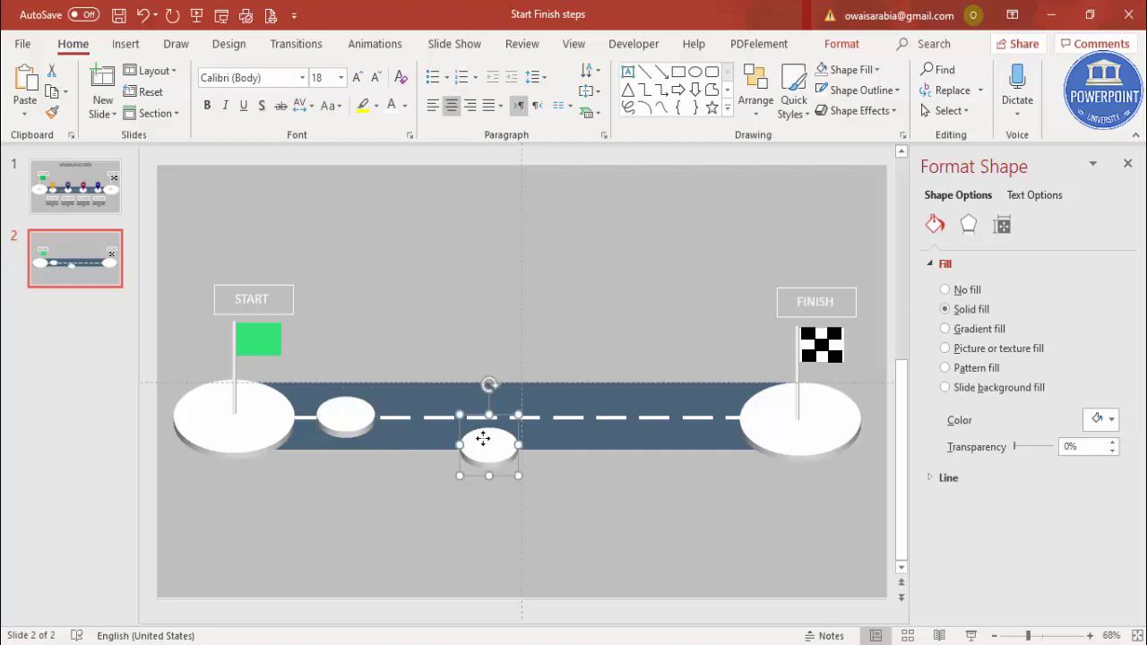
left_click_drag(487, 448, 463, 415)
key("ctrl+d")
key("ctrl+d")
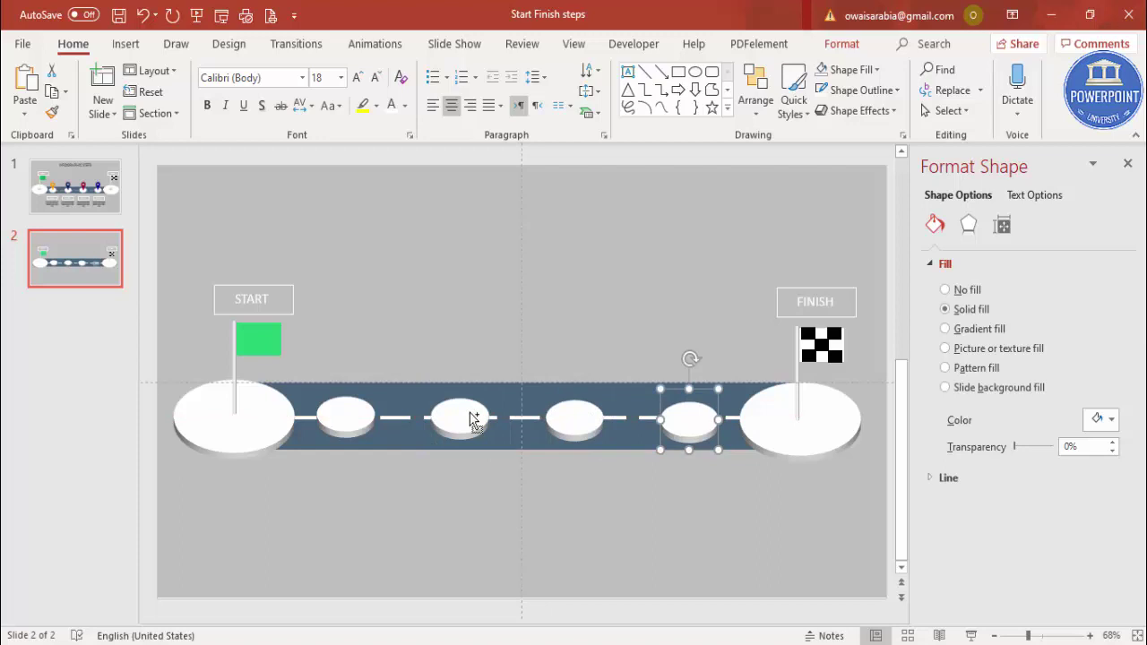
left_click(669, 460)
left_click(687, 429)
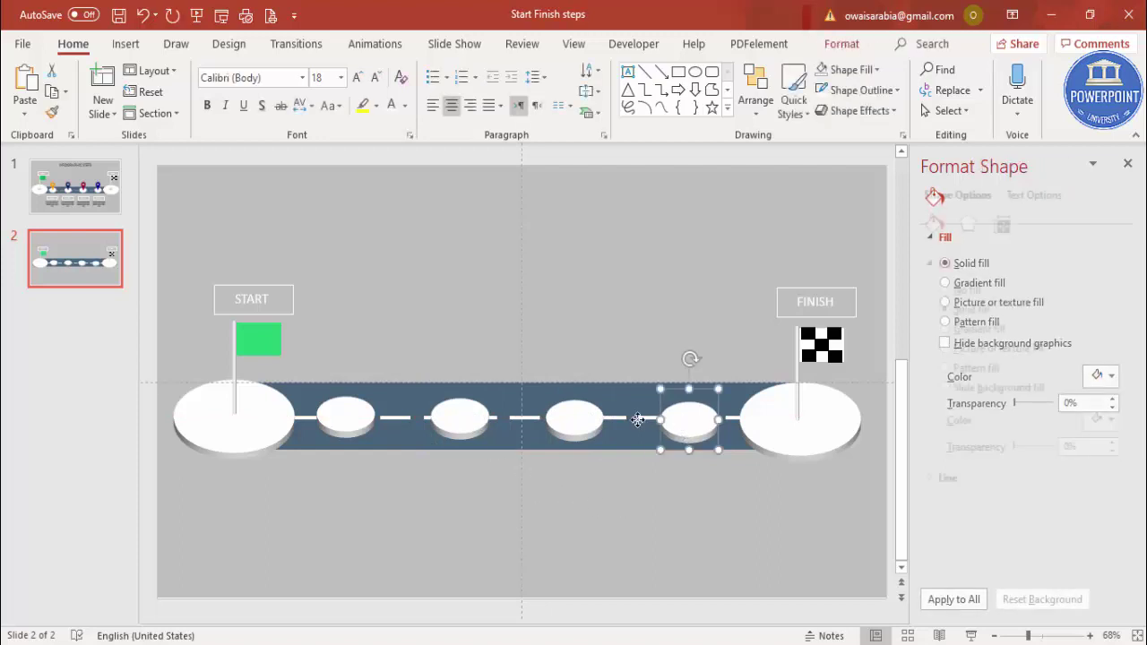
left_click(583, 424, "shift")
left_click(444, 425, "shift")
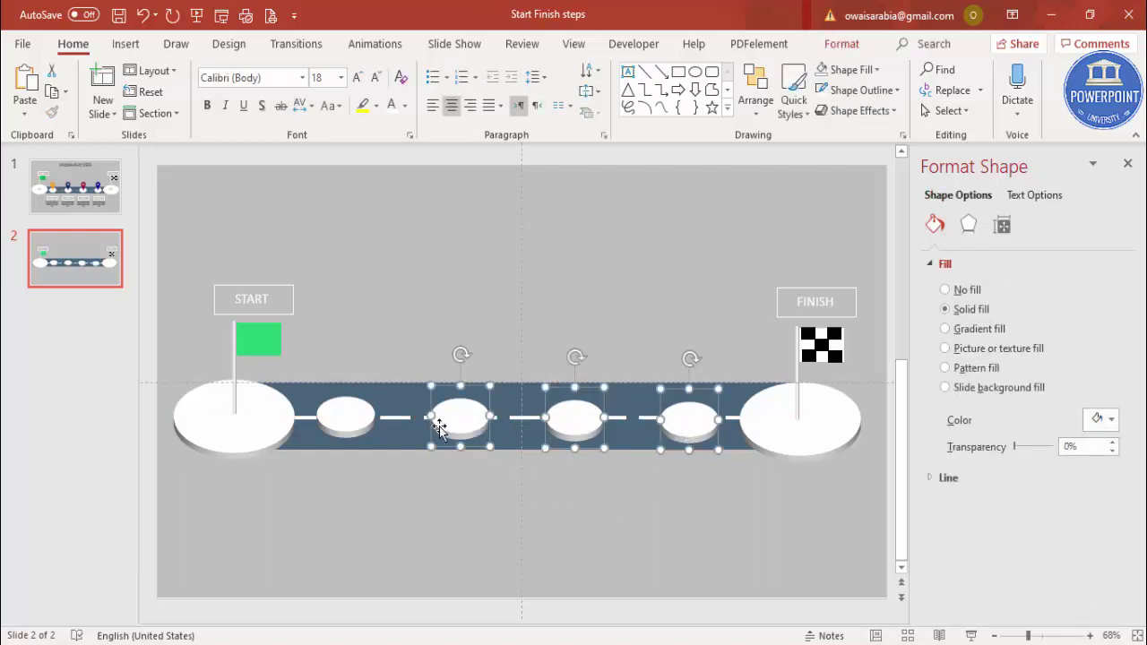
left_click(330, 427, "shift")
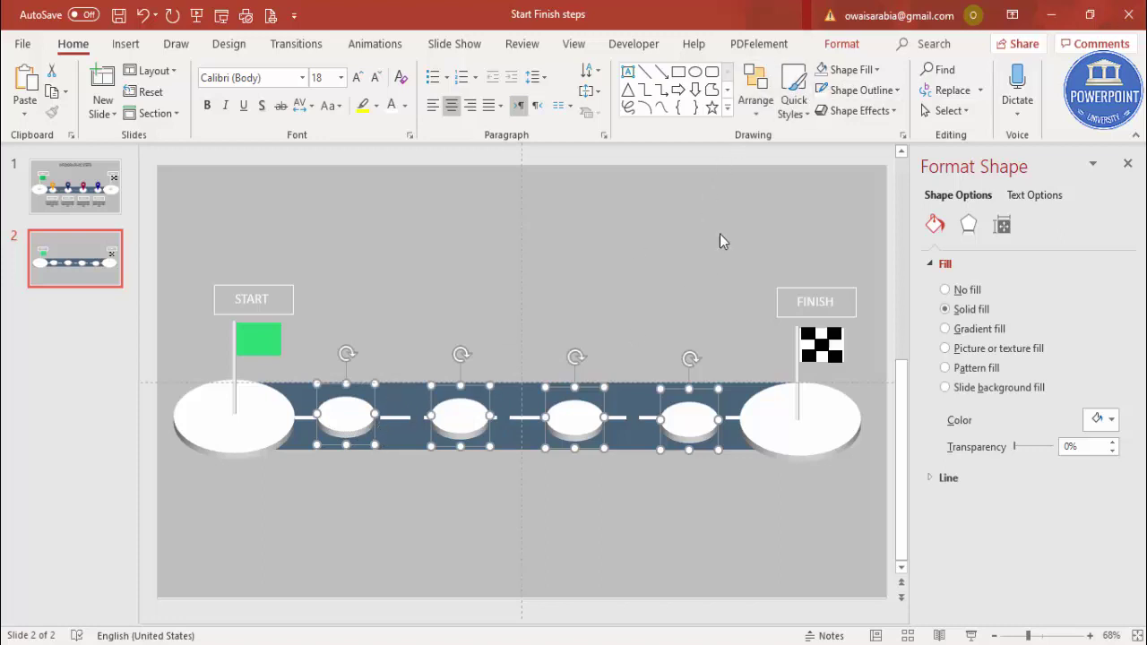
Distribute the four discs horizontally along the road, nudge them up, and recolour their fill
left_click(845, 47)
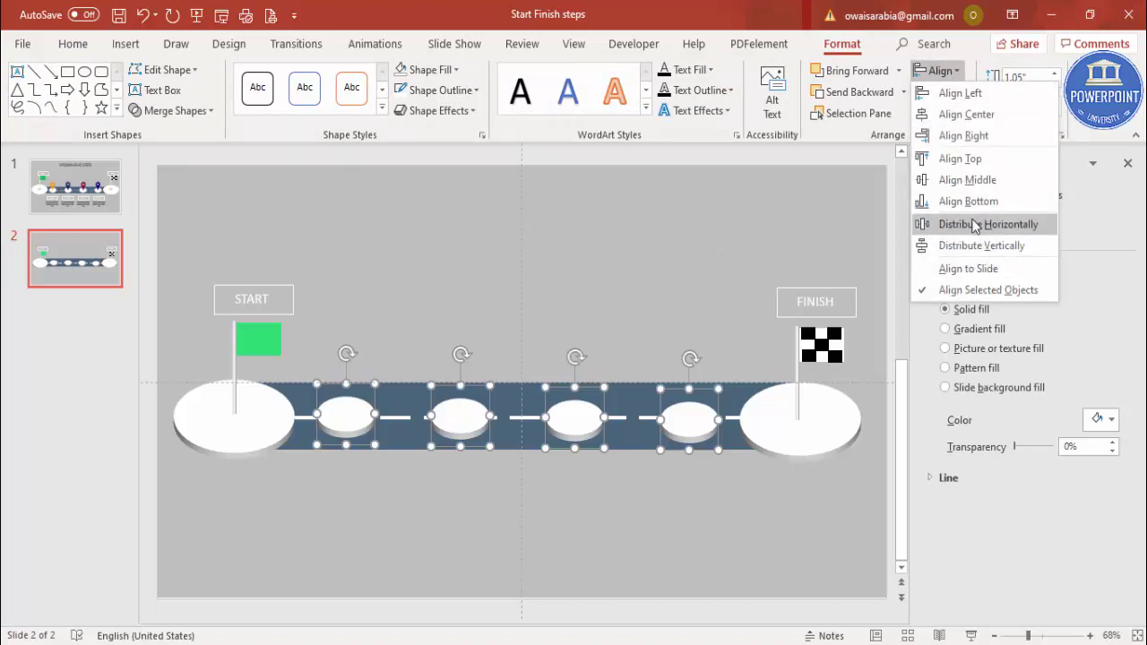
left_click(976, 225)
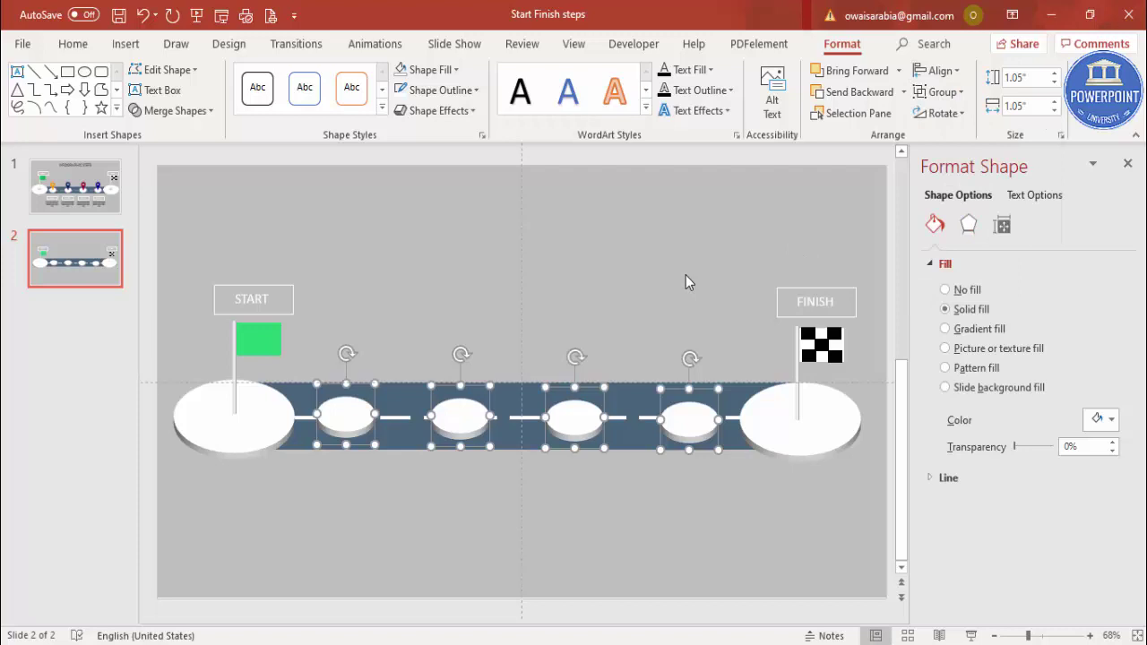
key("Up")
left_click(428, 71)
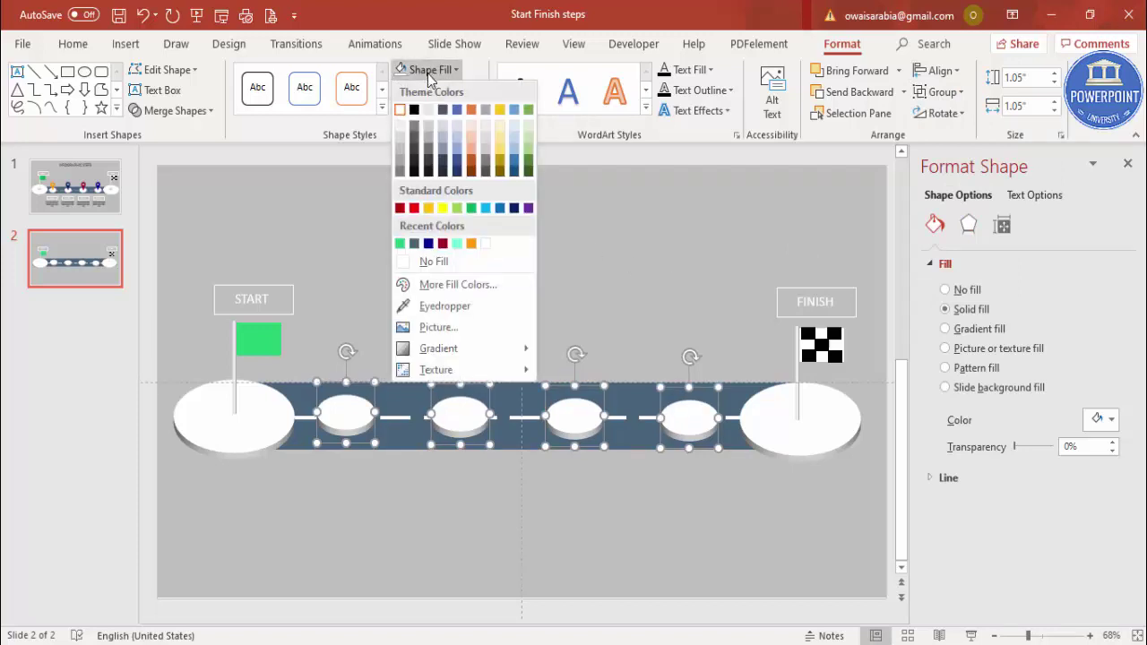
left_click(402, 129)
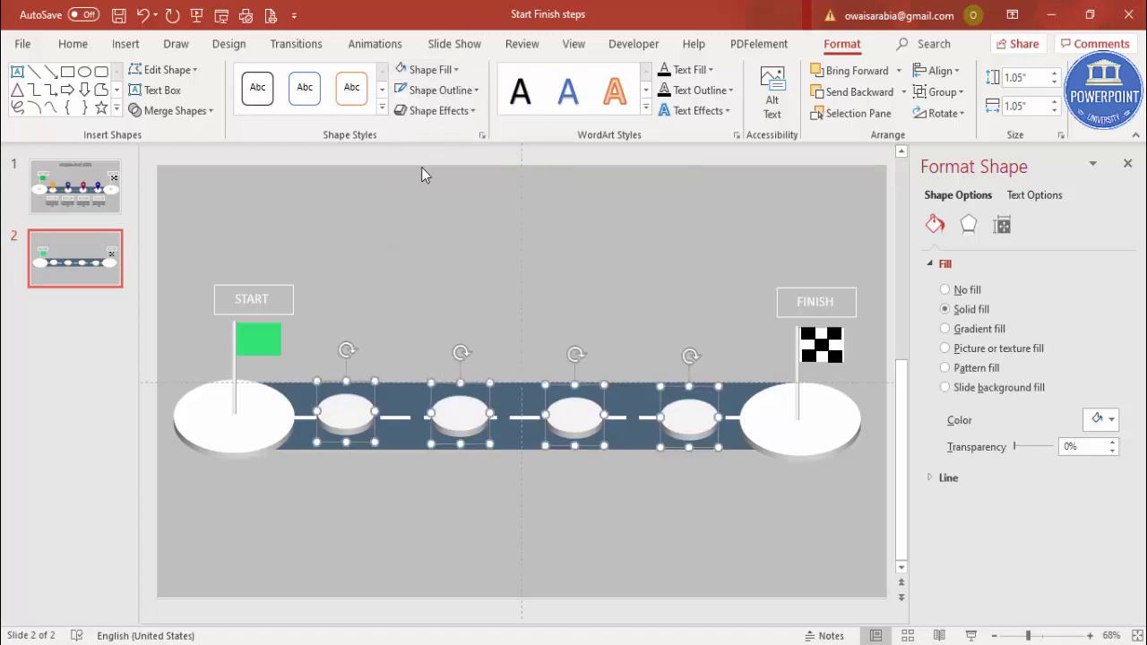
left_click(490, 244)
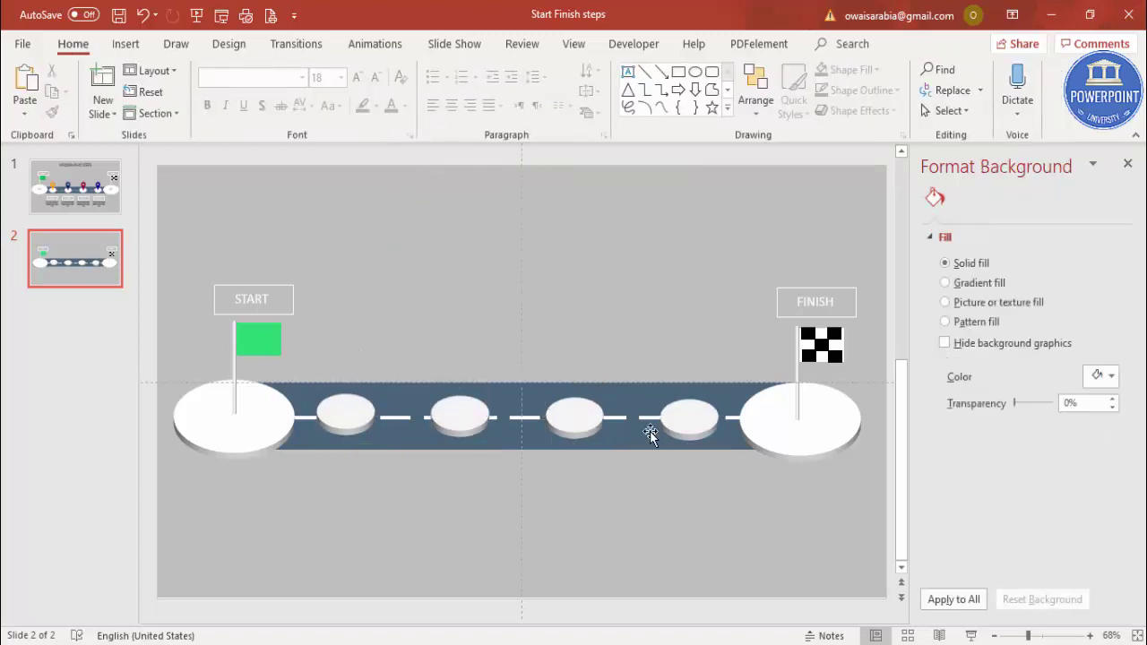
Insert the map-pin icon from the Location category of the icon library
left_click(125, 44)
left_click(305, 86)
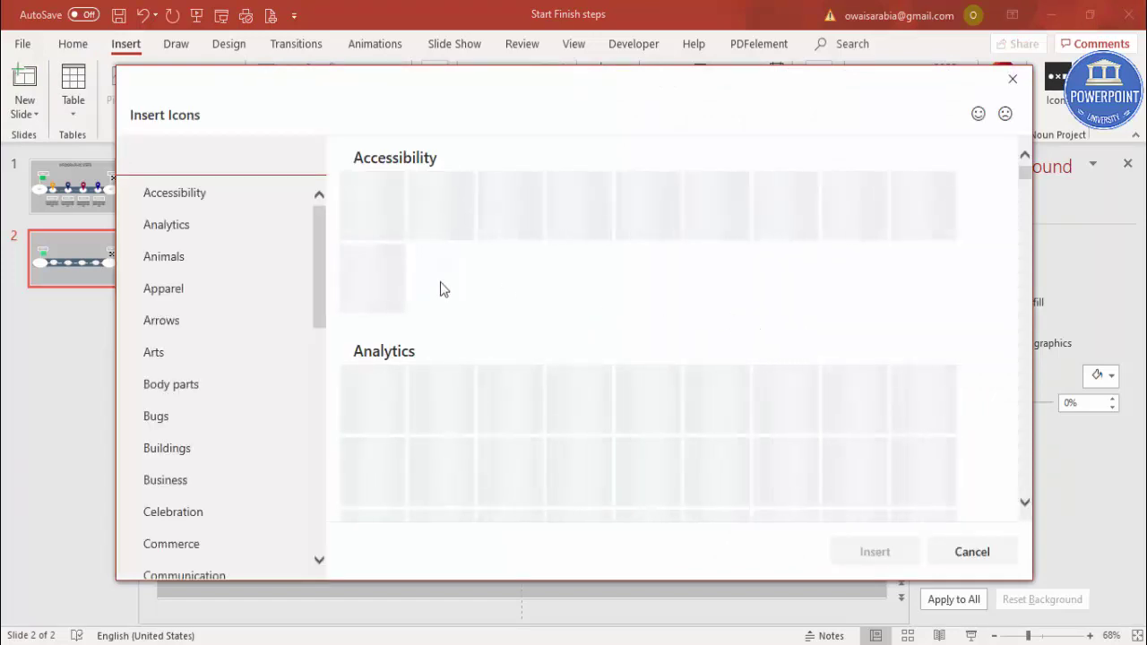
scroll(610, 371, "down", 3)
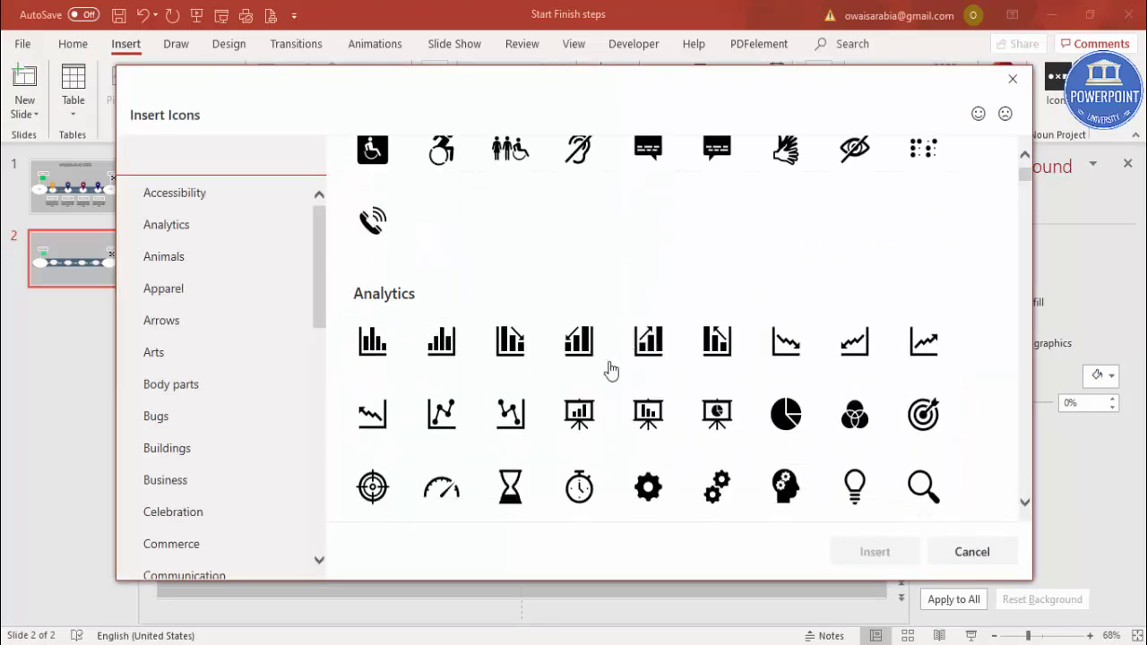
scroll(609, 371, "down", 10)
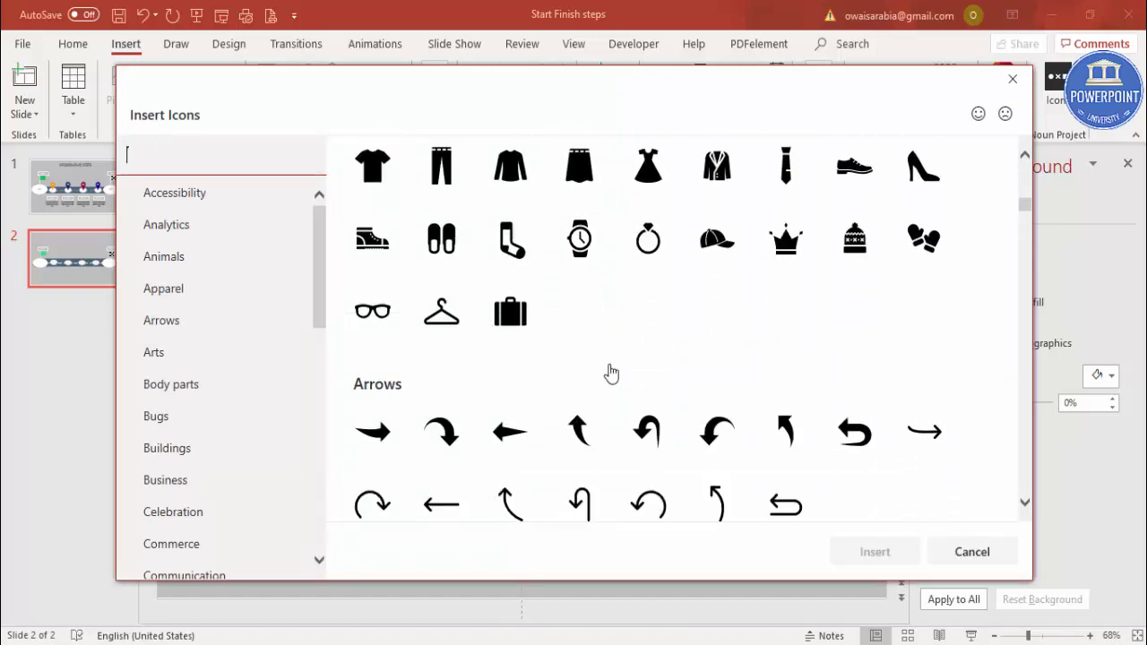
scroll(610, 371, "down", 10)
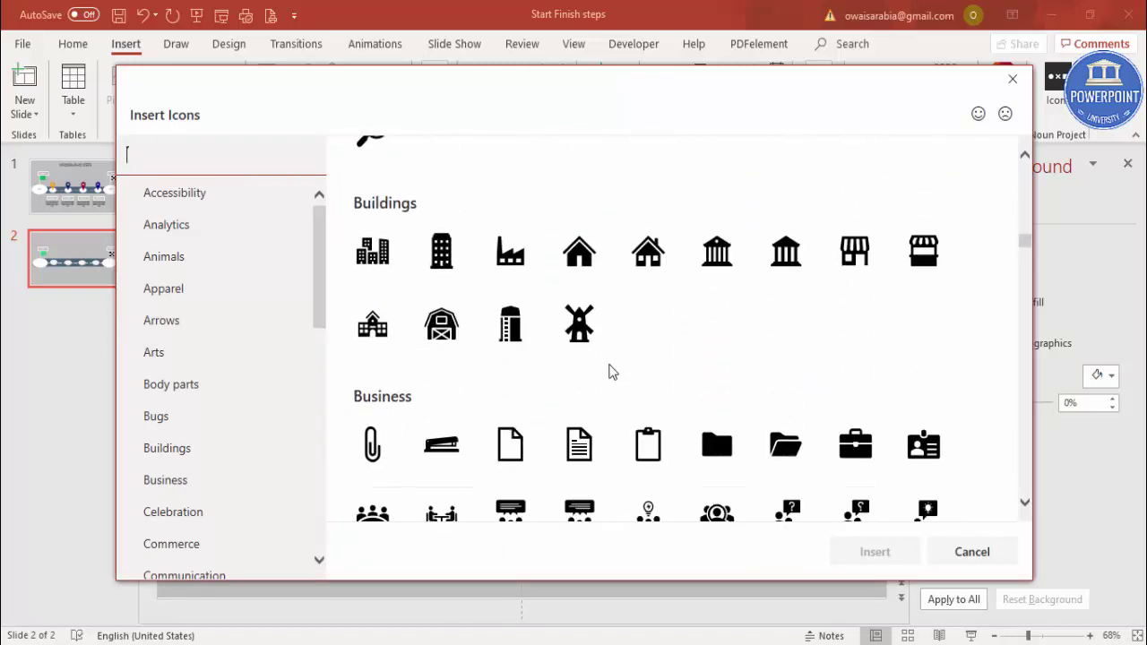
scroll(610, 372, "down", 15)
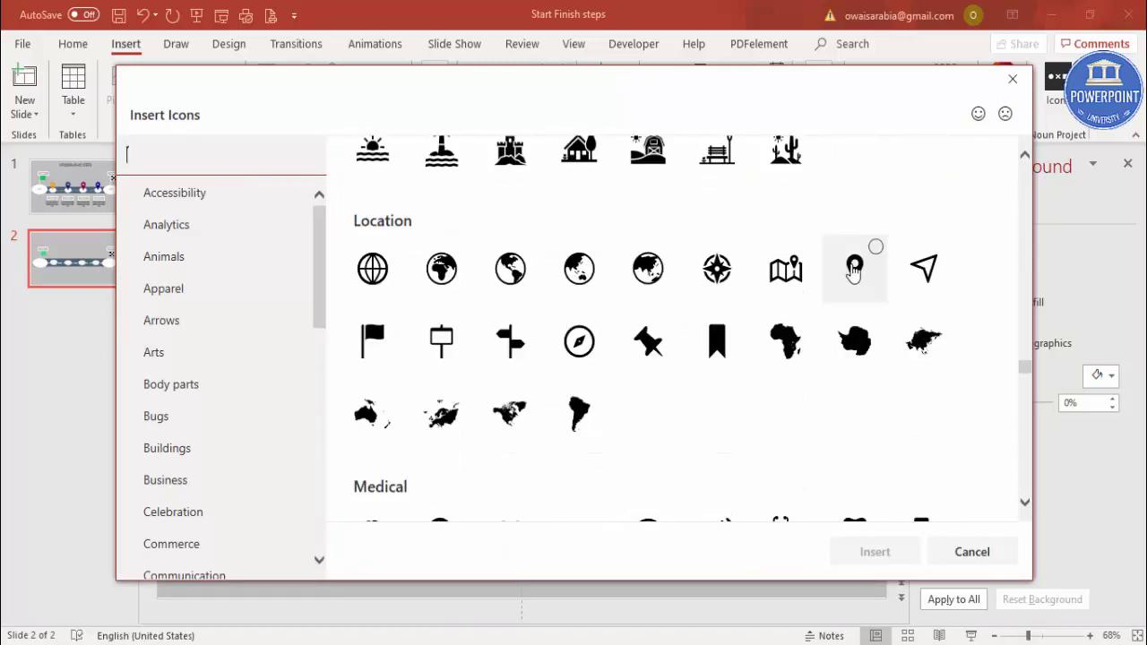
left_click(854, 269)
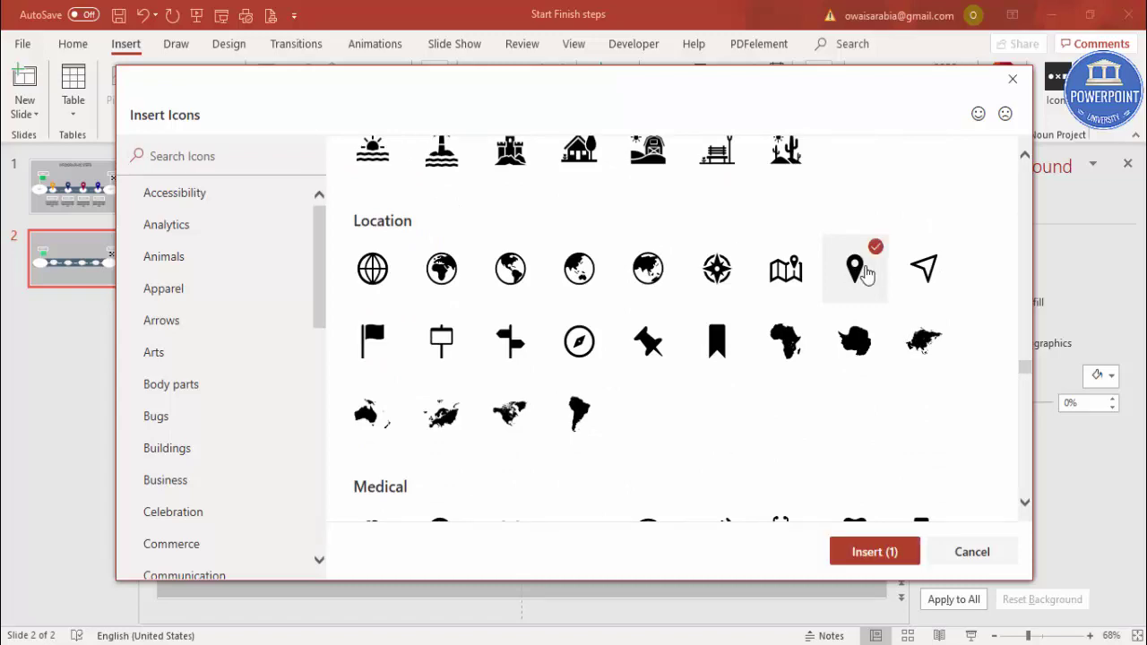
left_click(888, 553)
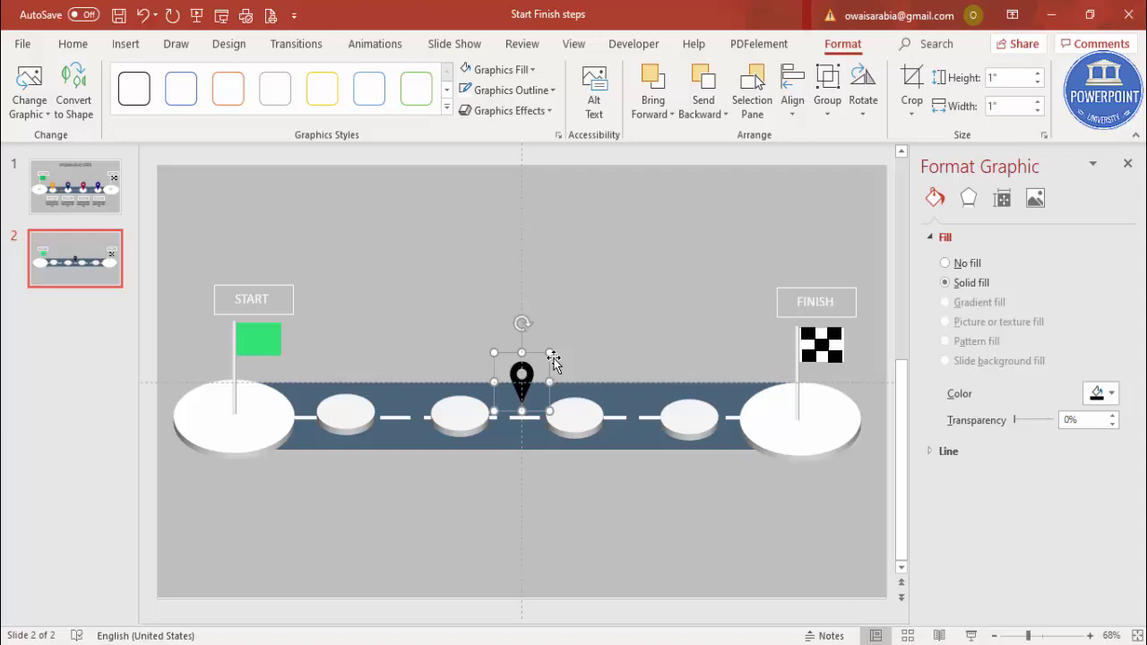
Enlarge the location pin to 1.1" and fill it dark red
left_click_drag(552, 356, 354, 385)
left_click(502, 69)
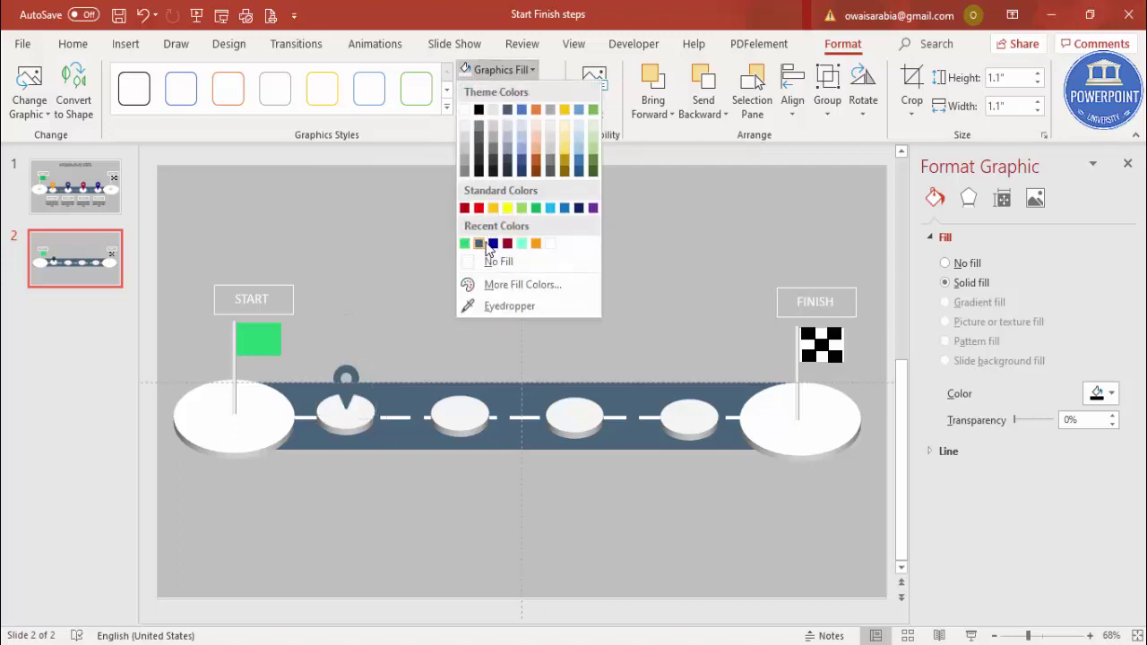
left_click(508, 244)
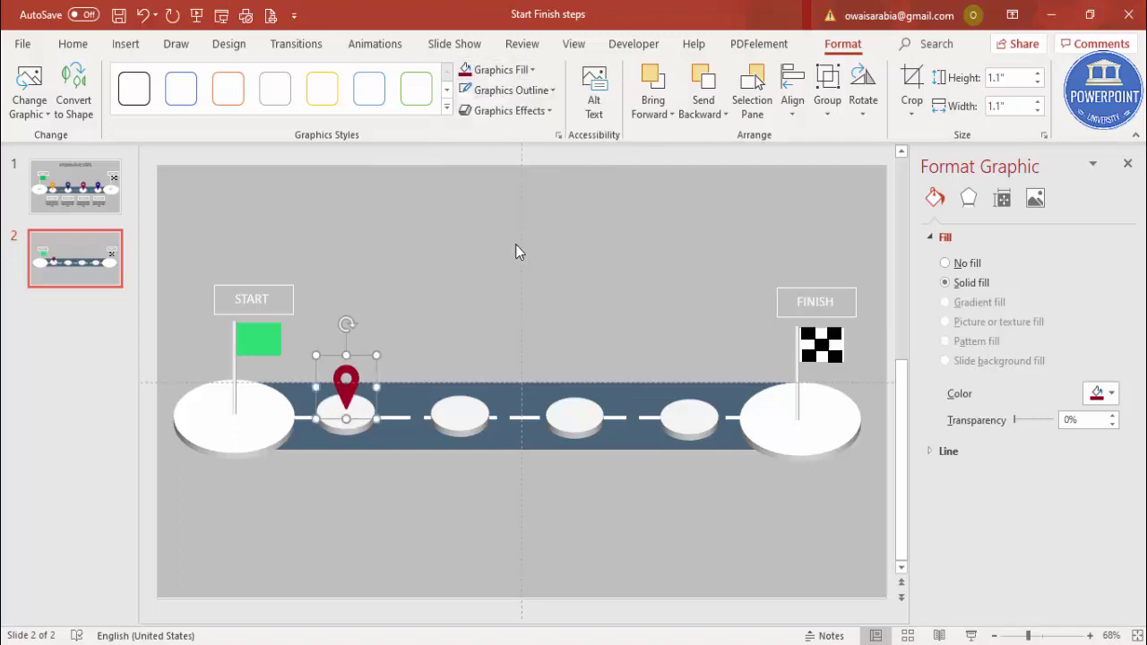
Give the pin a soft preset shadow and copy it onto the second disc
left_click(969, 199)
left_click(1082, 239)
left_click(1112, 261)
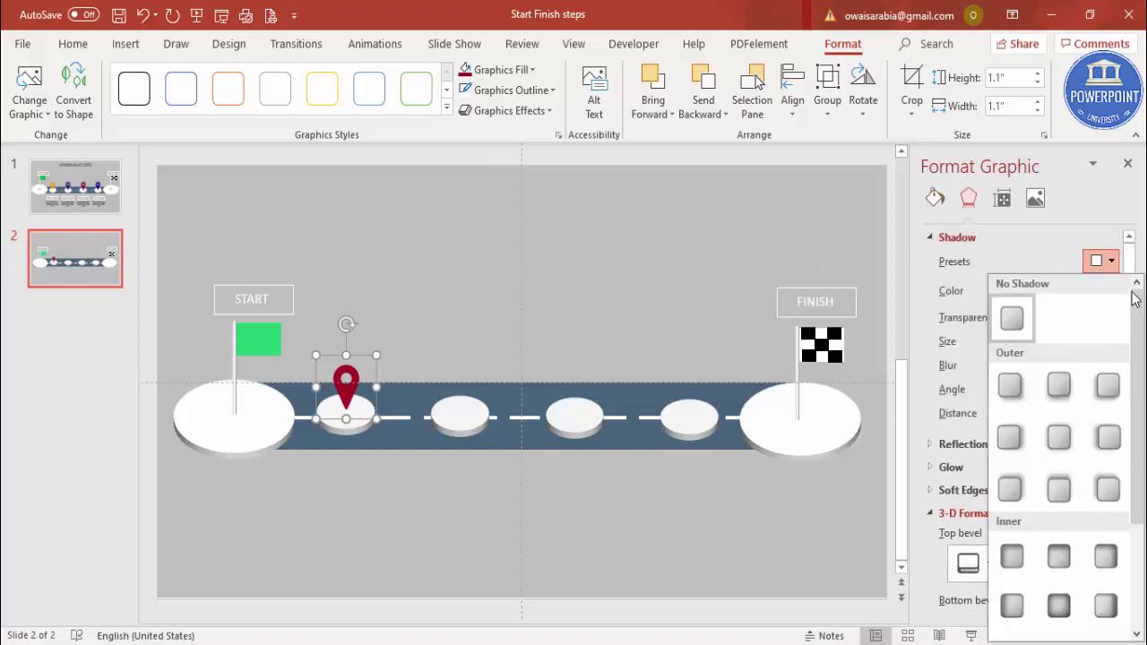
scroll(1139, 350, "down", 3)
left_click(1029, 581)
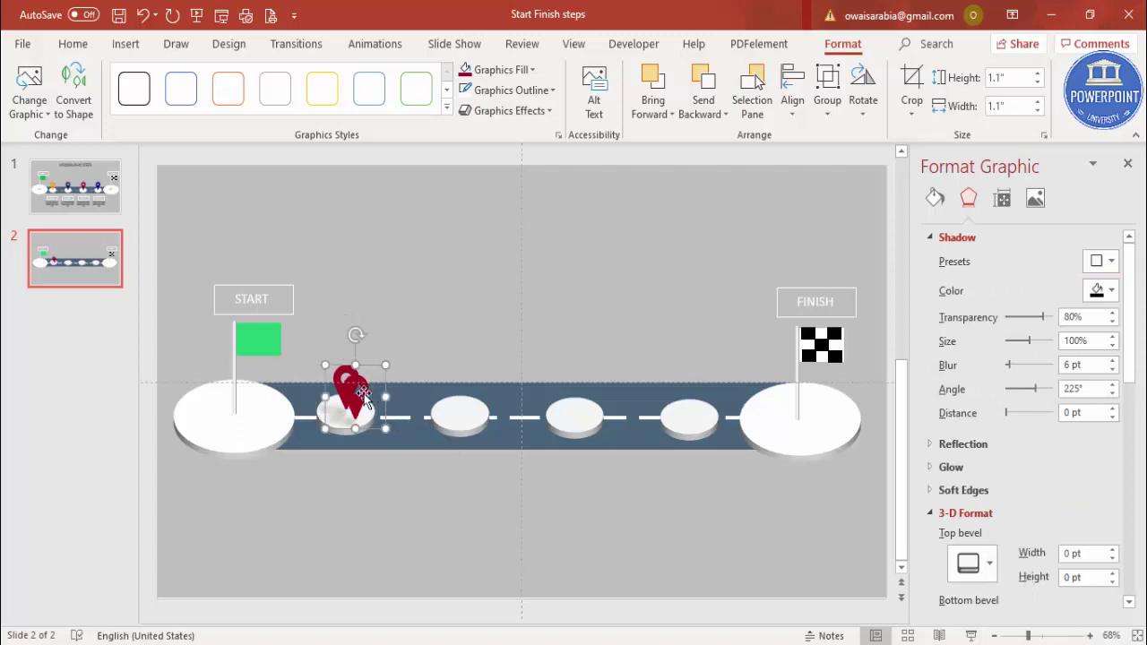
left_click_drag(353, 387, 468, 389, "ctrl")
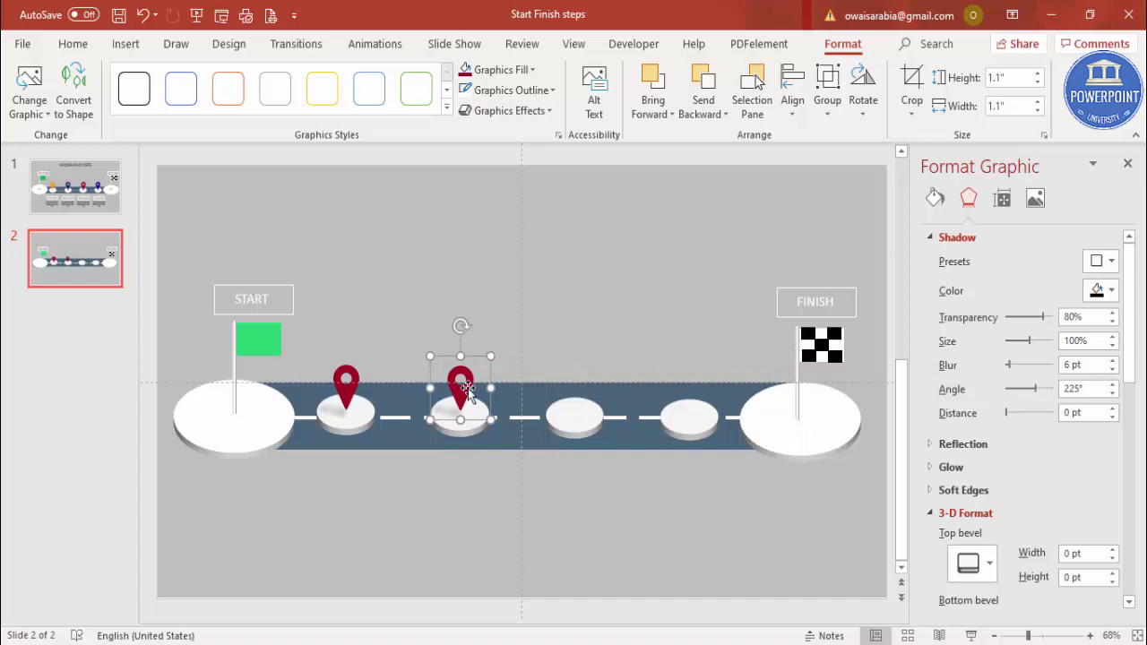
Duplicate the pin onto the next disc with Ctrl+D and recolour the second disc's pin pink
key("ctrl+d")
key("ctrl+d")
left_click(451, 378)
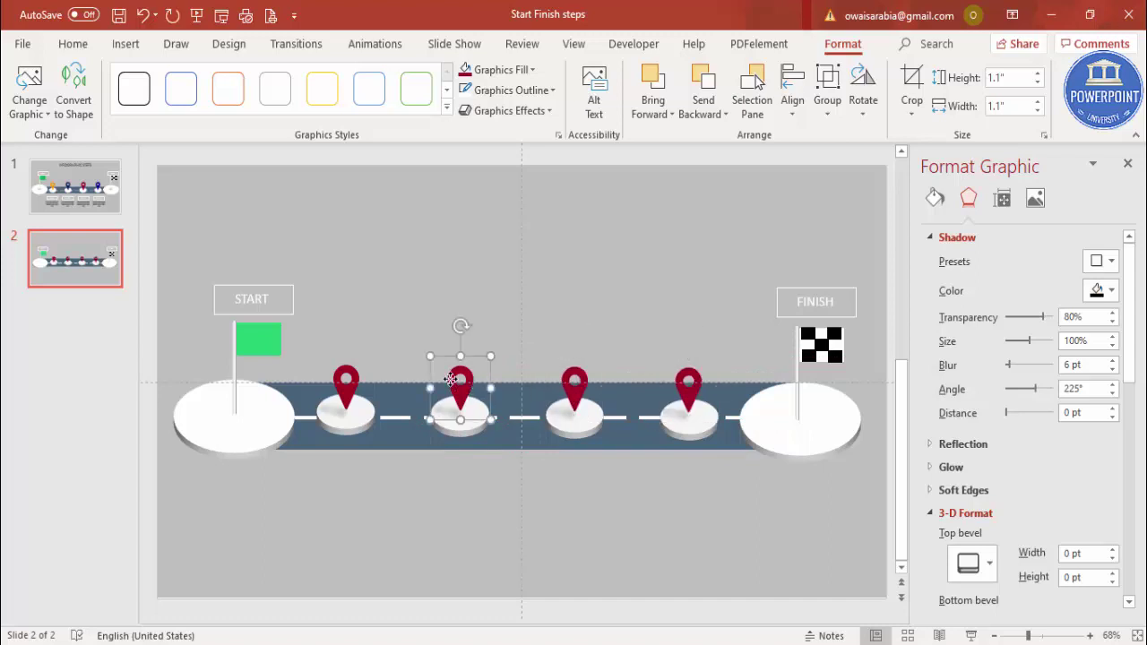
left_click(484, 69)
left_click(526, 283)
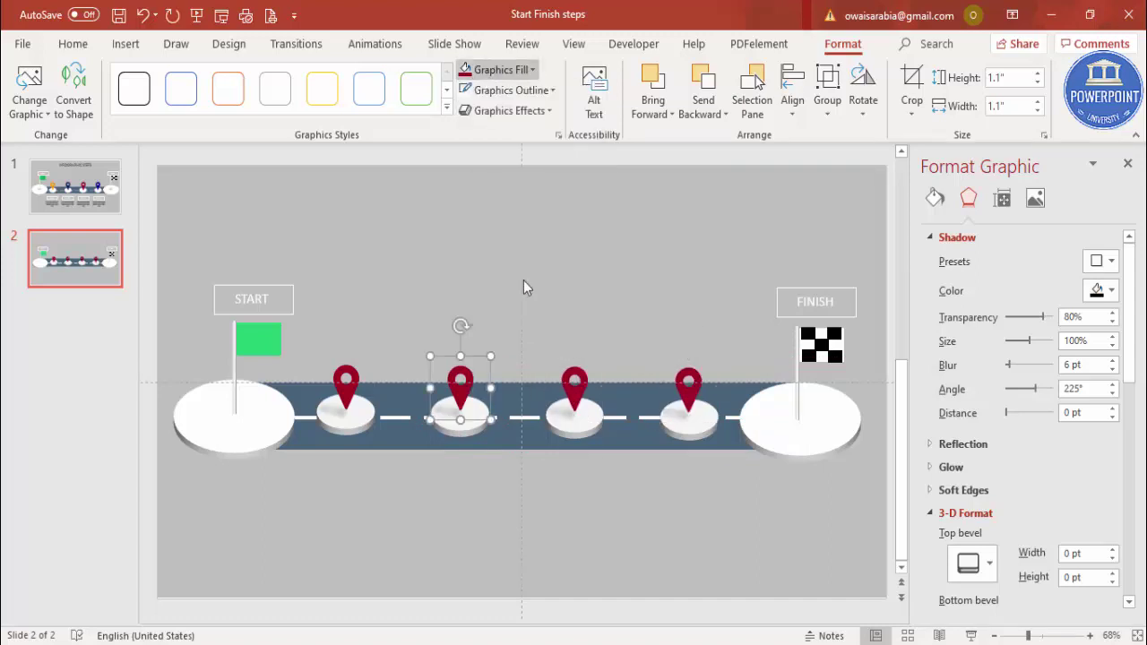
left_click(559, 312)
left_click(663, 173)
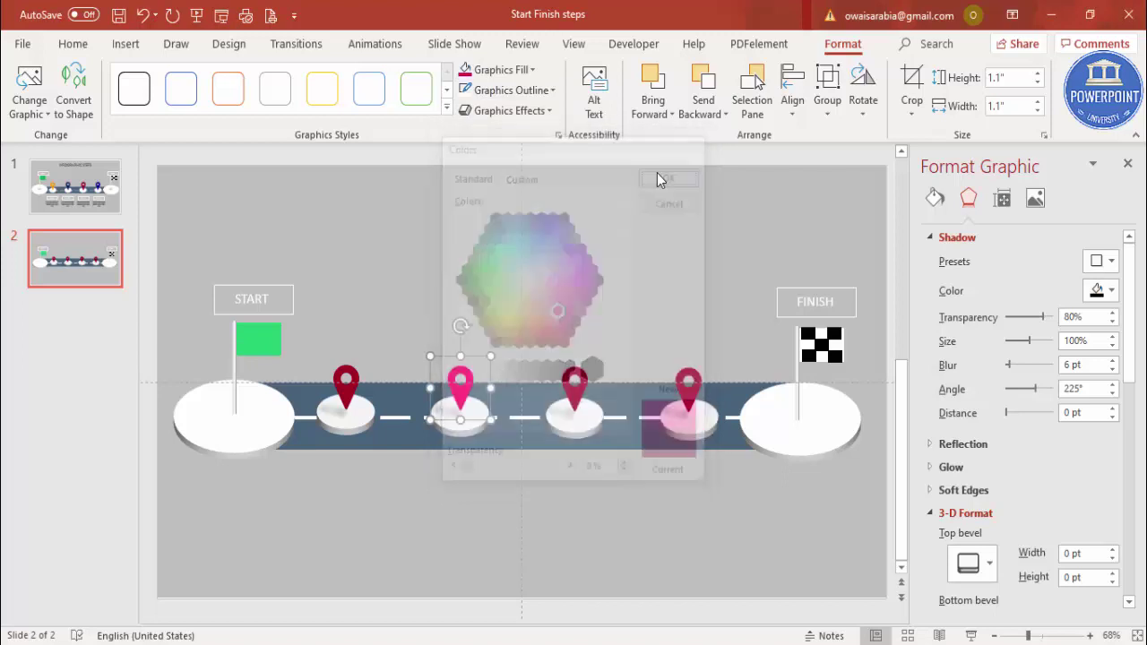
Recolour the pin on the third disc blue
left_click(581, 380)
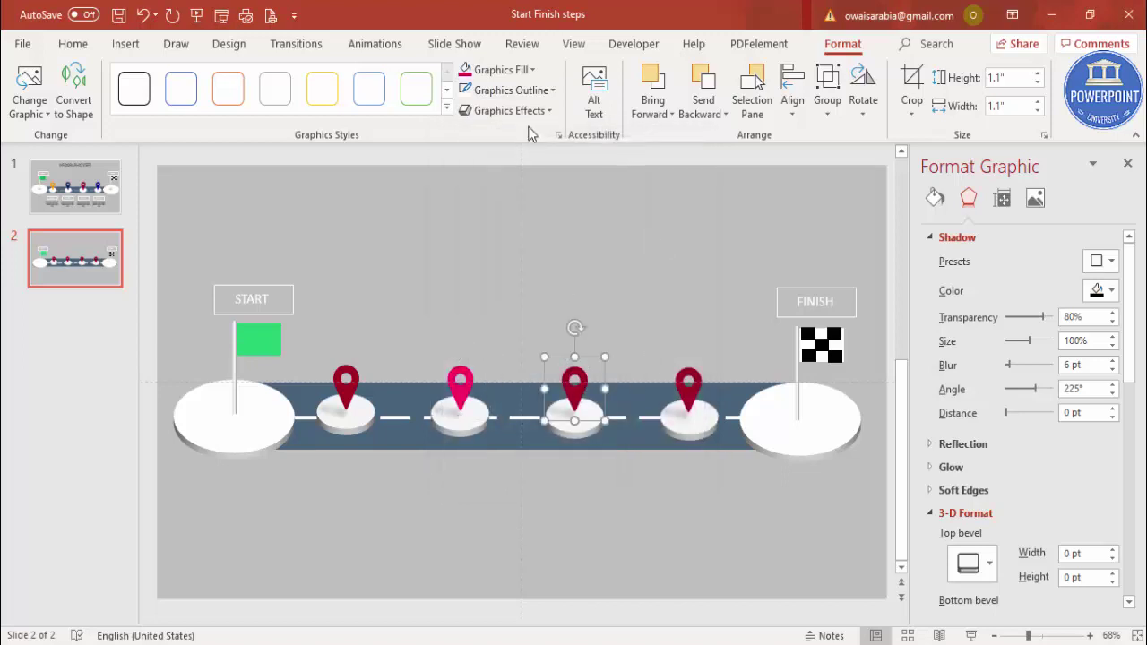
left_click(515, 70)
left_click(526, 285)
left_click(523, 226)
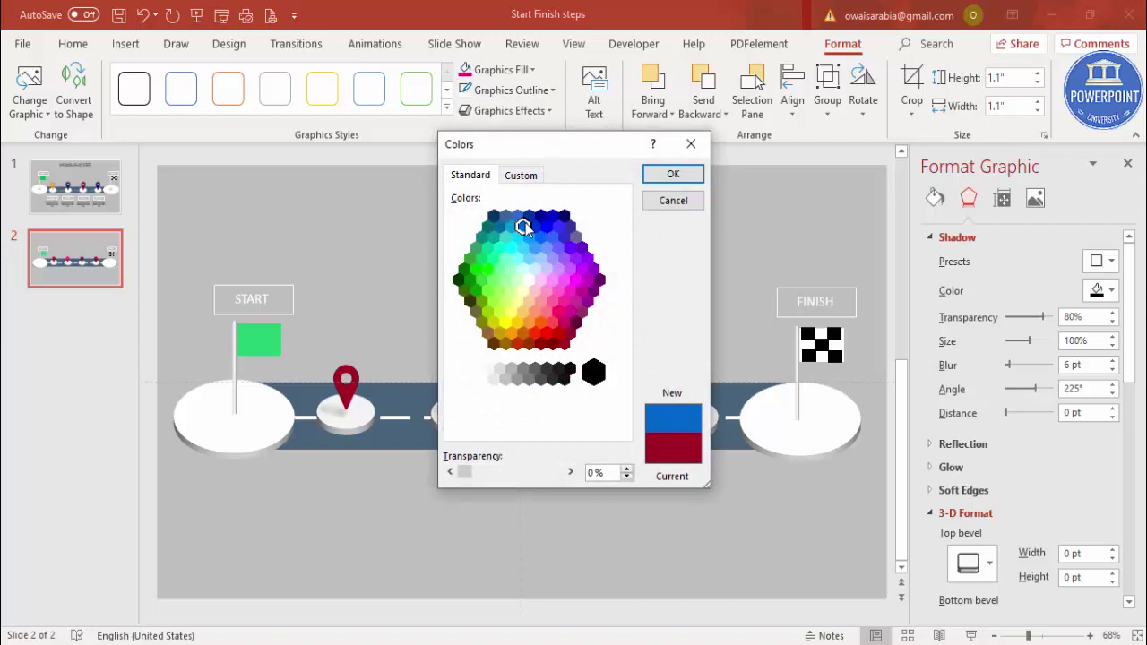
left_click(673, 174)
Pick green for the pin on the fourth disc
left_click(688, 385)
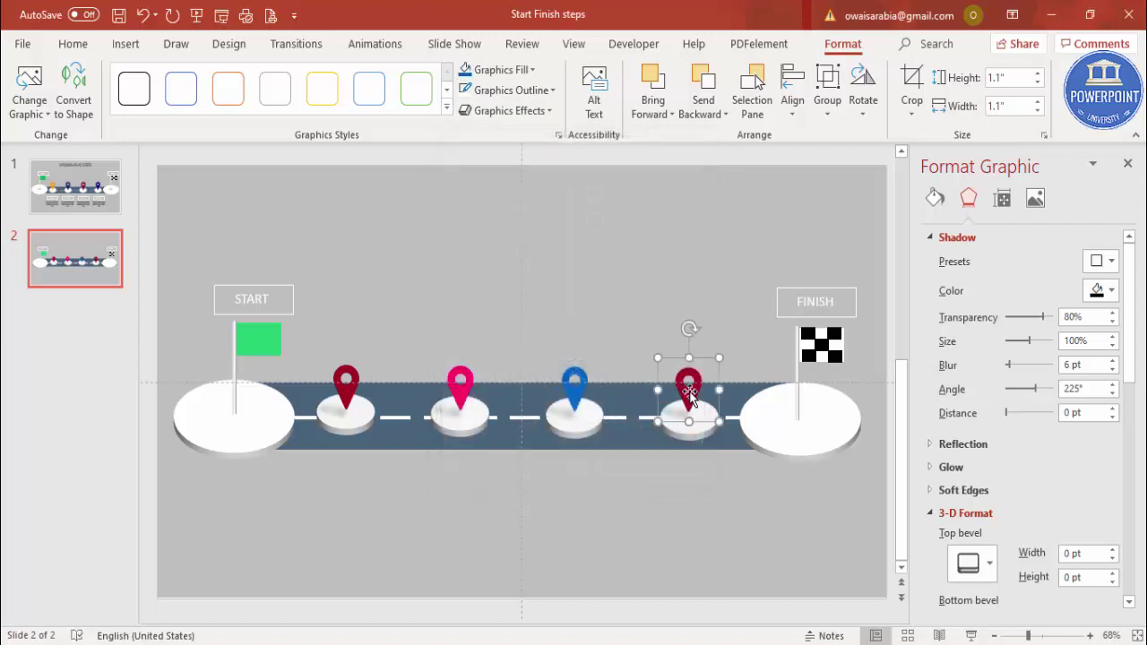
left_click(516, 70)
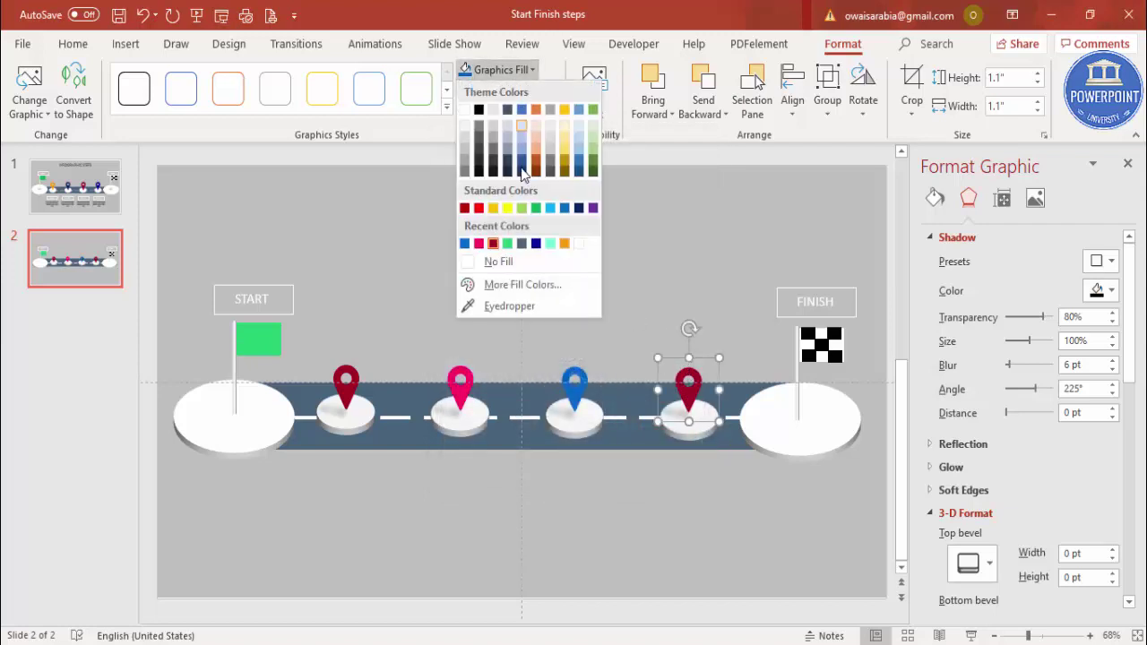
left_click(517, 287)
left_click(476, 249)
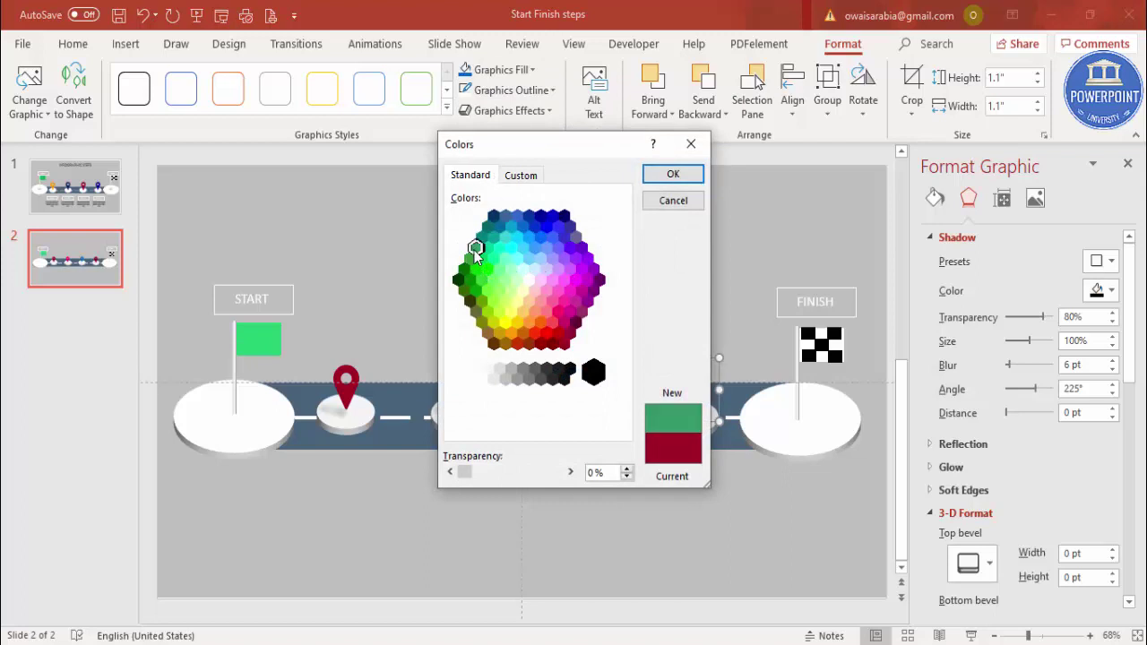